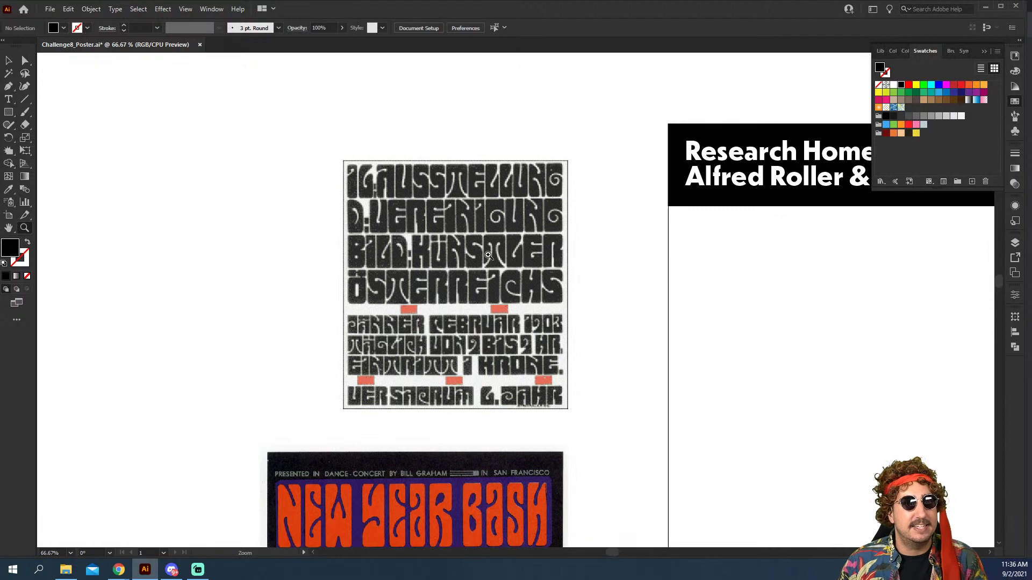
Step: Examine the two reference posters beside the artboard, their lettering, and the challenge brief with its color palette
scroll(488, 255, down, 3)
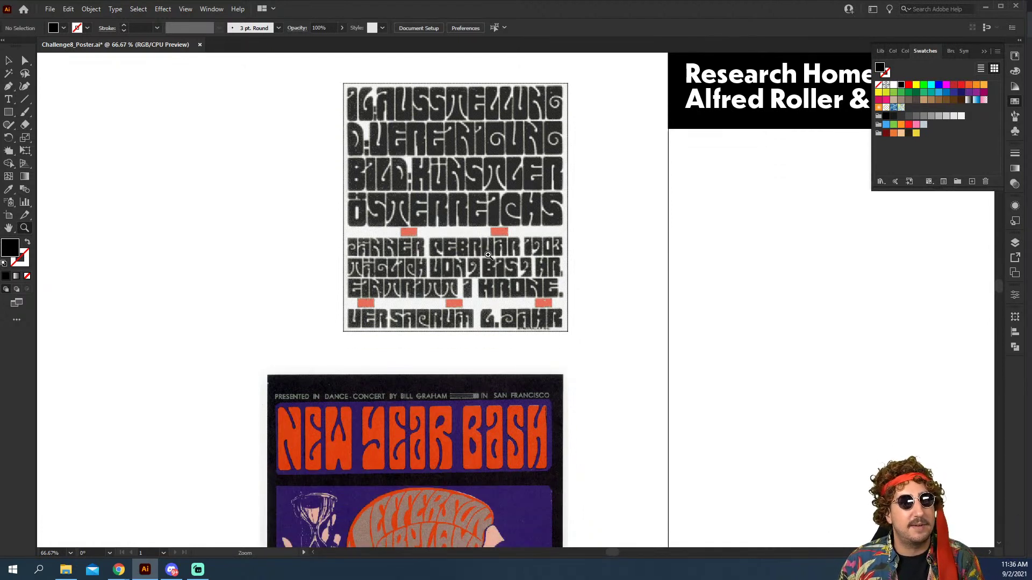
scroll(487, 256, down, 8)
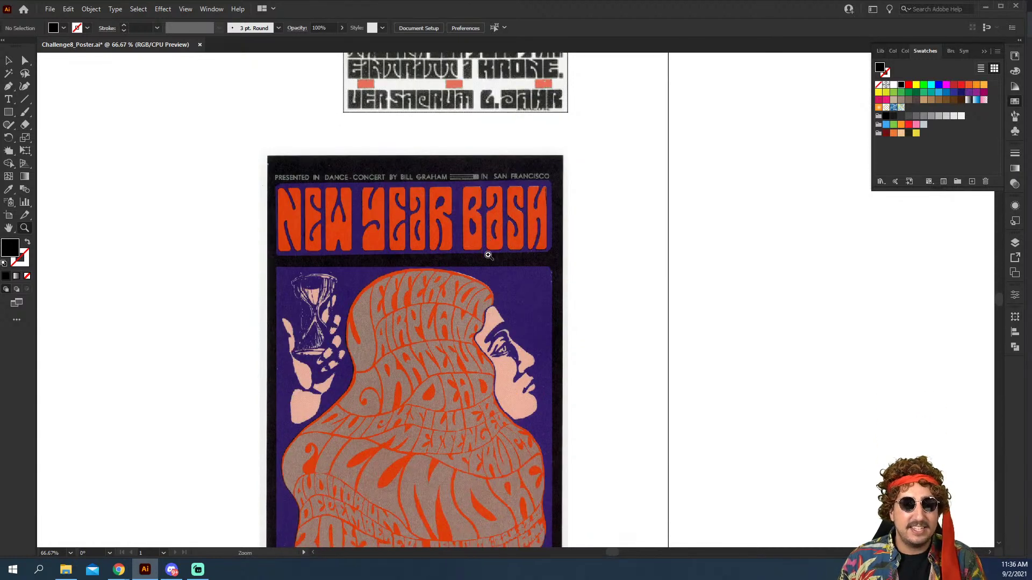
scroll(488, 256, up, 9)
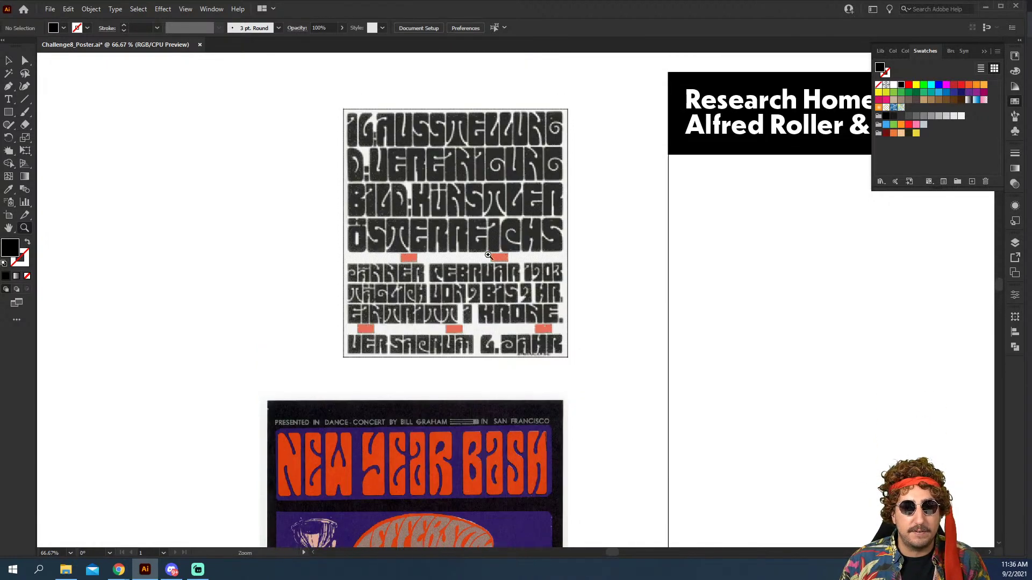
drag(763, 238, 624, 162)
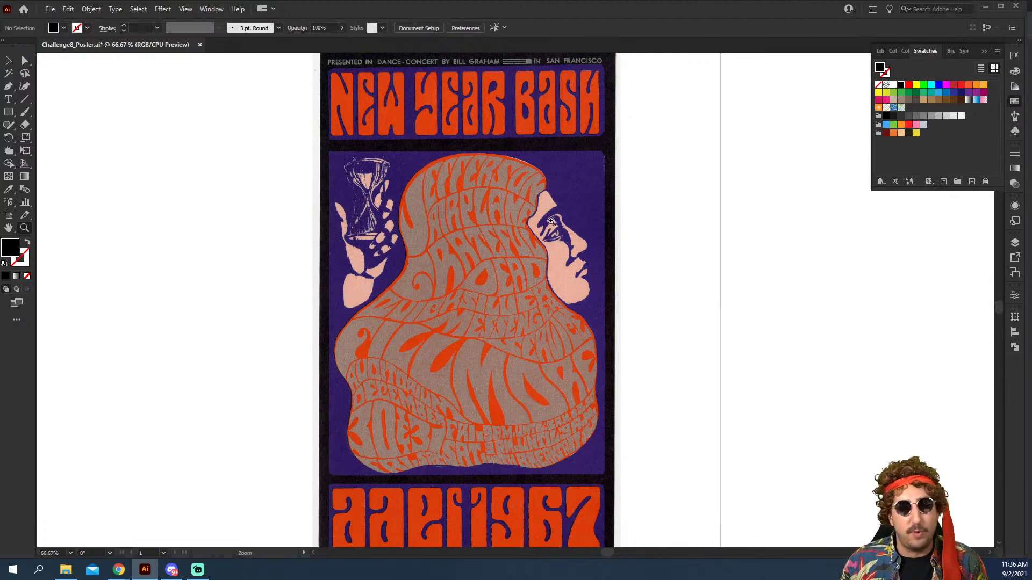
alt+click(595, 265)
alt+click(533, 277)
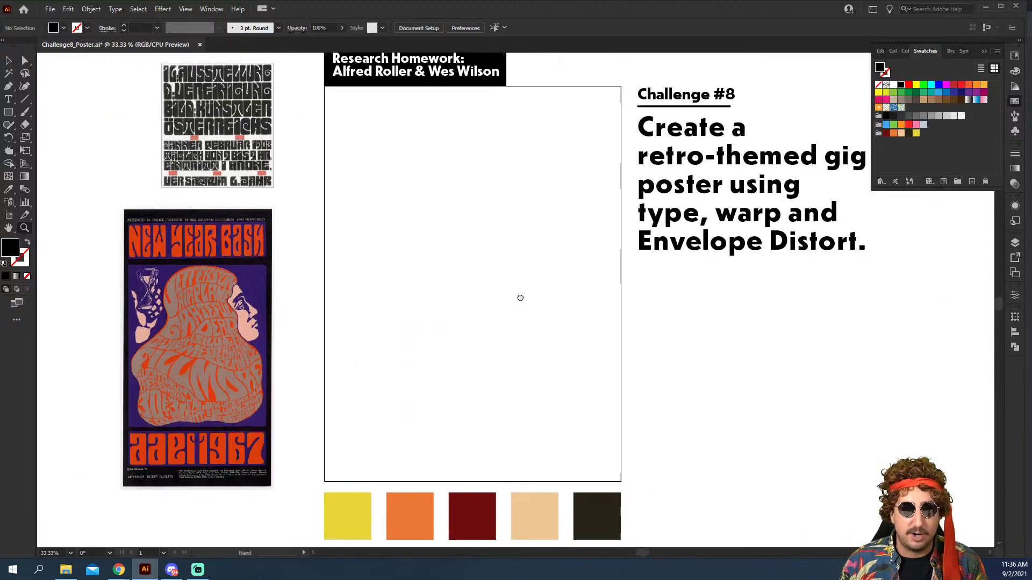
alt+click(515, 289)
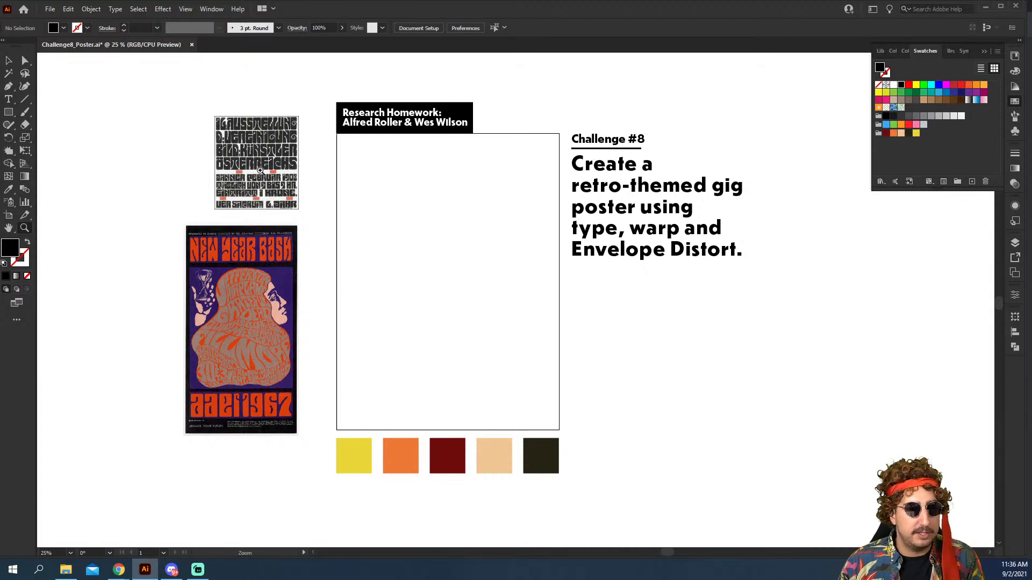
Step: Draw a black triangle about 9.63 in wide and 8.34 in tall near the artboard's upper edge with the Polygon tool
click(13, 113)
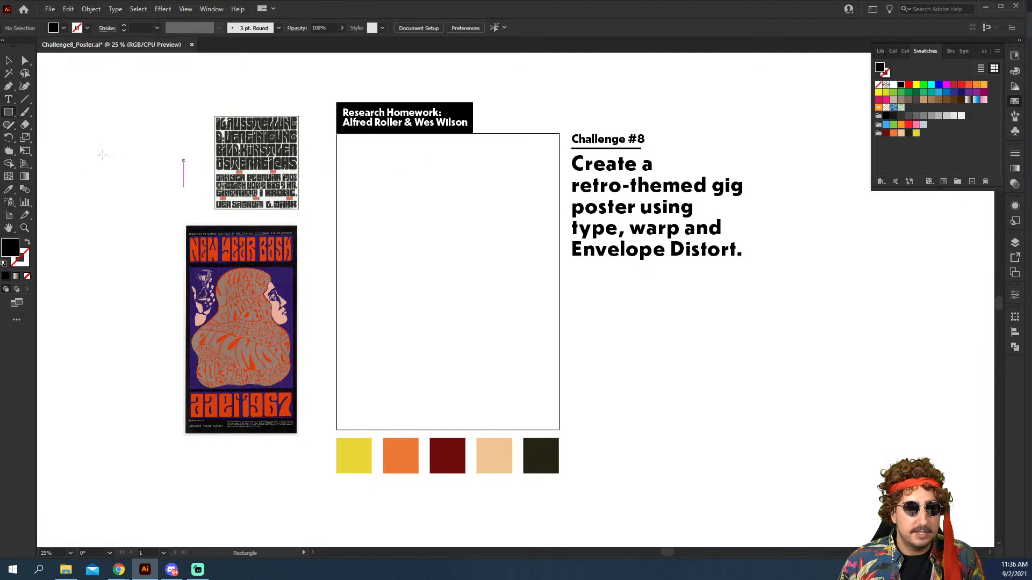
click(12, 115)
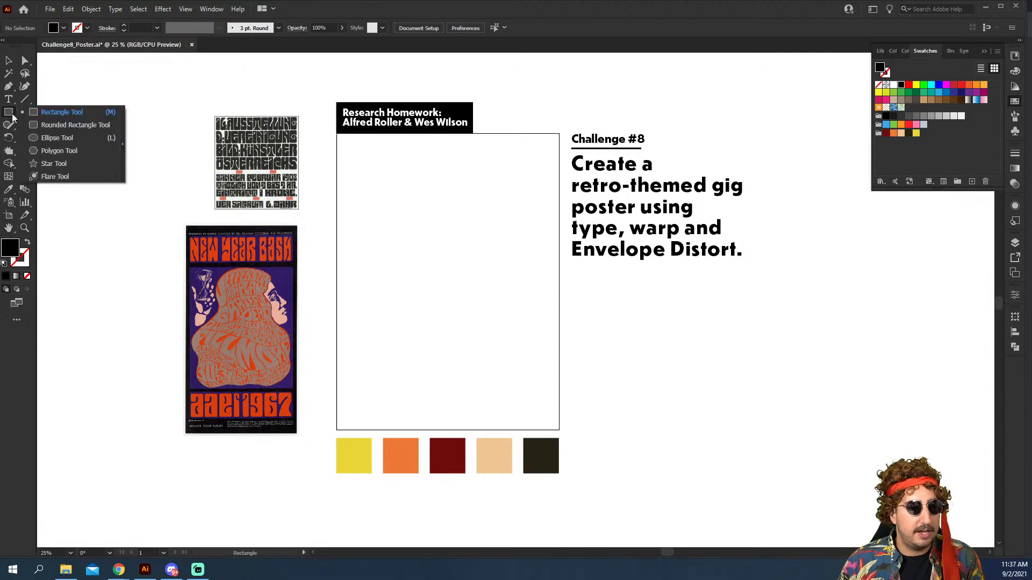
click(48, 151)
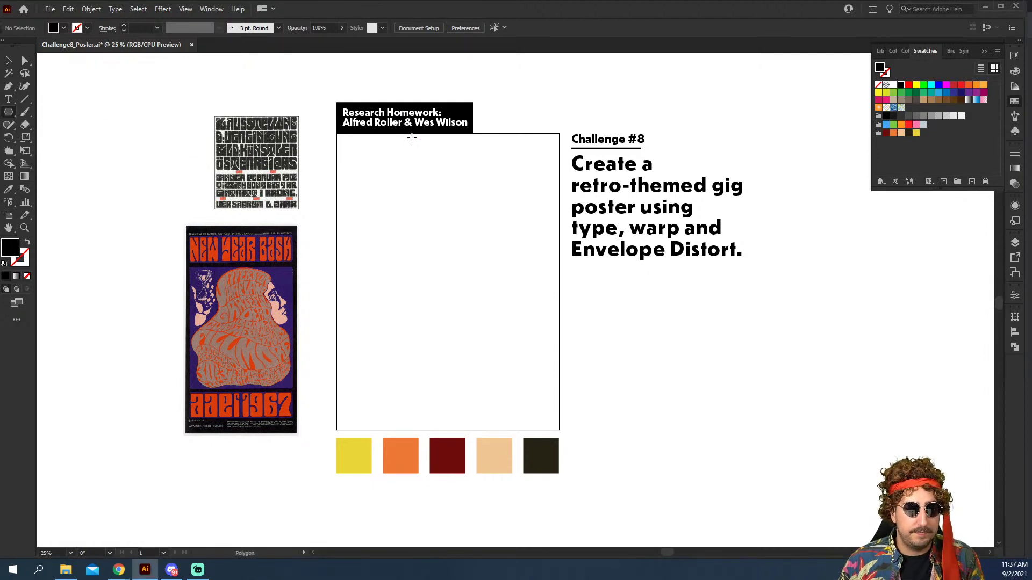
drag(411, 135, 371, 191)
key(Down)
key(Down)
key(Down)
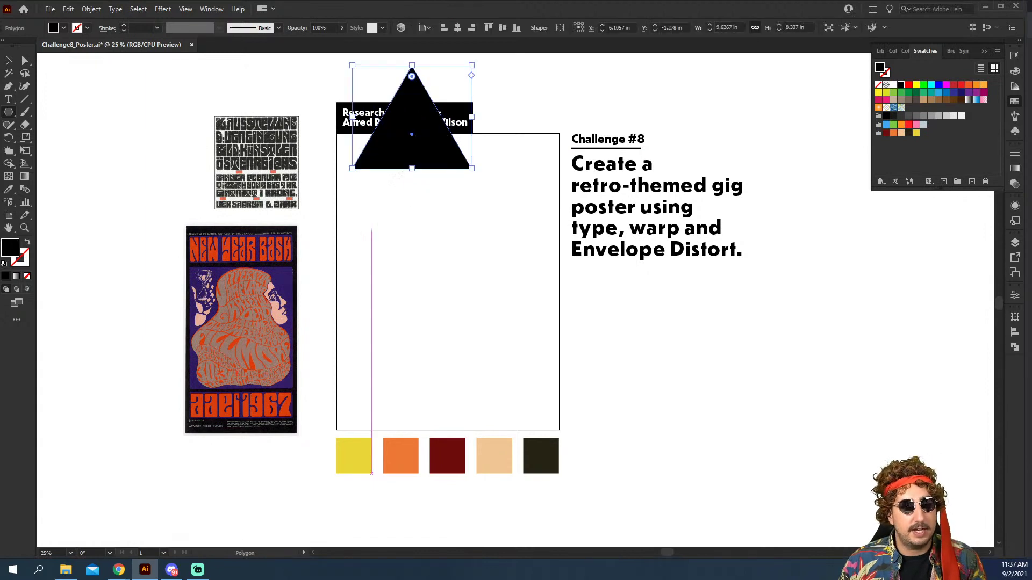
Step: Rotate the triangle to point straight down, center it horizontally on the artboard and align it to the artboard's top edge
key(r)
drag(437, 89, 443, 164)
key(v)
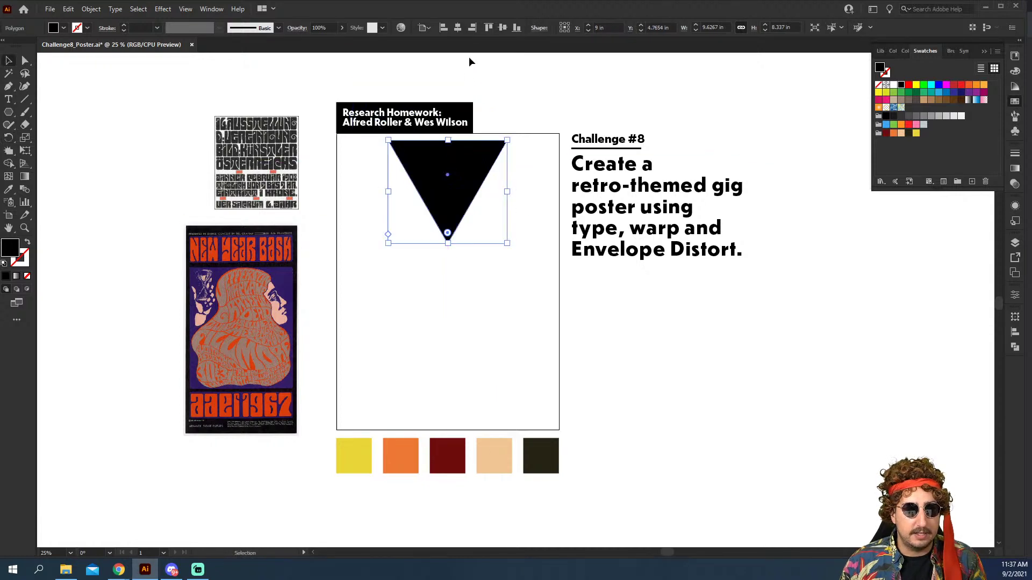
click(490, 28)
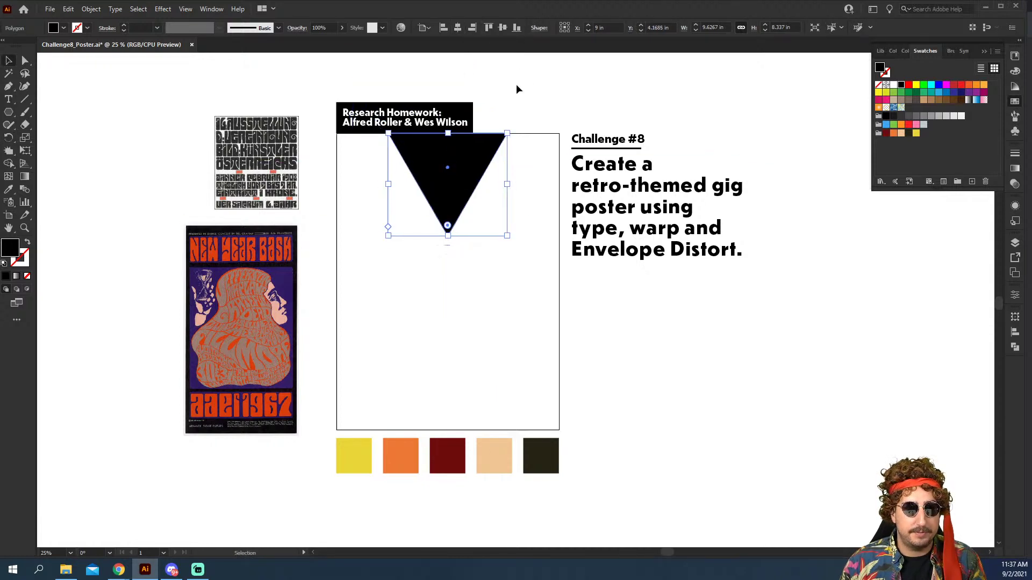
click(516, 85)
click(469, 172)
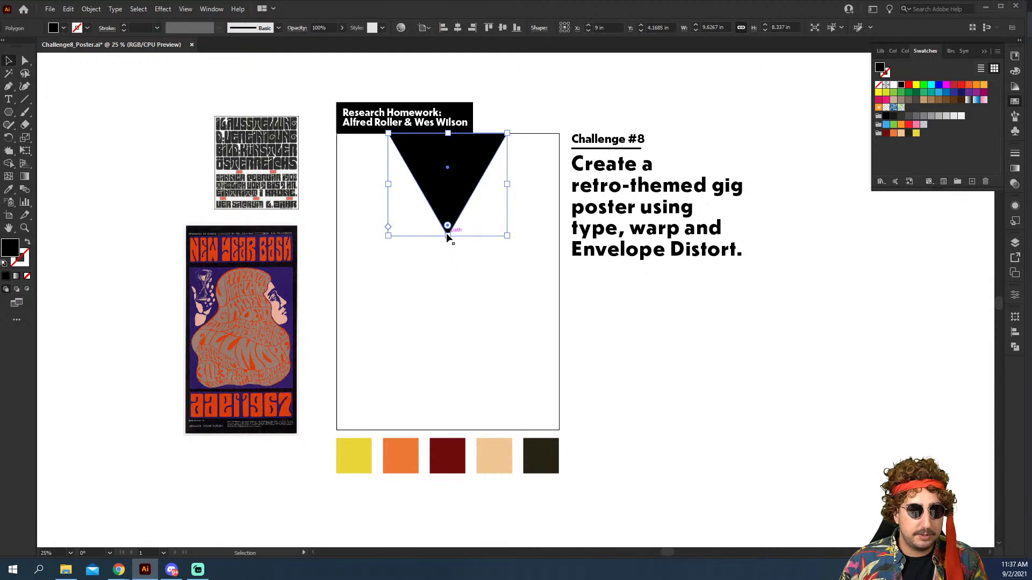
Step: Reshape the triangle into a narrow wedge about 5.79 in wide and 17.59 in tall, its tip at the artboard's center and its base above the artboard
drag(448, 235, 448, 280)
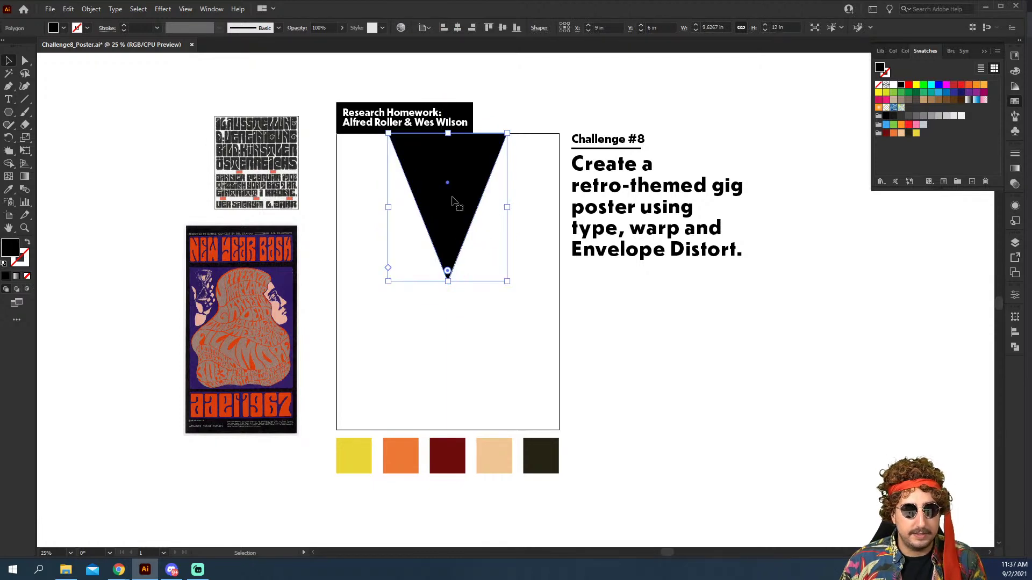
drag(388, 209, 412, 209)
click(520, 216)
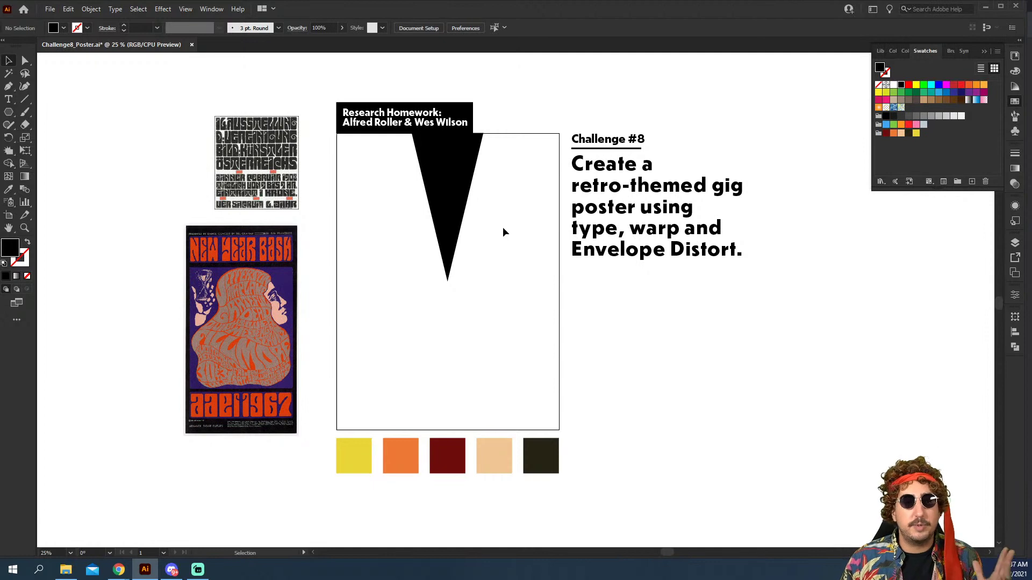
click(458, 166)
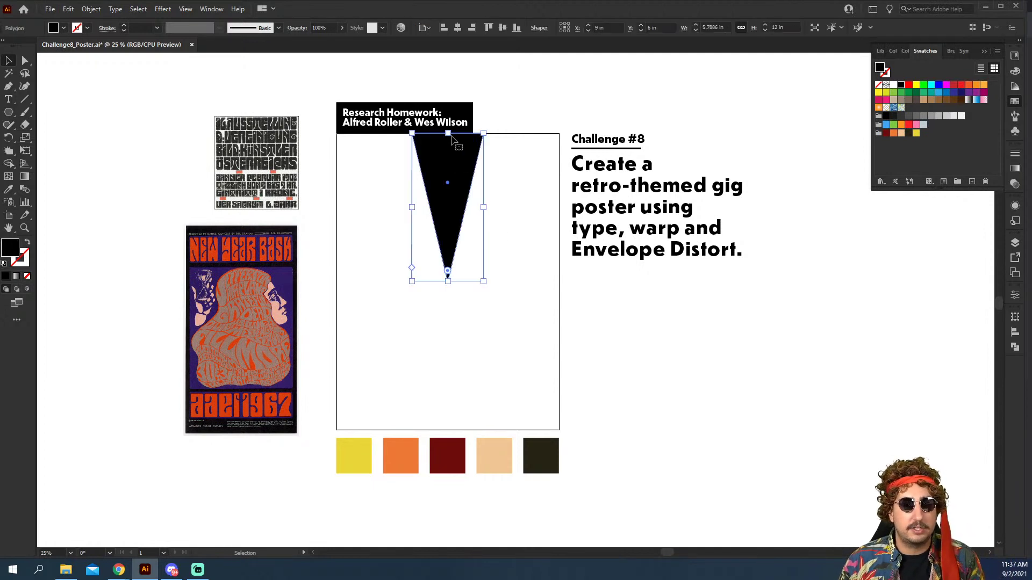
drag(447, 133, 447, 63)
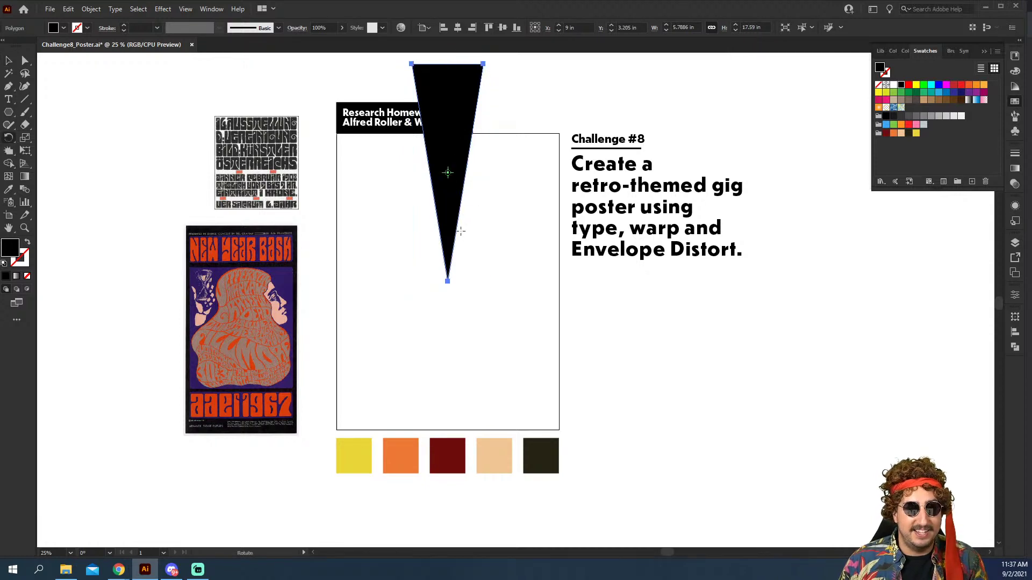
Step: Create a copy of the wedge rotated 30° about its bottom tip
key(r)
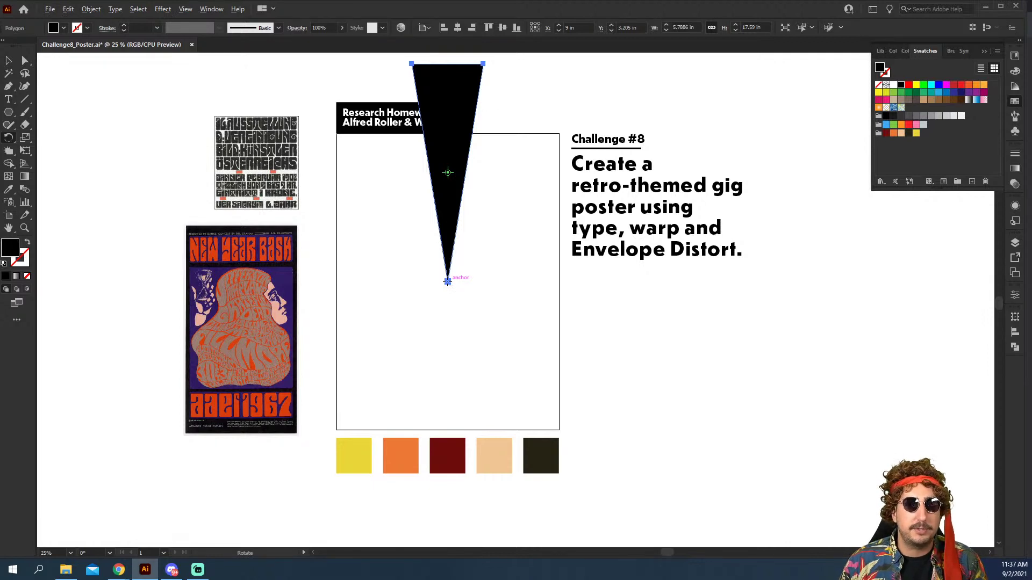
alt+click(448, 281)
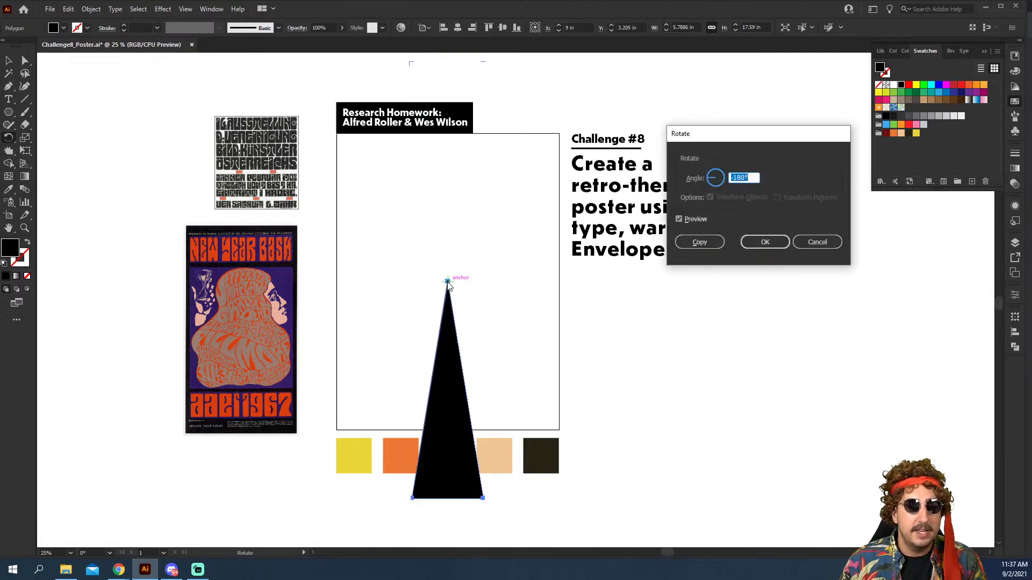
text(30)
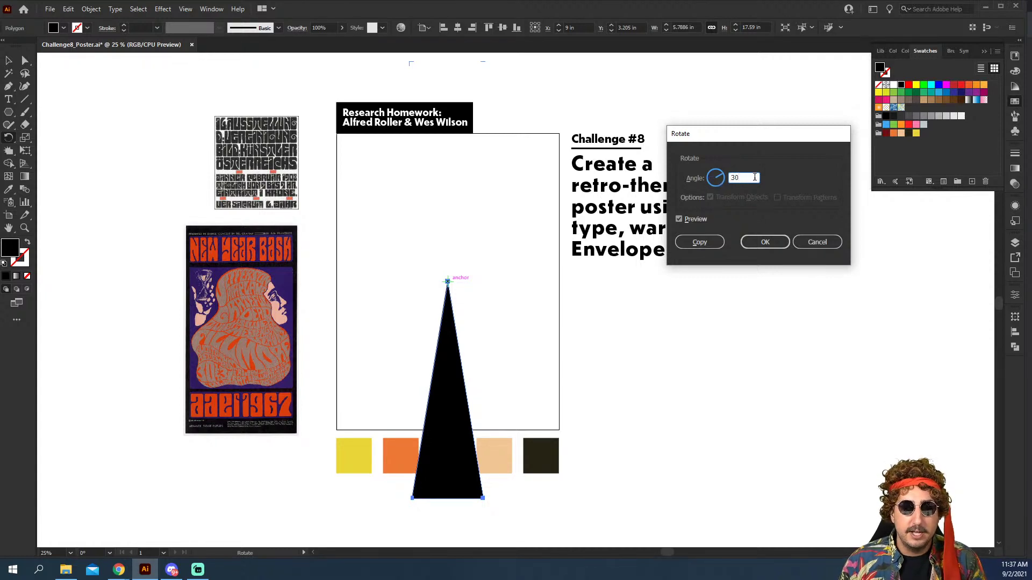
key(Tab)
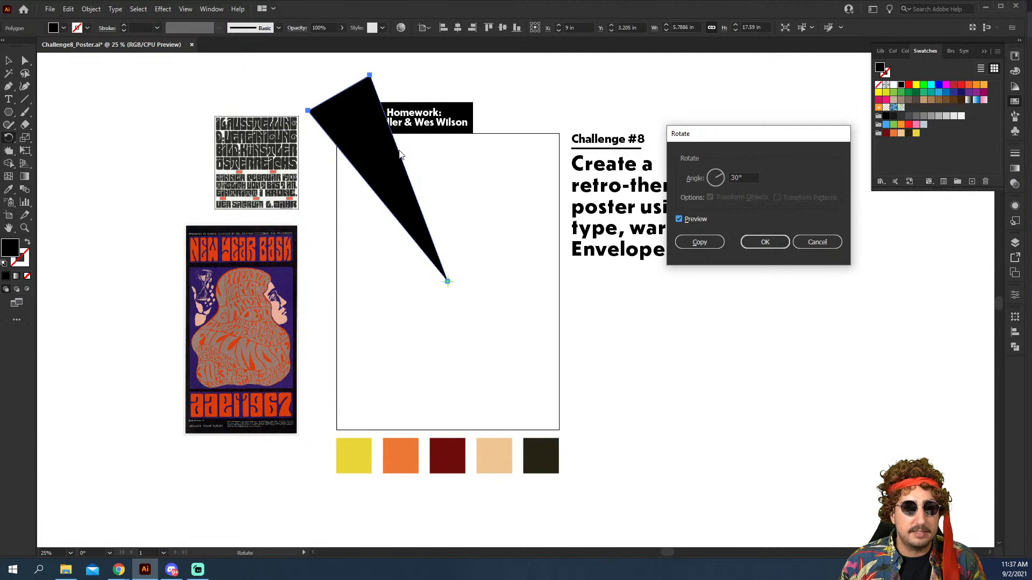
click(704, 244)
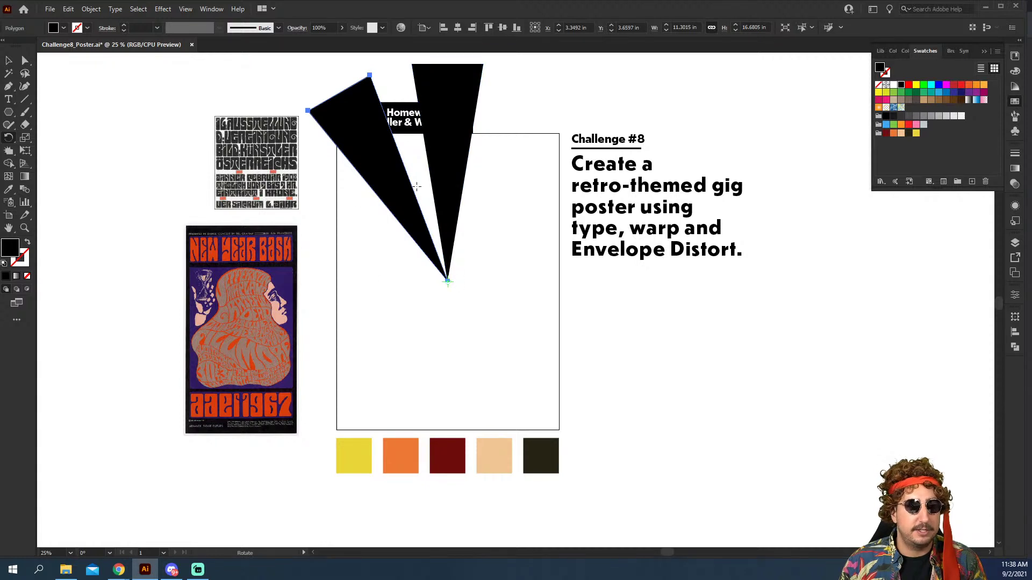
Step: Repeat the rotated copy with Transform Again until twelve wedges form a full sunburst around the artboard's center
click(97, 9)
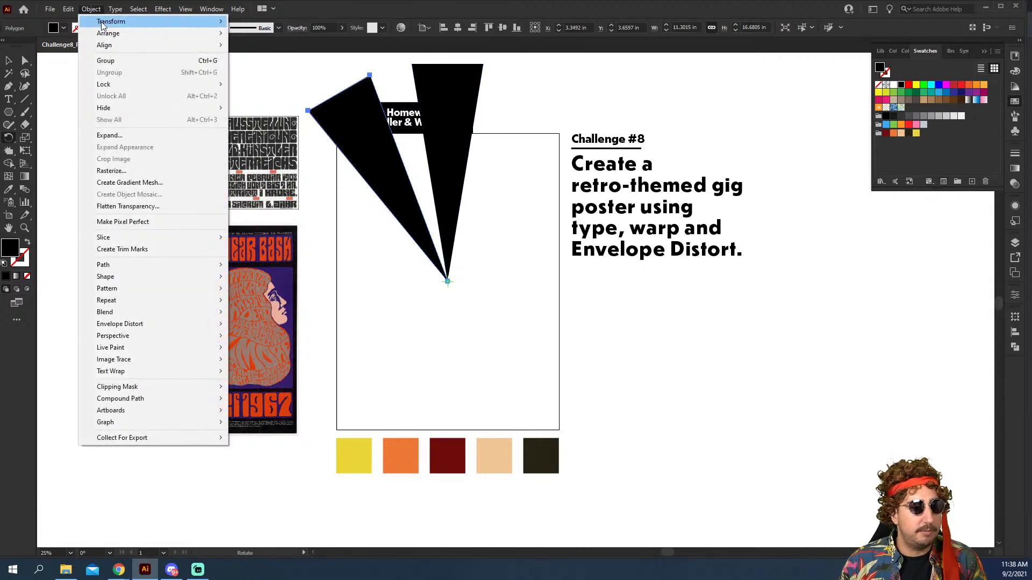
mouse_move(102, 24)
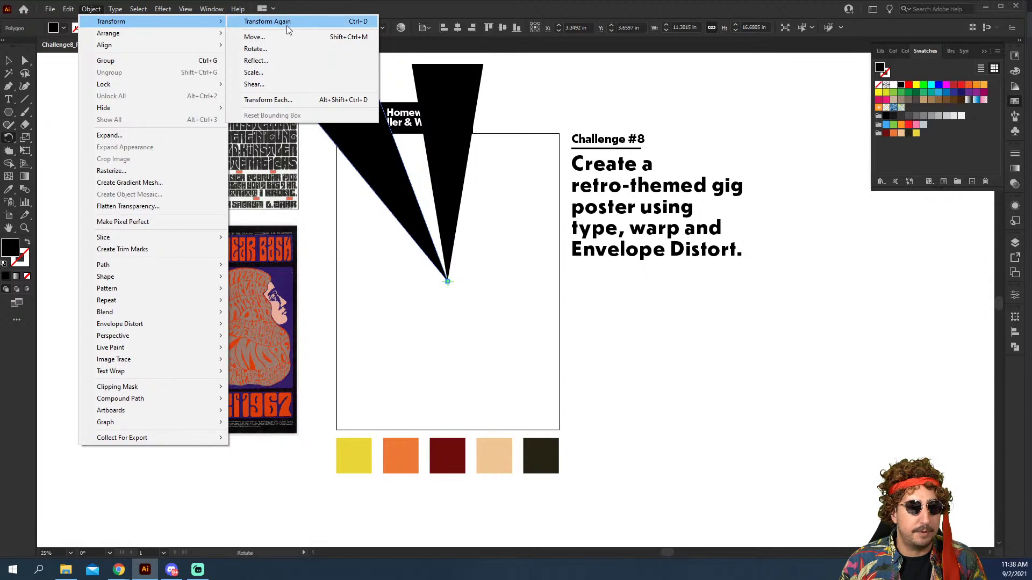
click(286, 23)
key(ctrl+d)
key(ctrl+d)
key(ctrl+d)
key(ctrl+d)
key(ctrl+d)
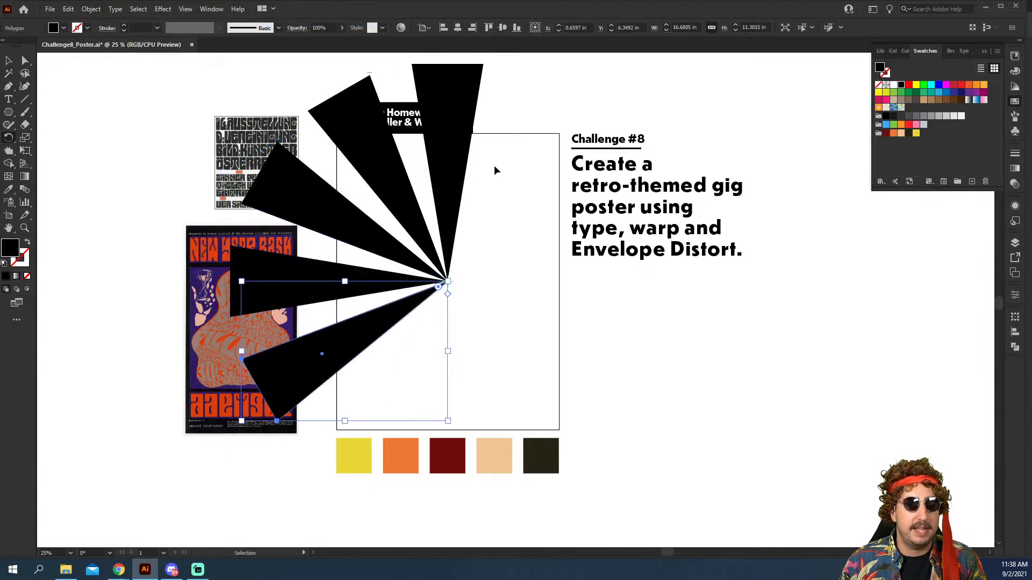
key(ctrl+d)
key(ctrl+d)
key(ctrl+d)
key(ctrl+d)
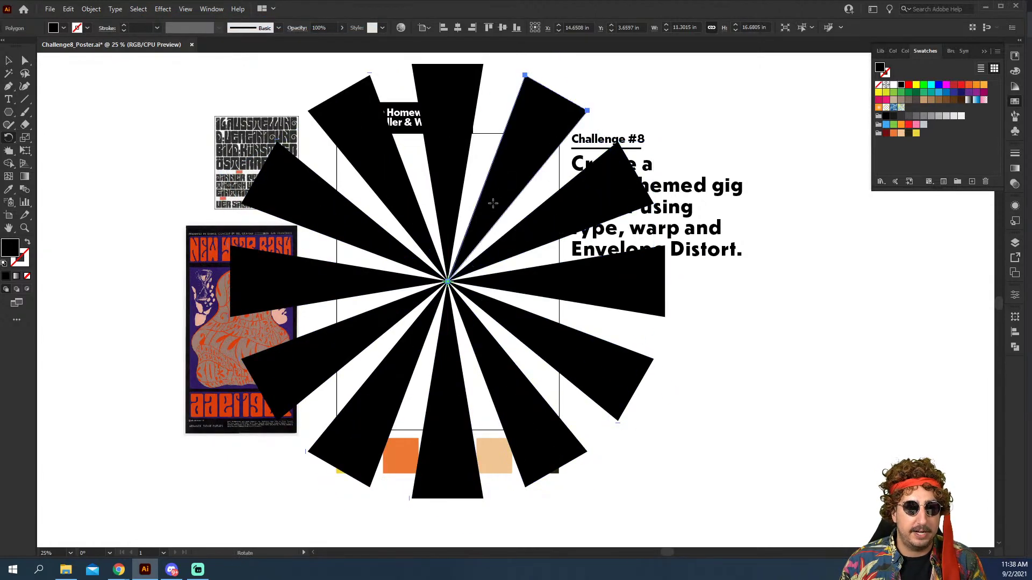
Step: Select all the sunburst wedges and group them
key(v)
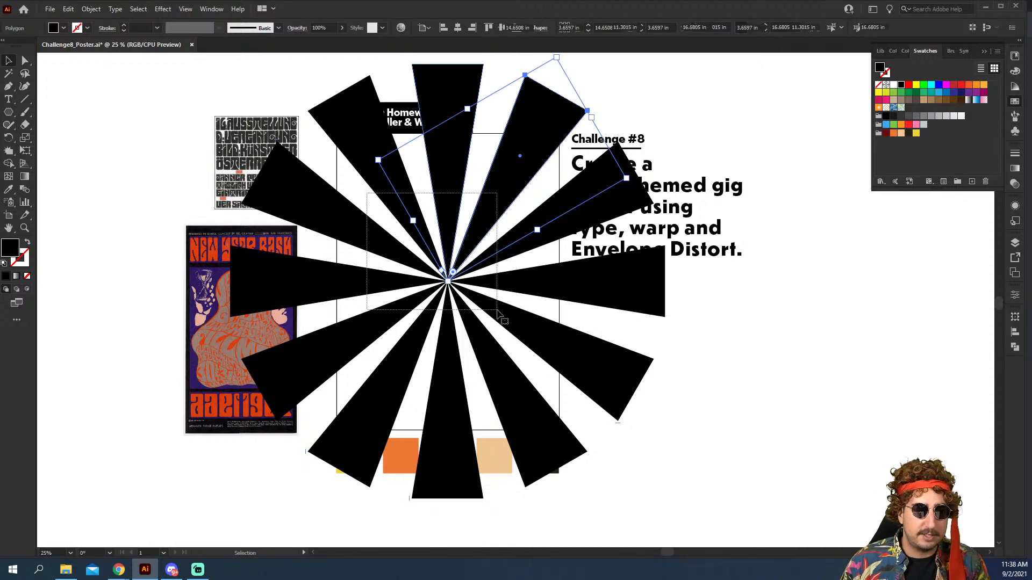
key(ctrl+a)
key(ctrl+g)
Step: Send the sunburst group to the back, behind the reference posters and palette squares
drag(495, 294, 535, 210)
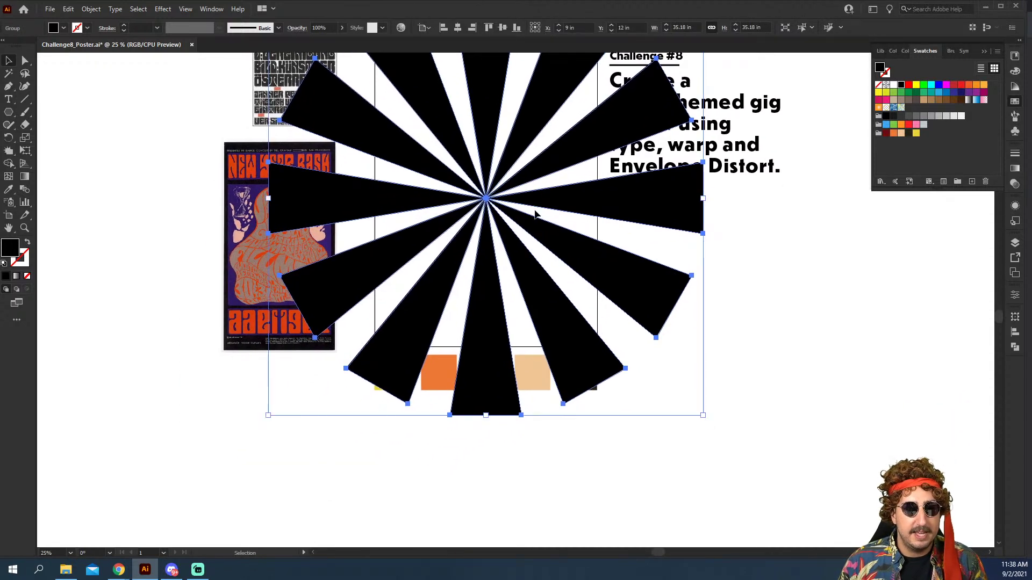
right_click(481, 265)
right_click(495, 142)
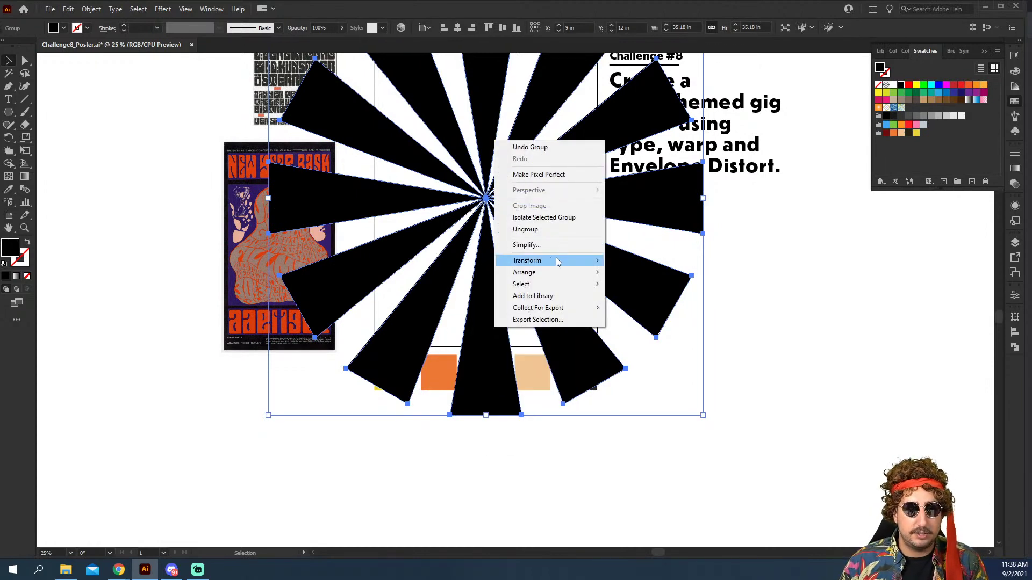
mouse_move(554, 269)
click(642, 308)
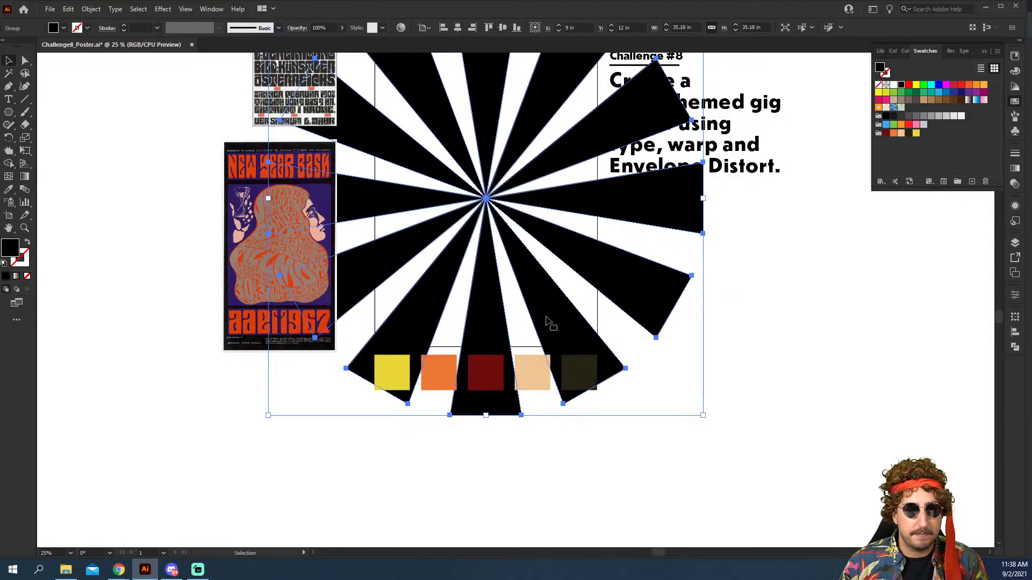
click(455, 326)
click(475, 322)
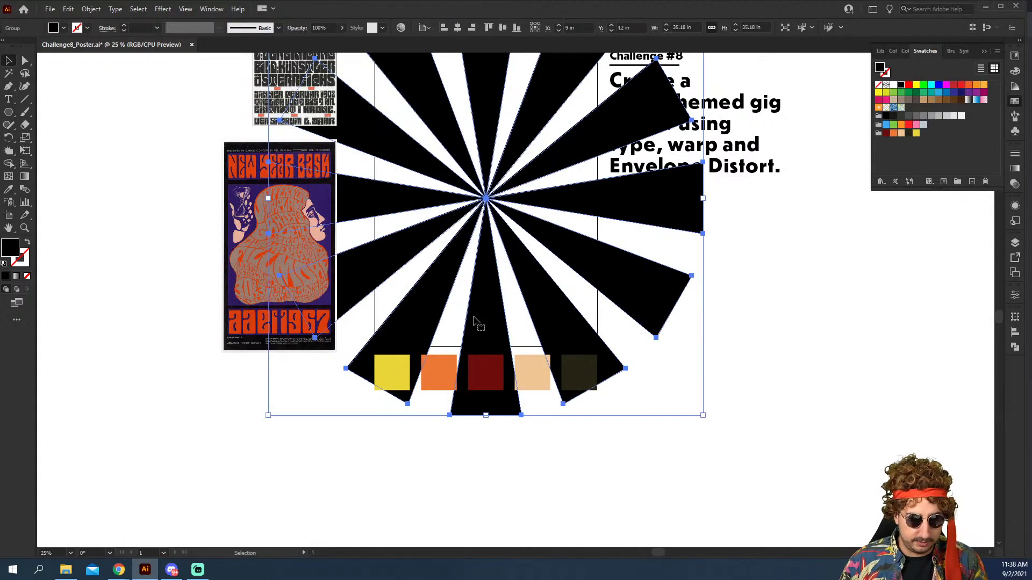
Step: Fill the sunburst group with the yellow sampled from the first palette square, and deselect it
key(i)
click(400, 367)
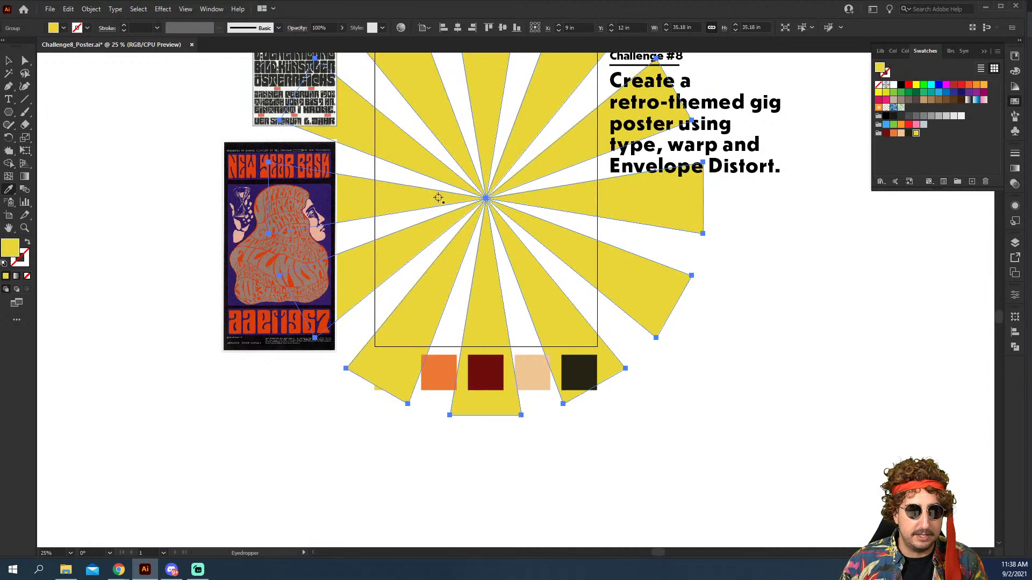
key(v)
click(421, 137)
Step: Draw a rectangle about 18 by 24 in covering the whole artboard from its top-left to its bottom-right corner
drag(473, 179, 449, 222)
key(m)
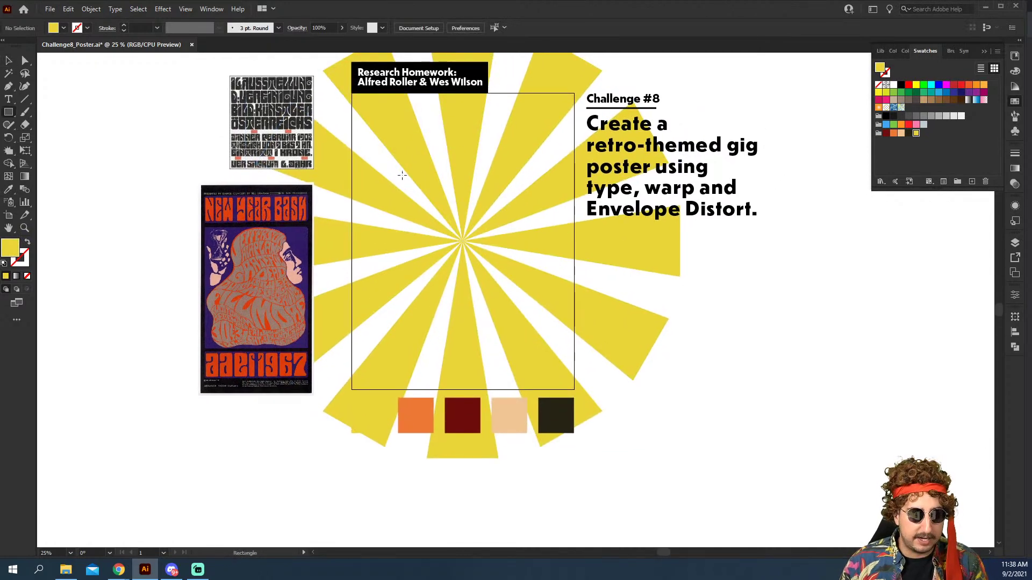
drag(351, 92, 542, 333)
drag(544, 342, 519, 290)
key(v)
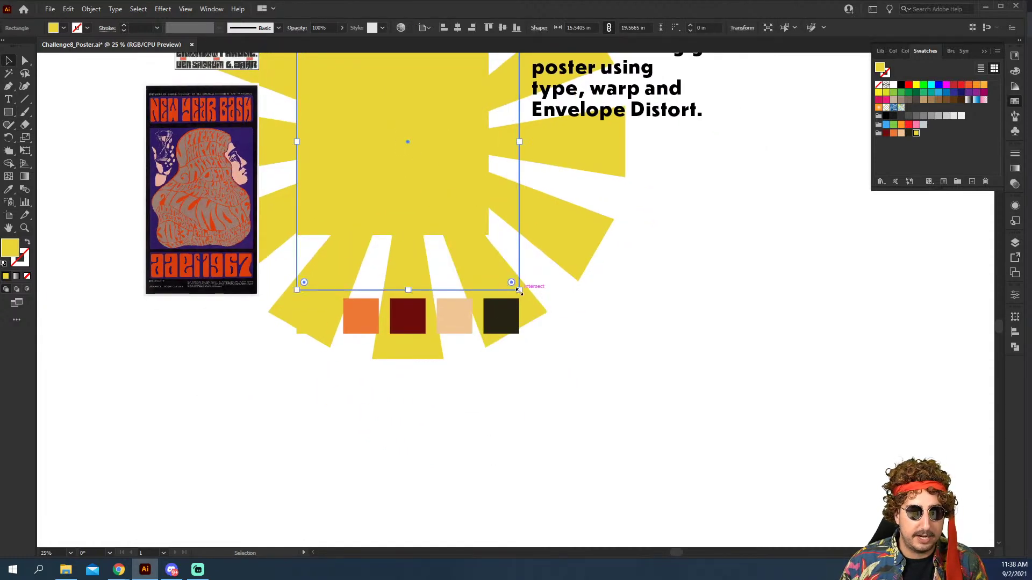
Step: Fill the artboard-sized rectangle with the dark red sampled from the third palette square and send it behind the sunburst
key(i)
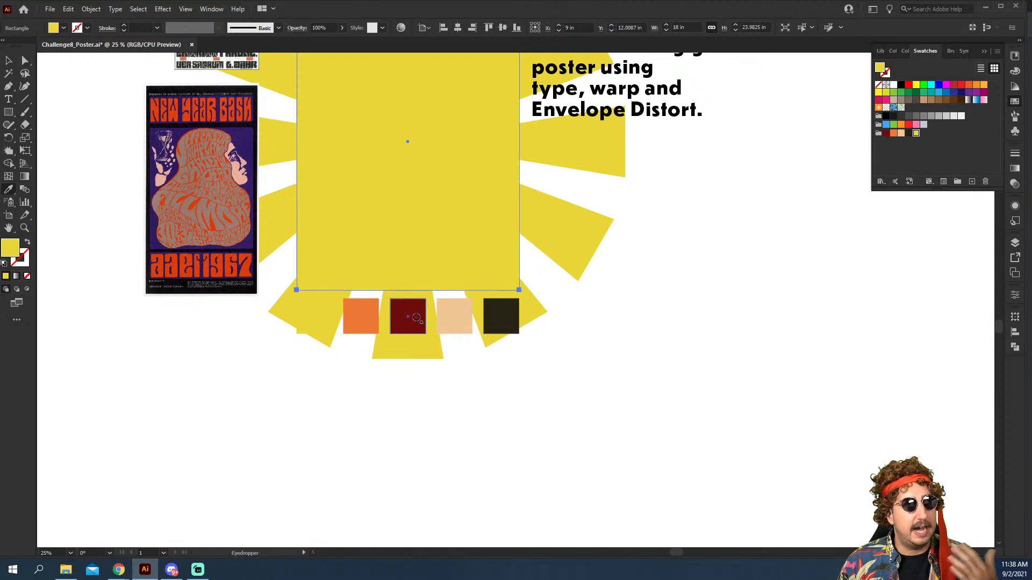
click(406, 316)
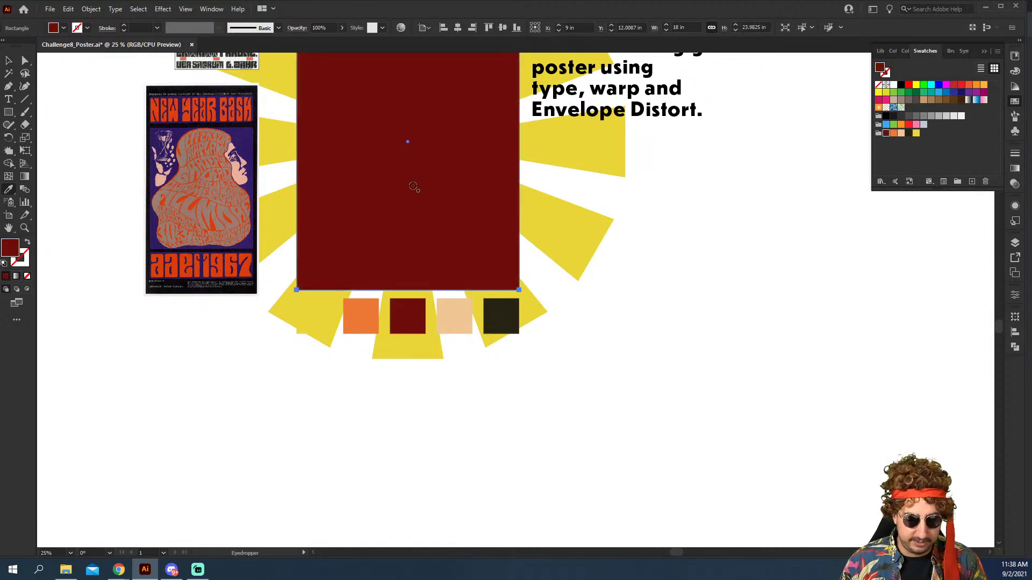
key(ctrl+shift+bracketleft)
drag(412, 176, 431, 257)
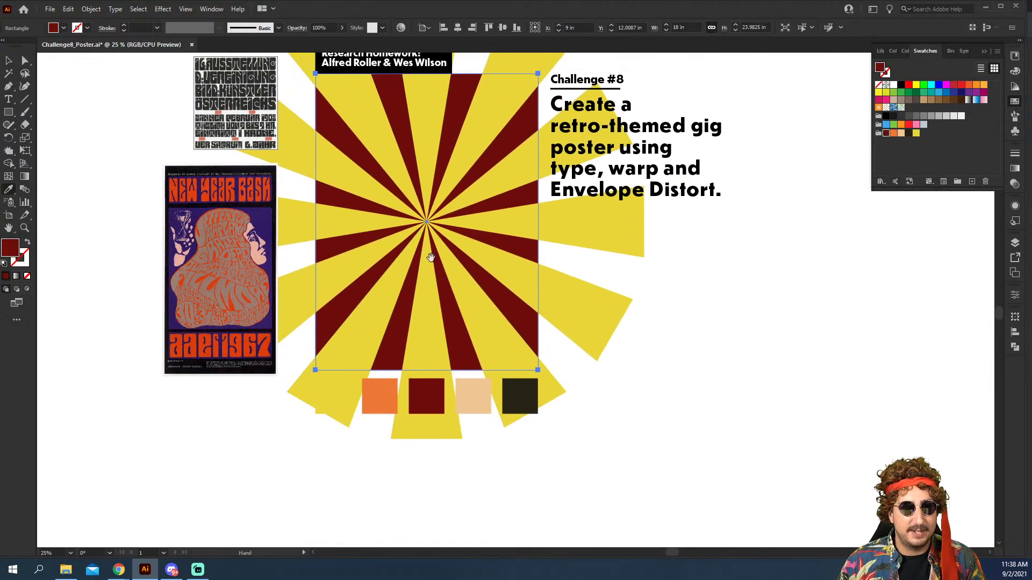
Step: Select the yellow sunburst together with the dark red rectangle and group them
key(v)
click(725, 261)
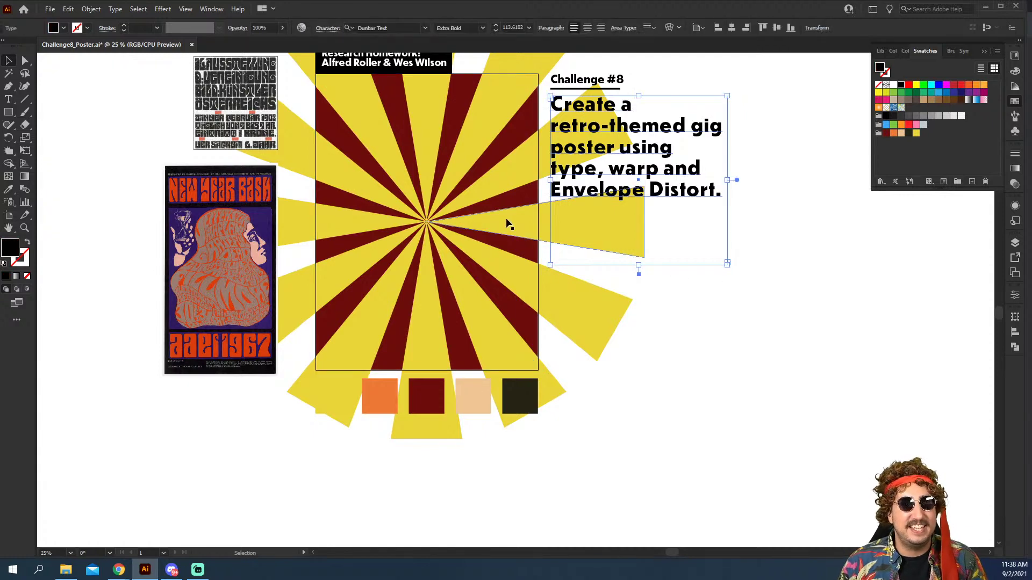
click(506, 221)
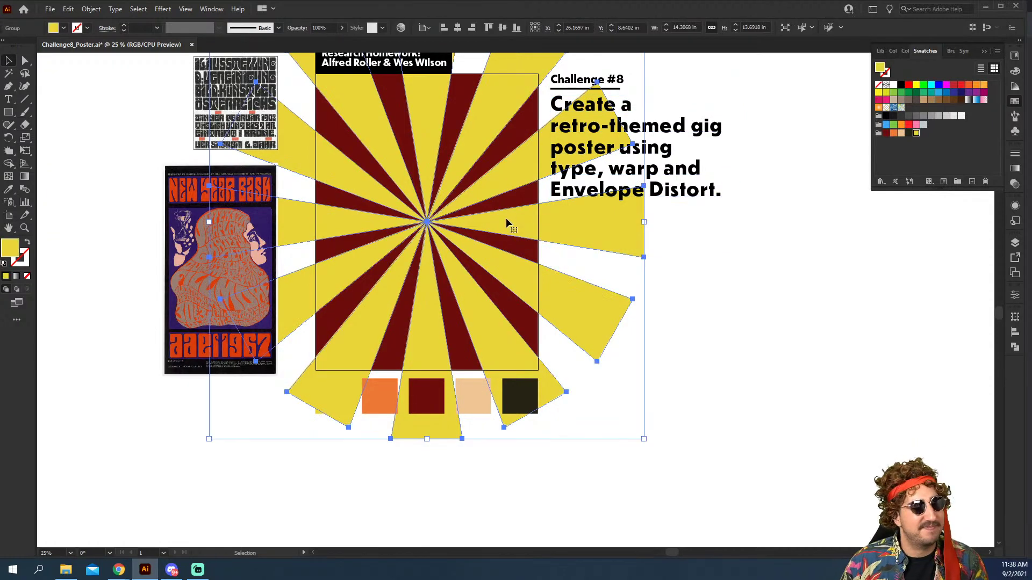
shift+click(516, 134)
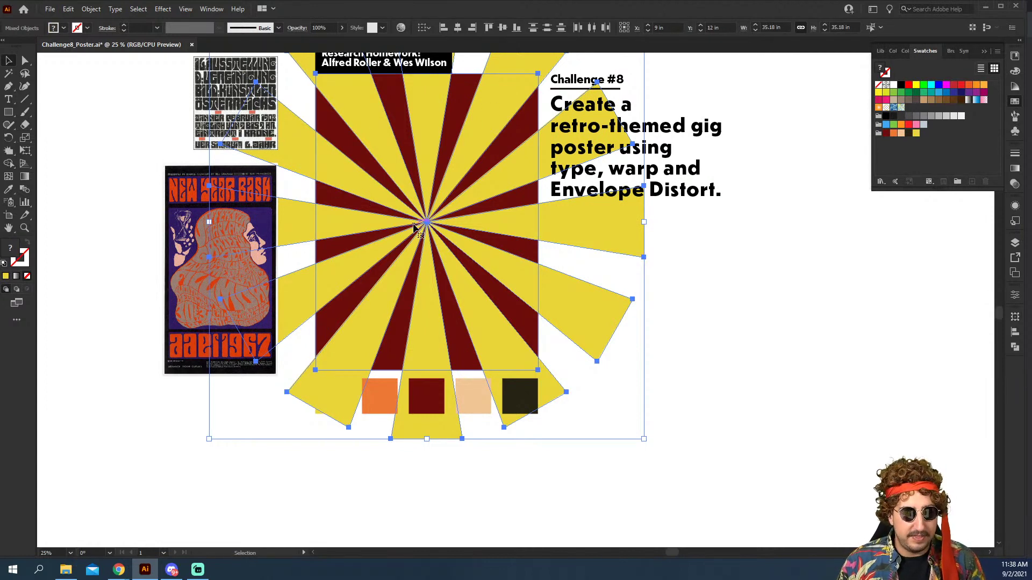
key(ctrl+g)
scroll(415, 228, up, 2)
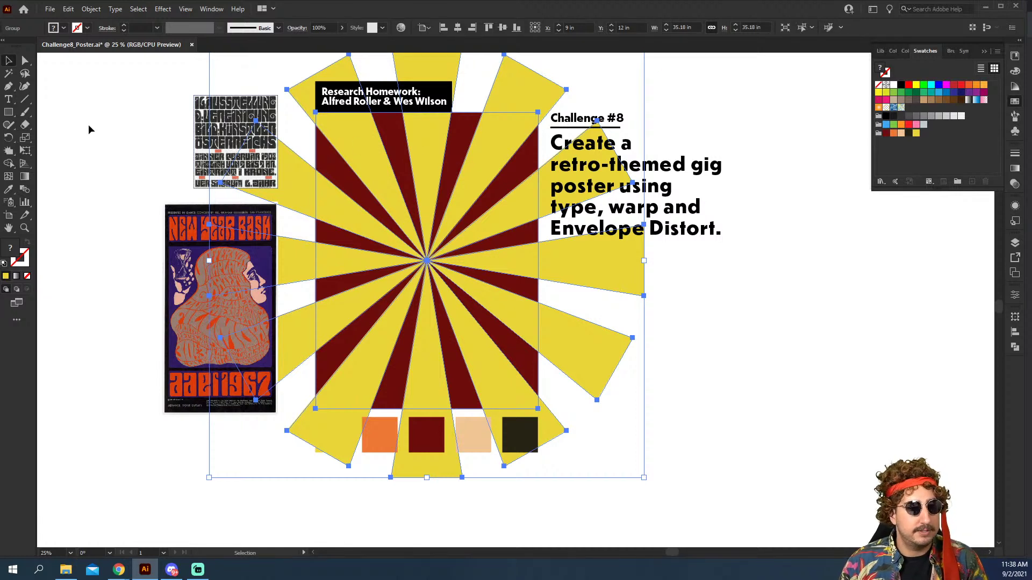
Step: Set the Warp tool brush to 6 in wide, 3 in high, 23° angle and 50% intensity
click(11, 152)
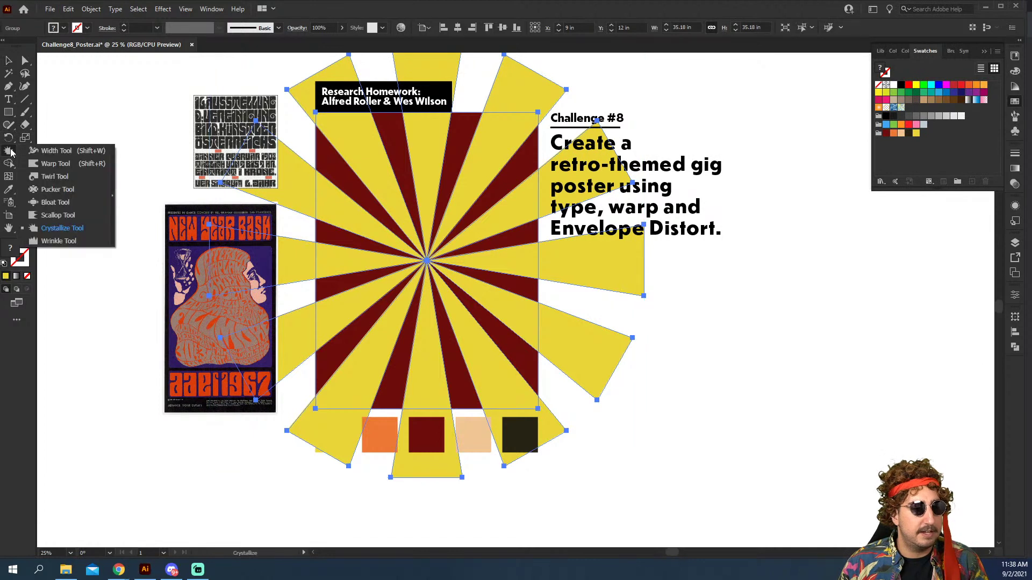
click(55, 163)
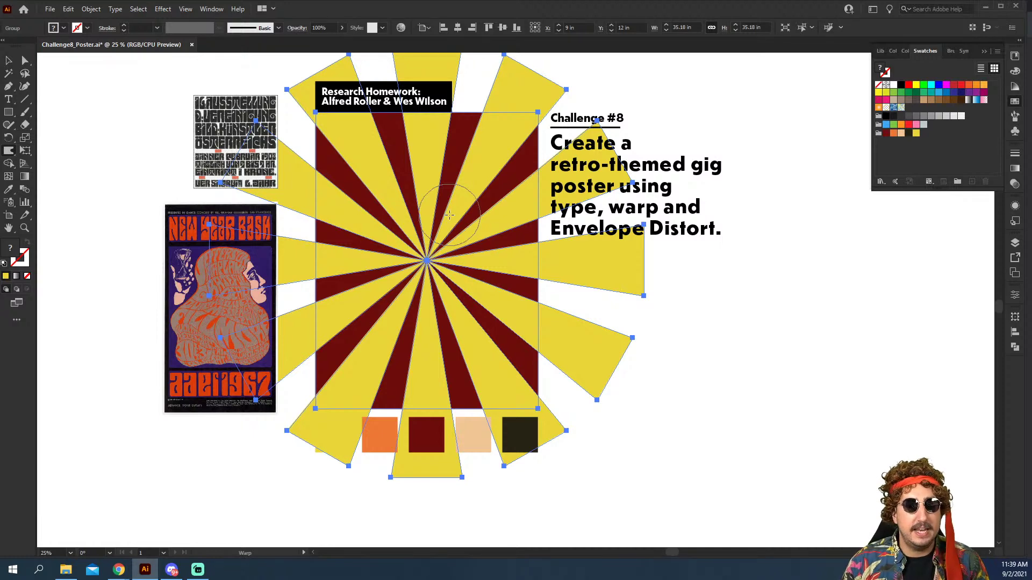
key(Return)
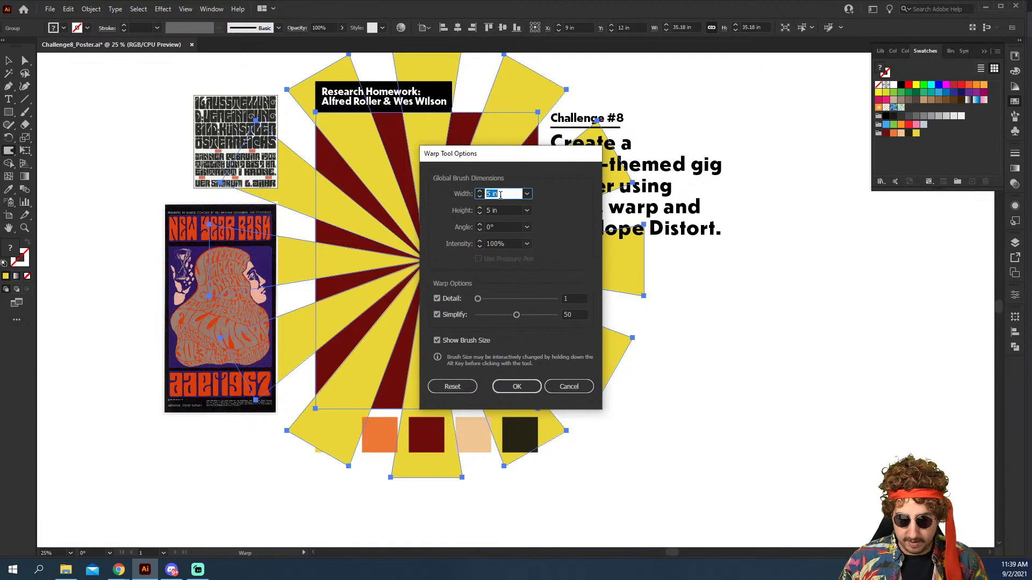
key(Tab)
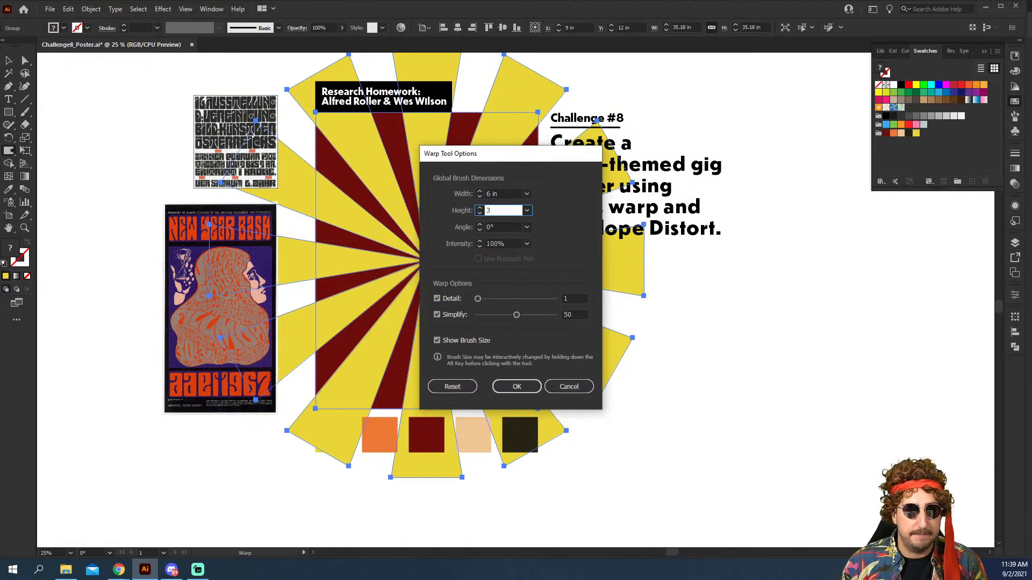
text(3)
key(Tab)
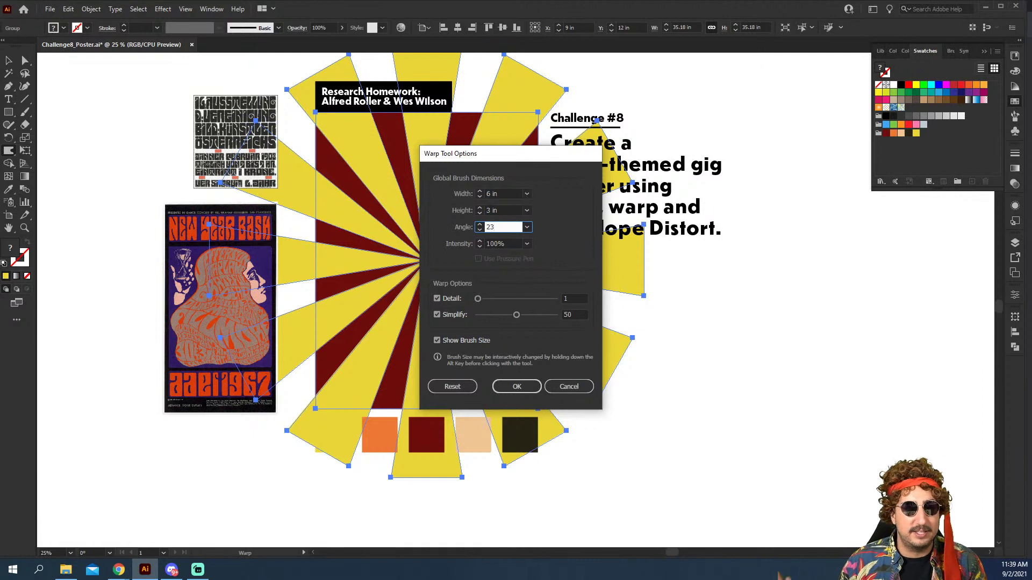
text(23)
key(Tab)
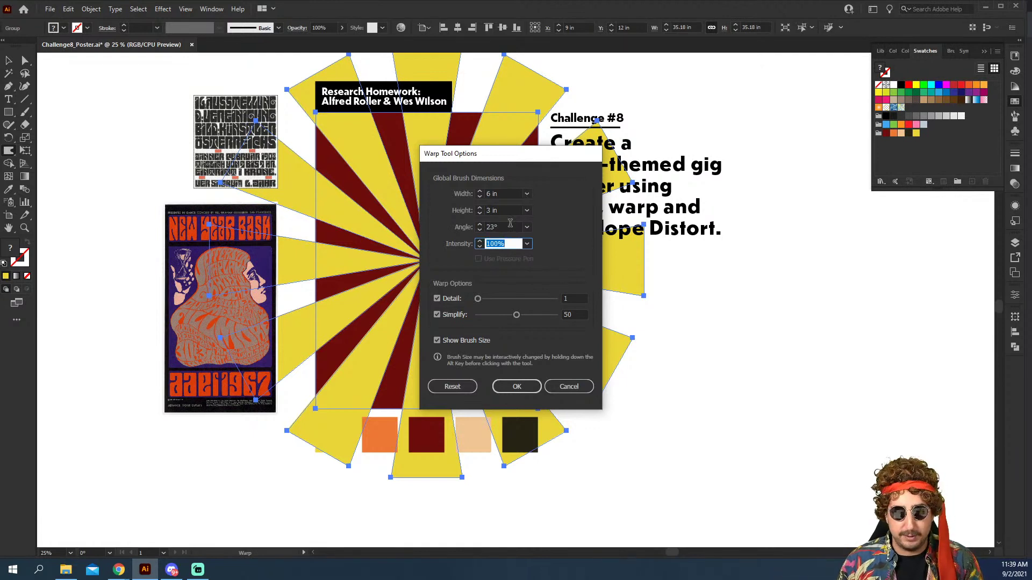
text(50)
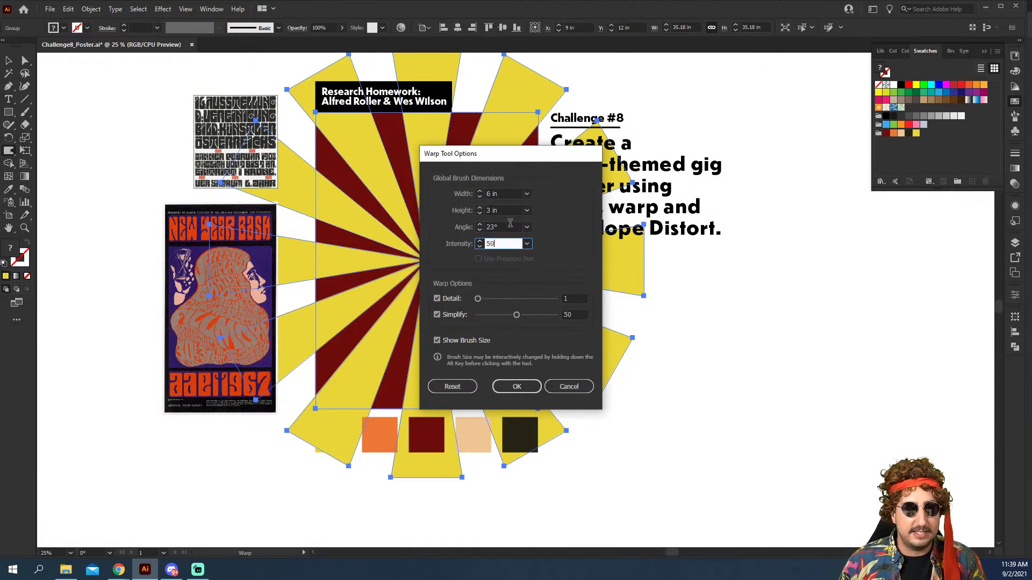
key(Tab)
drag(524, 170, 744, 147)
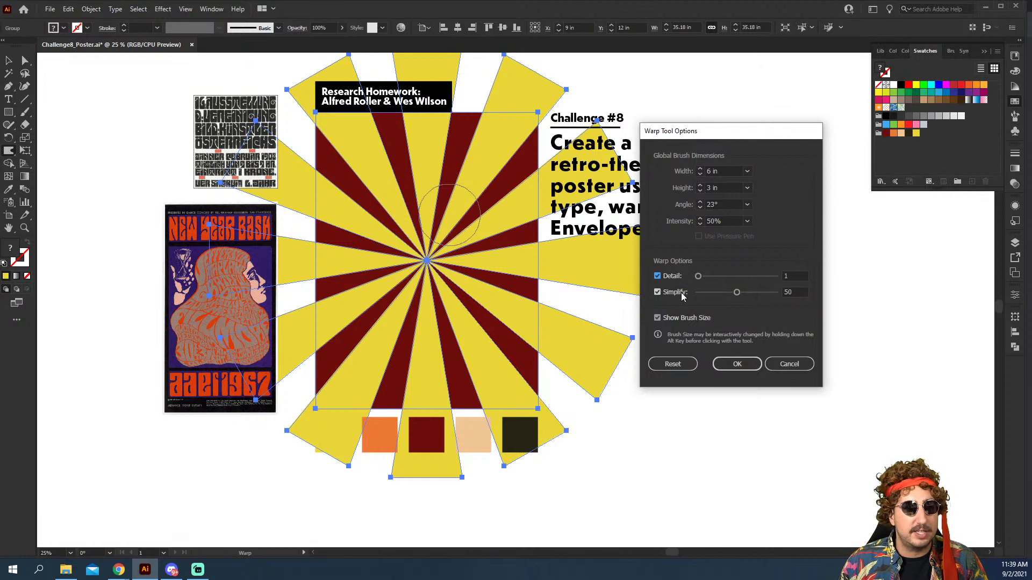
click(735, 364)
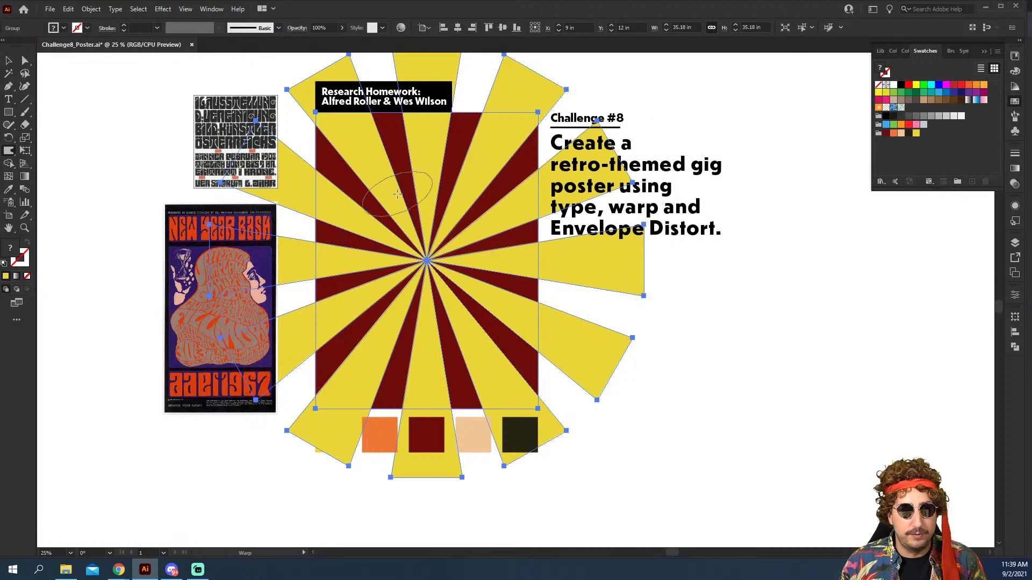
Step: Warp the sunburst rays into wavy, psychedelic shapes across the whole artboard and deselect the artwork
mouse_move(397, 194)
mouse_down()
mouse_move(457, 171)
mouse_move(475, 202)
mouse_move(471, 222)
mouse_move(367, 286)
mouse_move(396, 367)
mouse_move(491, 252)
mouse_move(474, 284)
mouse_move(478, 317)
mouse_move(430, 351)
mouse_up()
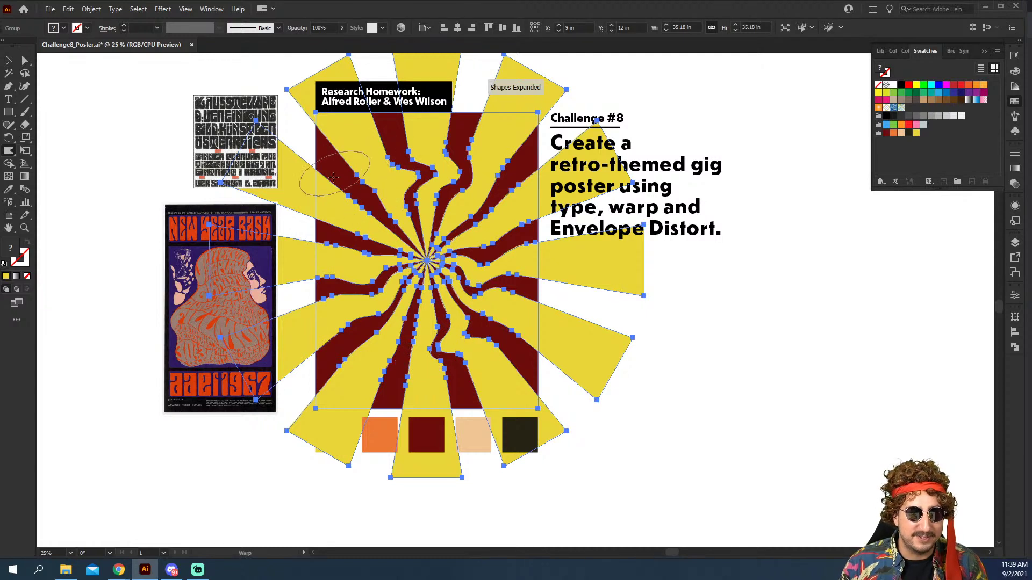
mouse_move(341, 185)
mouse_down()
mouse_move(387, 141)
mouse_move(462, 135)
mouse_move(500, 231)
mouse_move(461, 247)
mouse_up()
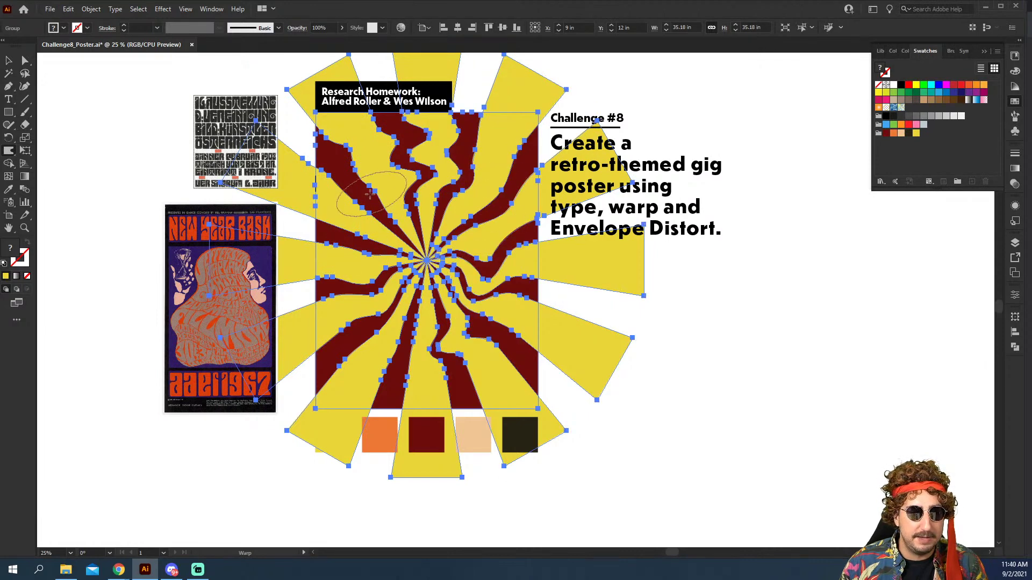
mouse_move(370, 196)
mouse_down()
mouse_move(347, 225)
mouse_move(371, 286)
mouse_move(351, 342)
mouse_move(404, 386)
mouse_move(496, 359)
mouse_move(508, 340)
mouse_up()
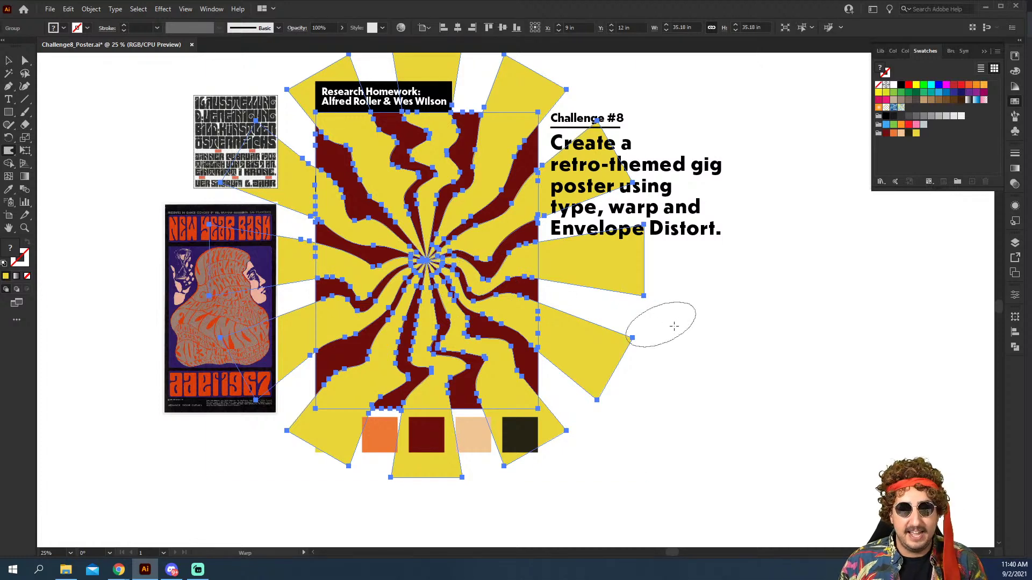
key(v)
click(726, 332)
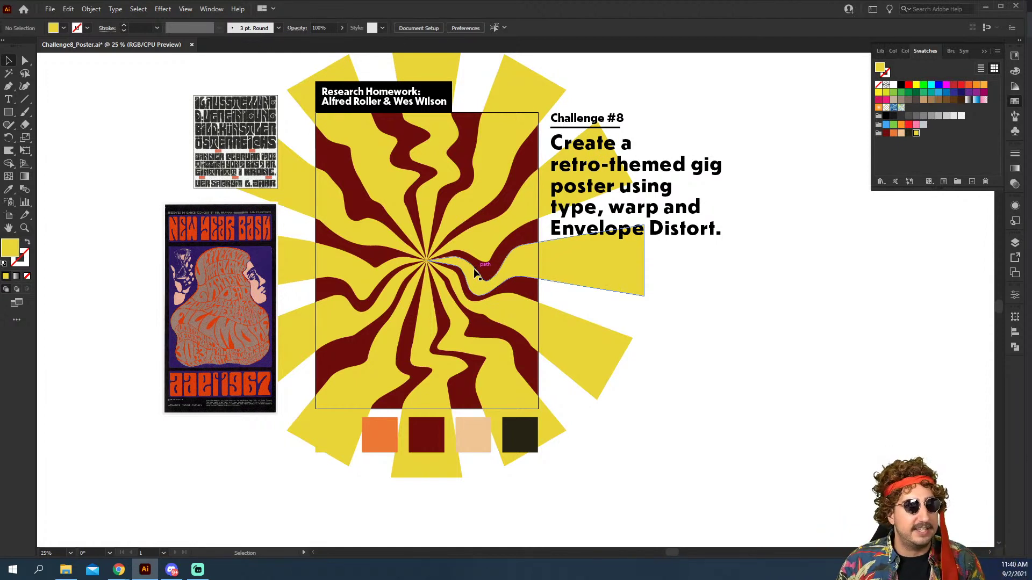
Step: Paste a copy of the dark red background shape in place in front of the warped sunburst
click(340, 160)
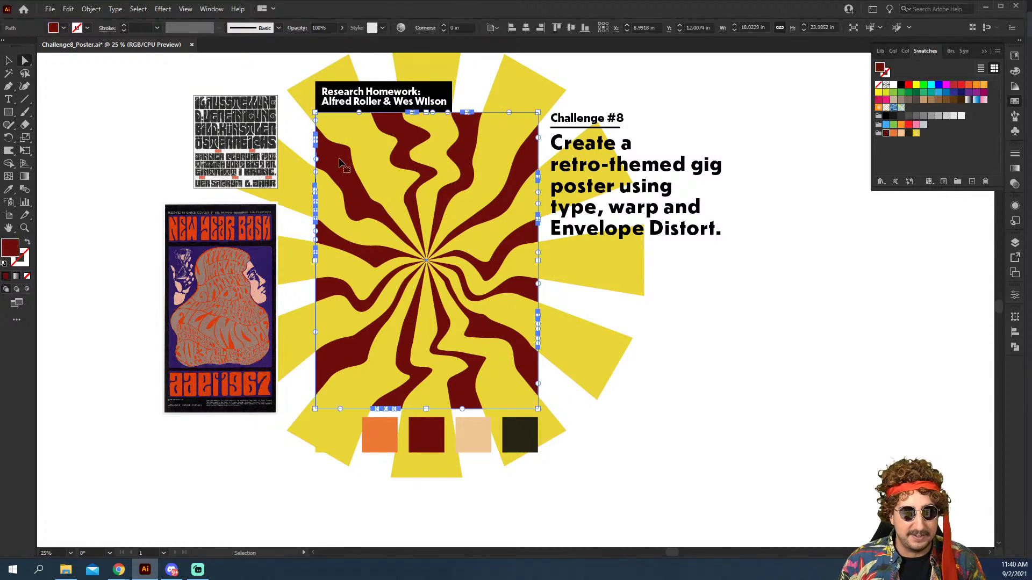
key(ctrl+shift+bracketright)
click(755, 265)
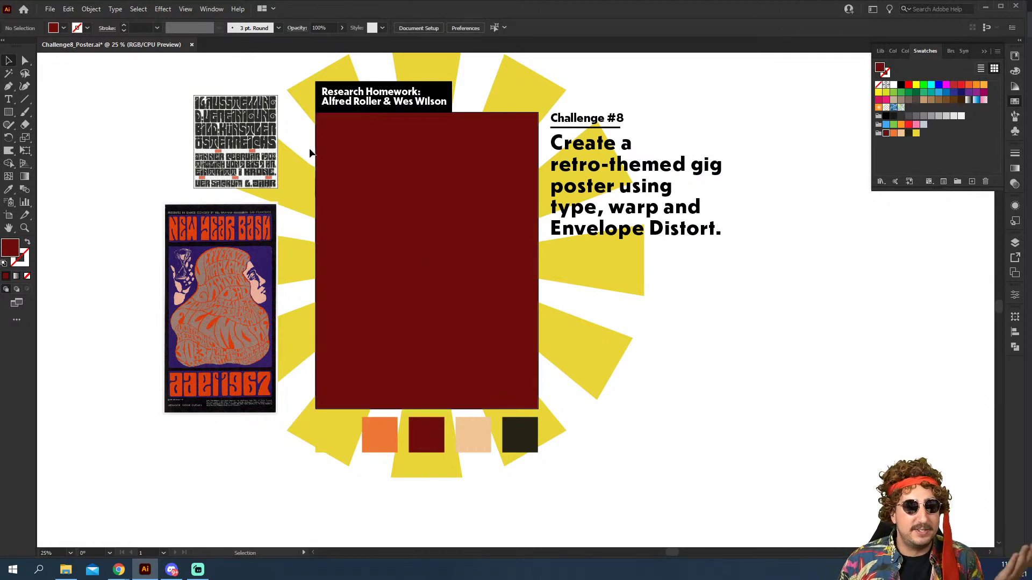
Step: Make a clipping mask from the front dark red shape to trim the warped sunburst artwork to the artboard
drag(307, 141, 492, 309)
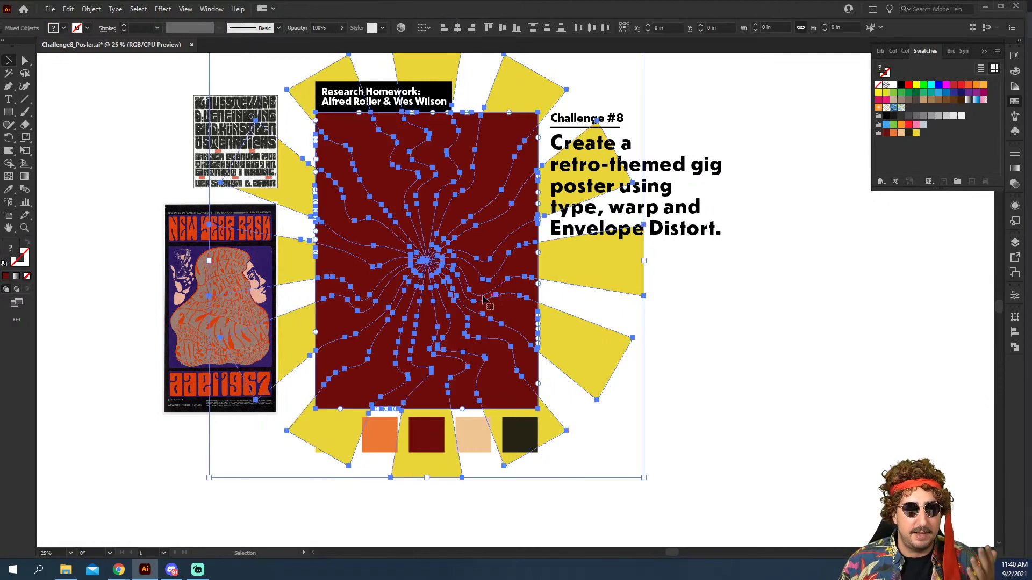
right_click(377, 147)
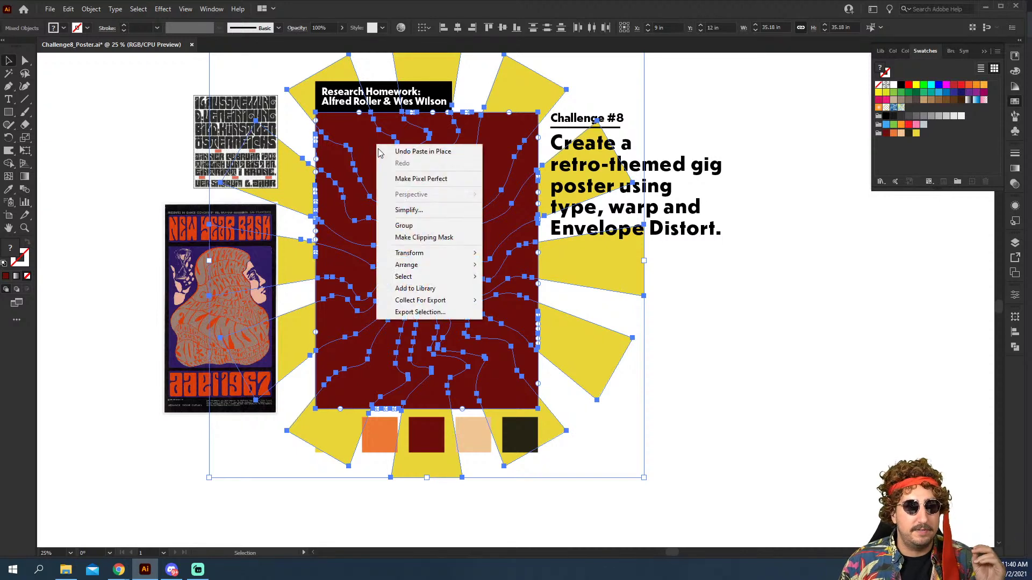
click(416, 238)
click(672, 332)
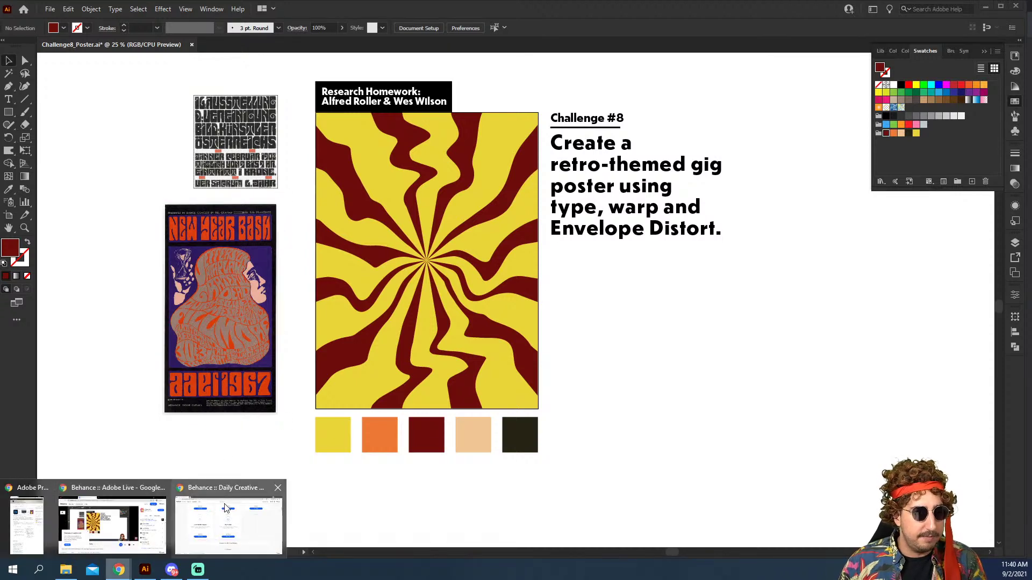
Step: Switch to the Chrome browser and open fonts.adobe.com in the empty tab
click(211, 523)
click(147, 9)
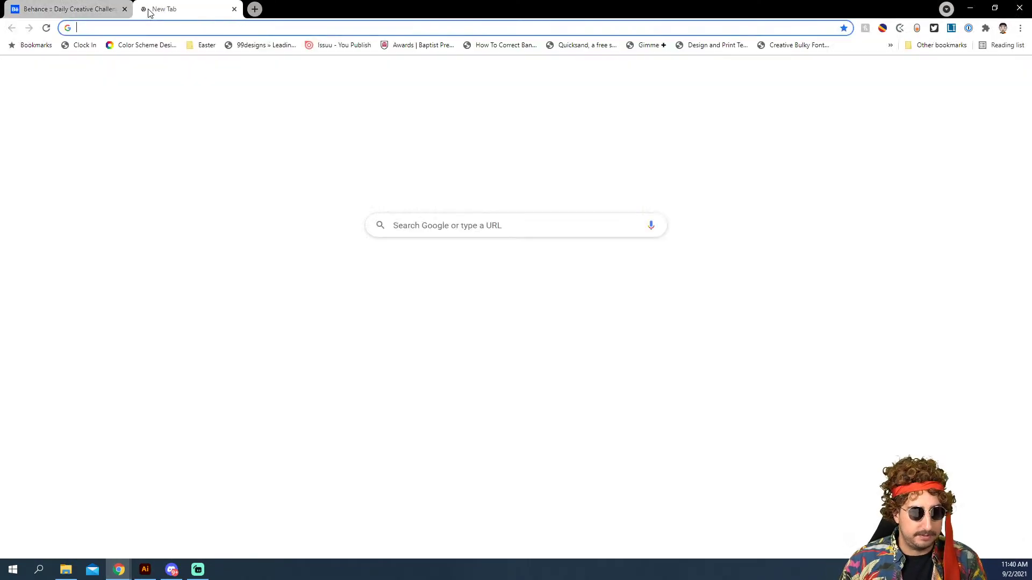
text(fonts.adobe.co)
key(Return)
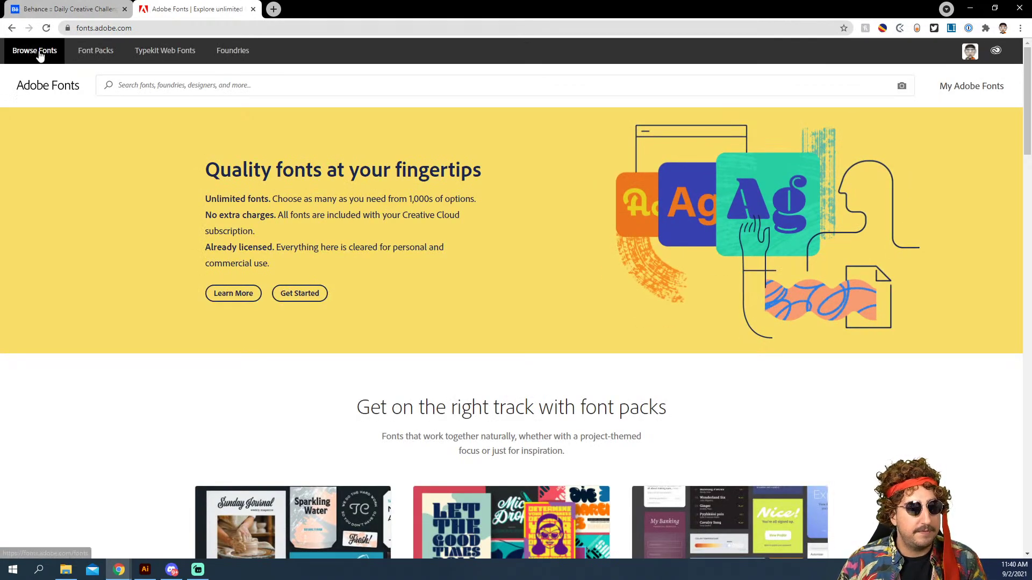
Step: Browse the fonts filtered by the Funky tag and look through the results for a retro typeface
click(40, 53)
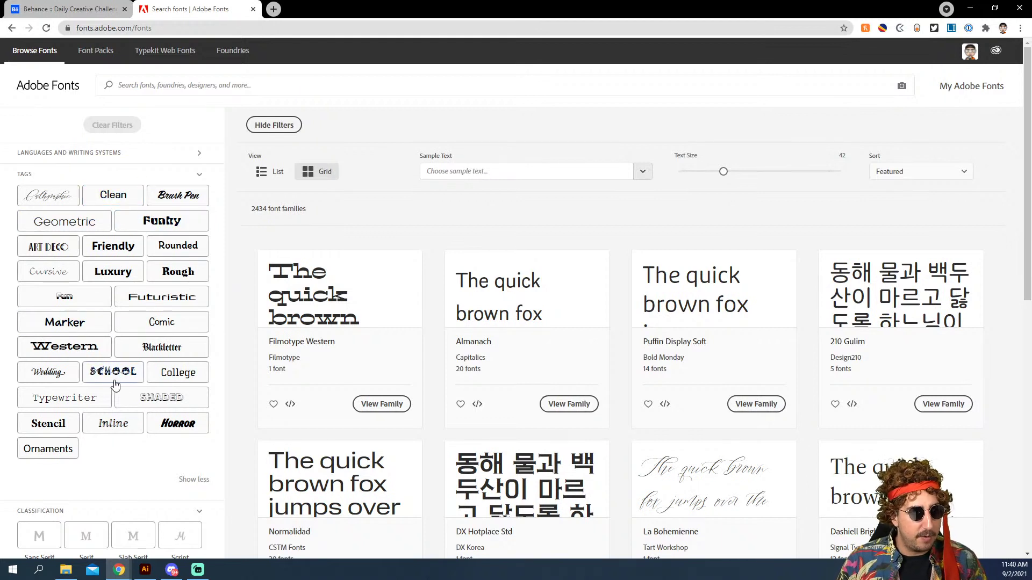
click(168, 228)
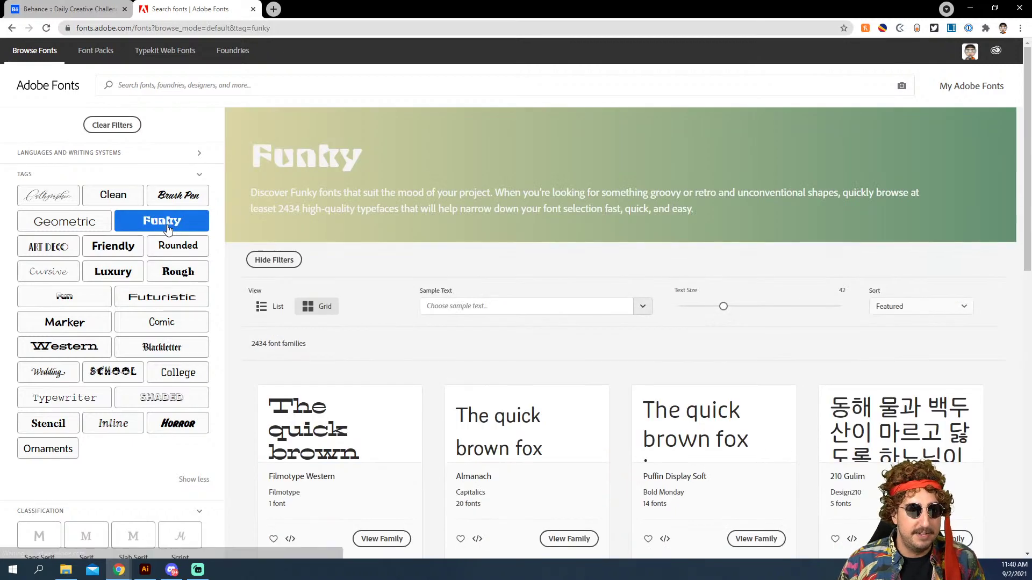
scroll(399, 345, down, 8)
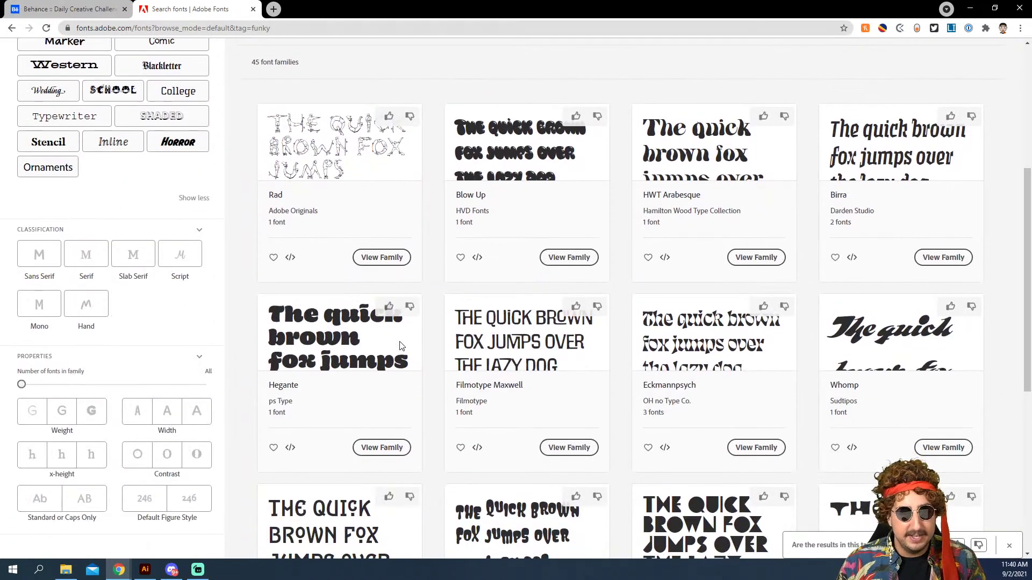
scroll(399, 345, down, 1)
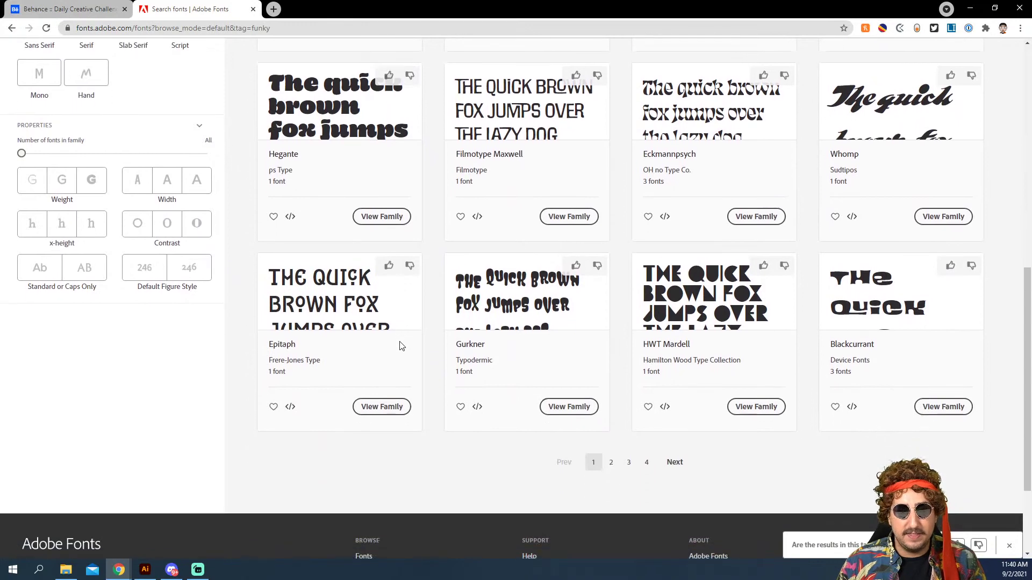
scroll(400, 346, up, 4)
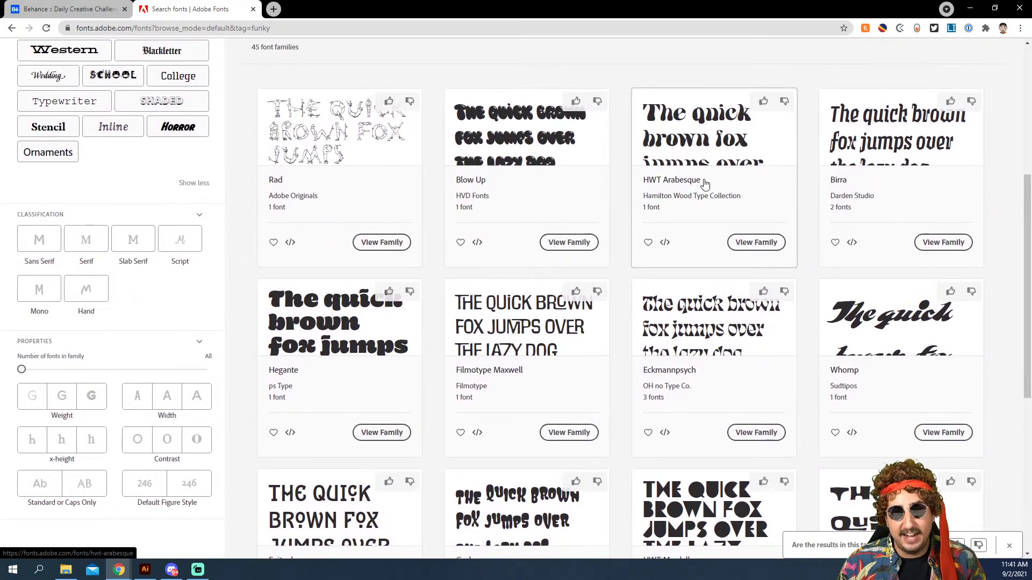
Step: Activate the HWT Arabesque font from its family page and return to the Funky font results
click(710, 184)
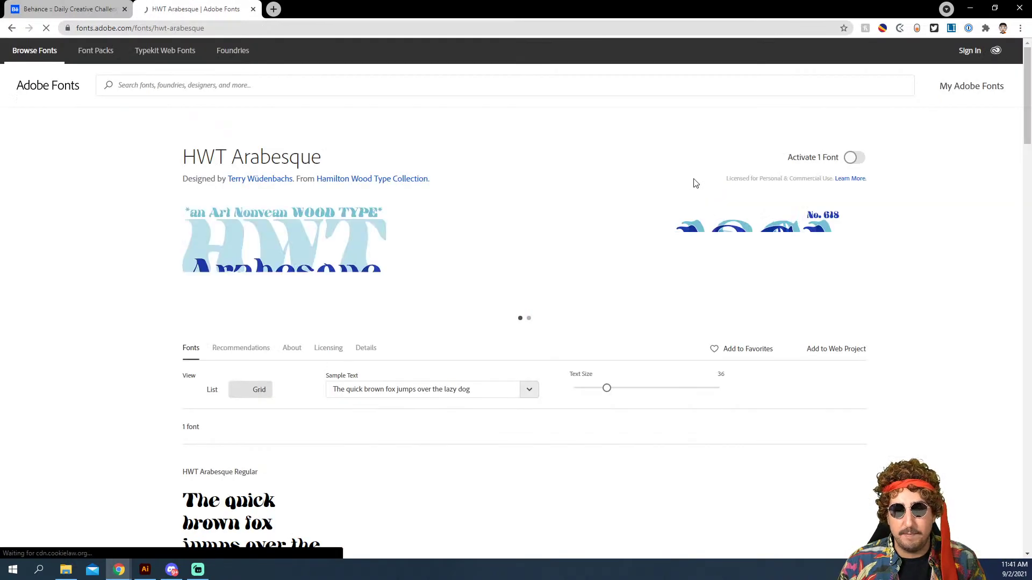
click(855, 160)
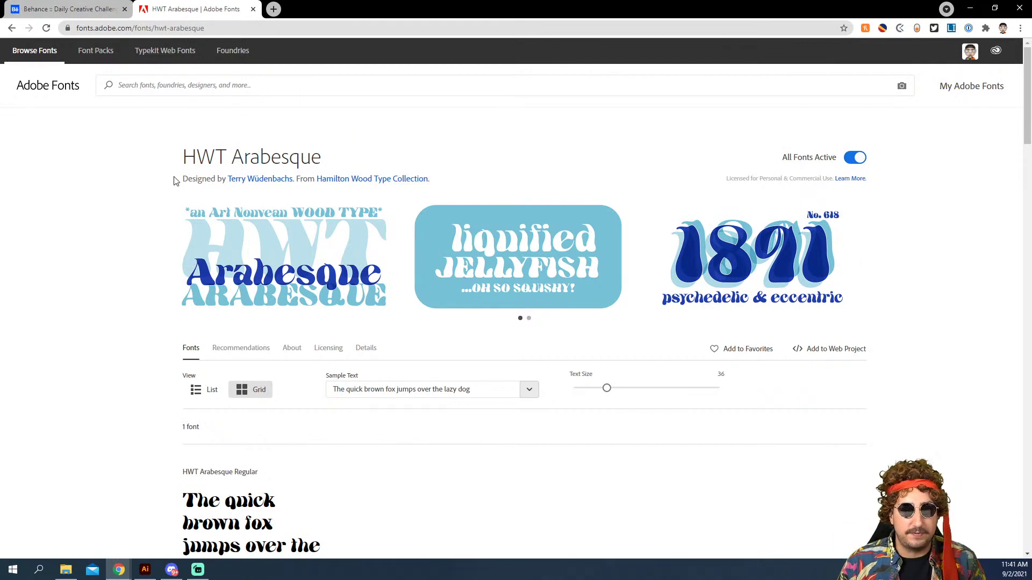
key(alt+Left)
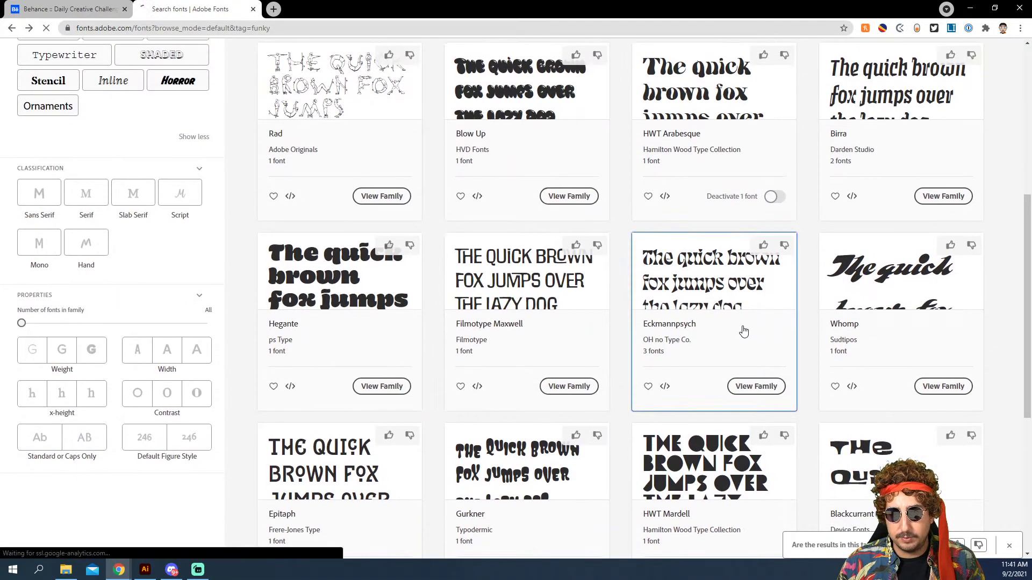
Step: Activate the three Eckmannpsych fonts from their family page and return to the Funky font results
click(743, 330)
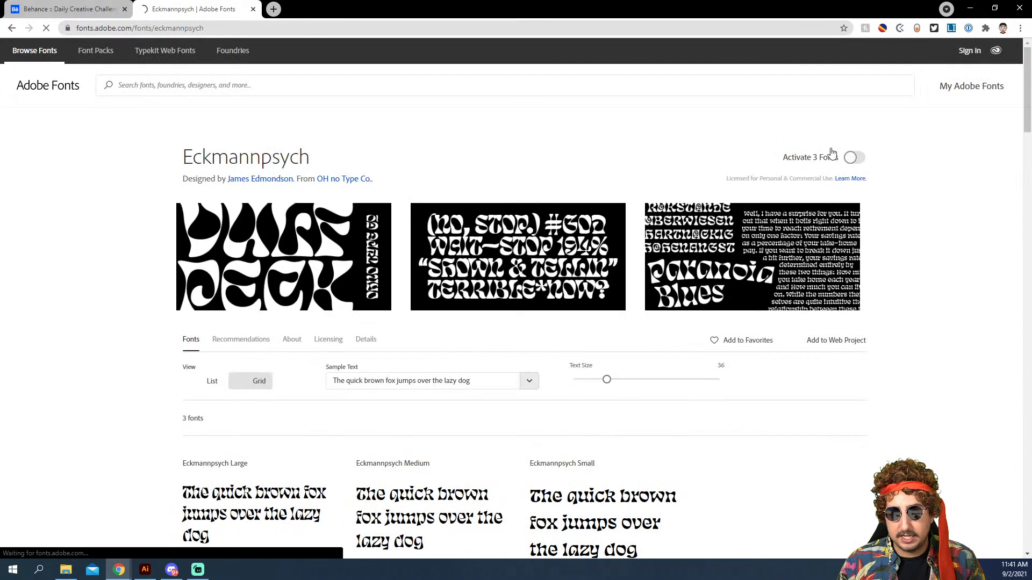
click(852, 157)
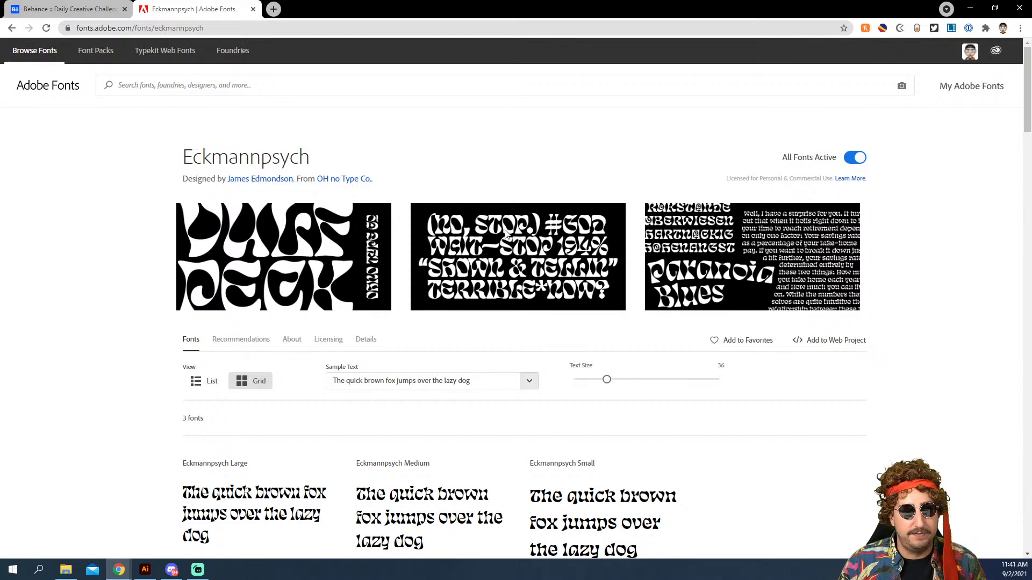
key(alt+Left)
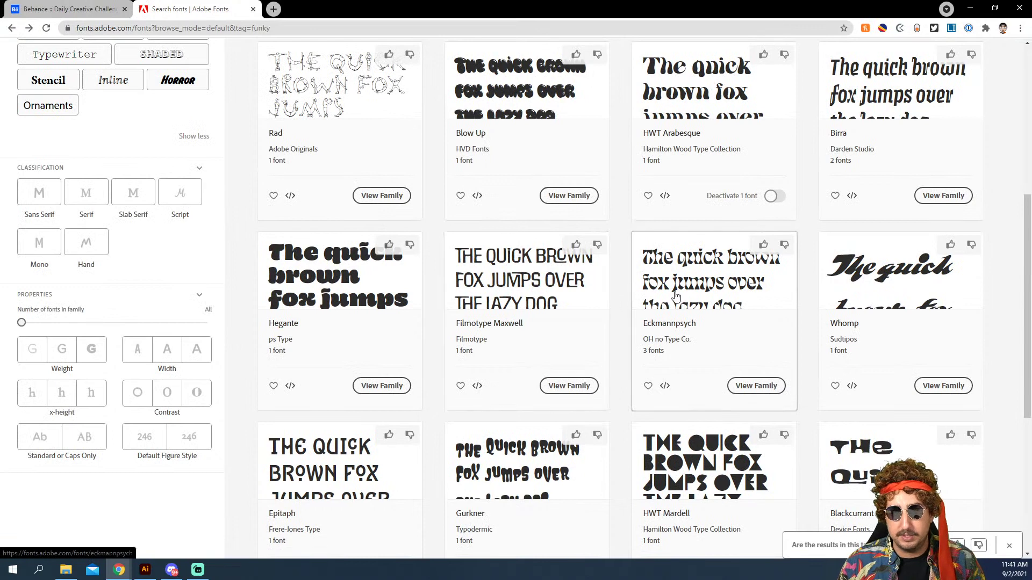
scroll(688, 308, up, 2)
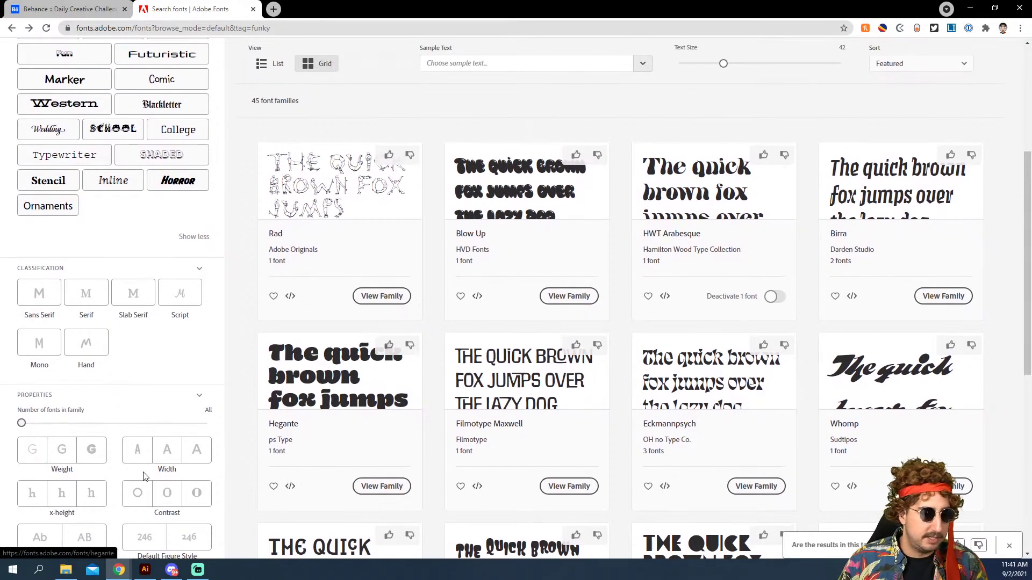
Step: Switch to Illustrator, place placeholder text beside the poster below the challenge brief and scale it up to about 99 pt
click(144, 569)
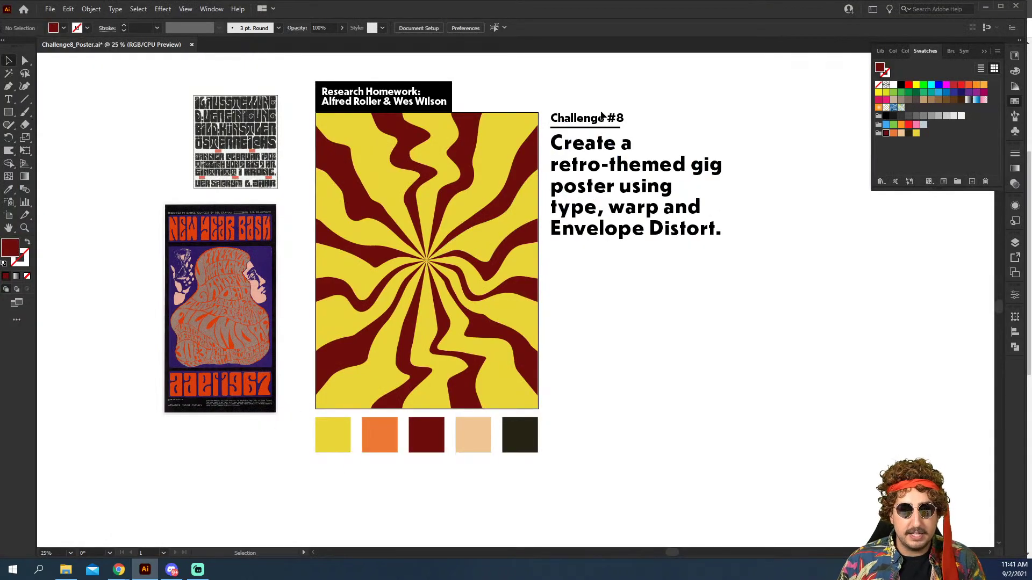
key(t)
click(591, 291)
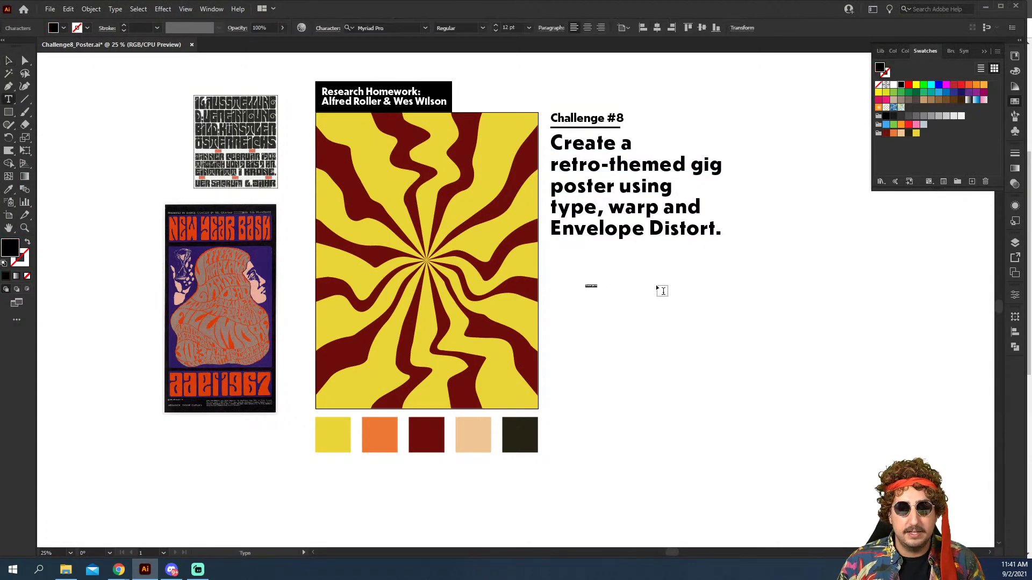
click(9, 60)
key(s)
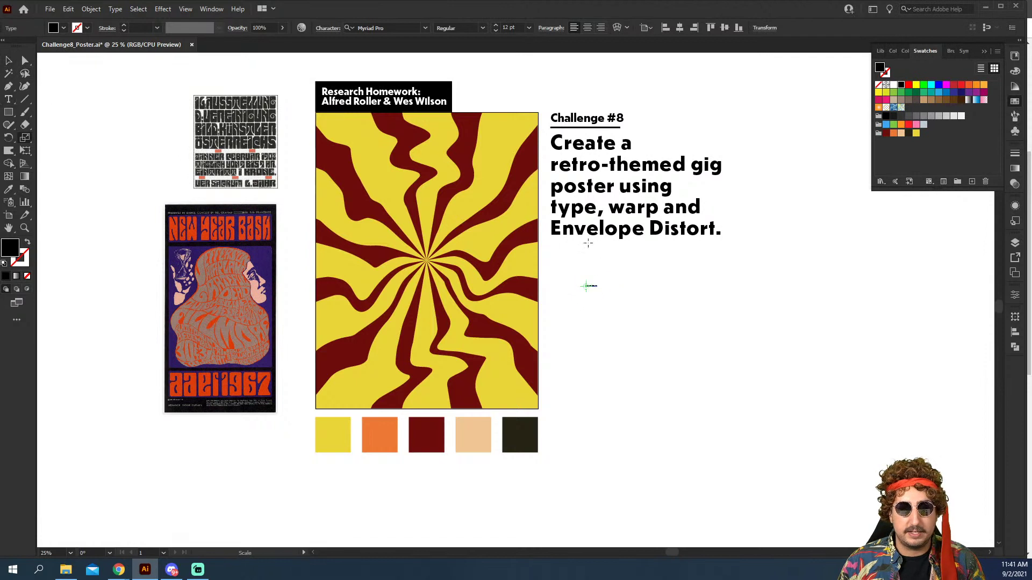
drag(608, 273, 751, 182)
Step: Select all of the placeholder text and set its font to Eckmannpsych Large
key(t)
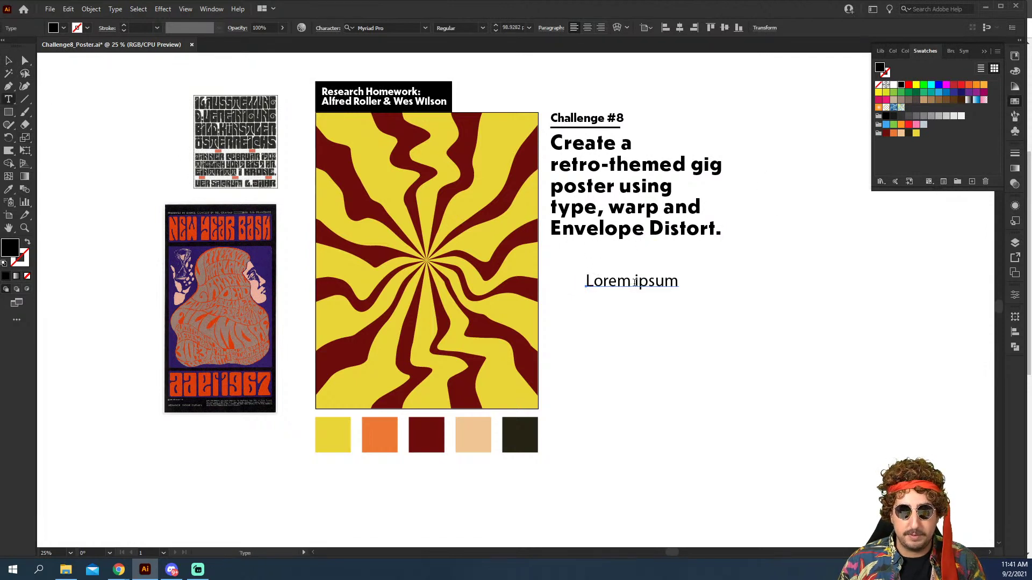
click(635, 285)
key(ctrl+a)
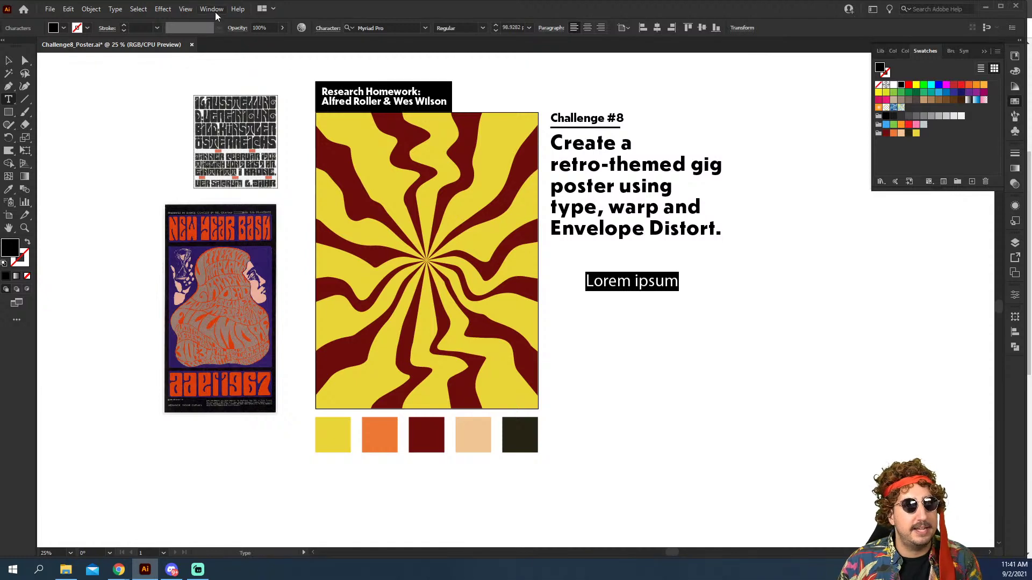
key(ctrl+t)
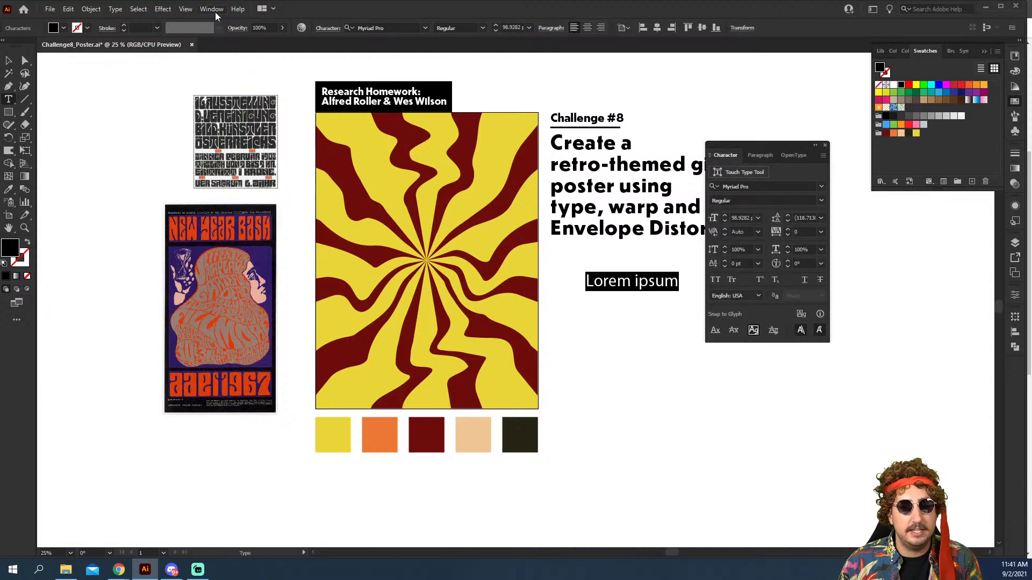
click(821, 187)
key(alt+Tab)
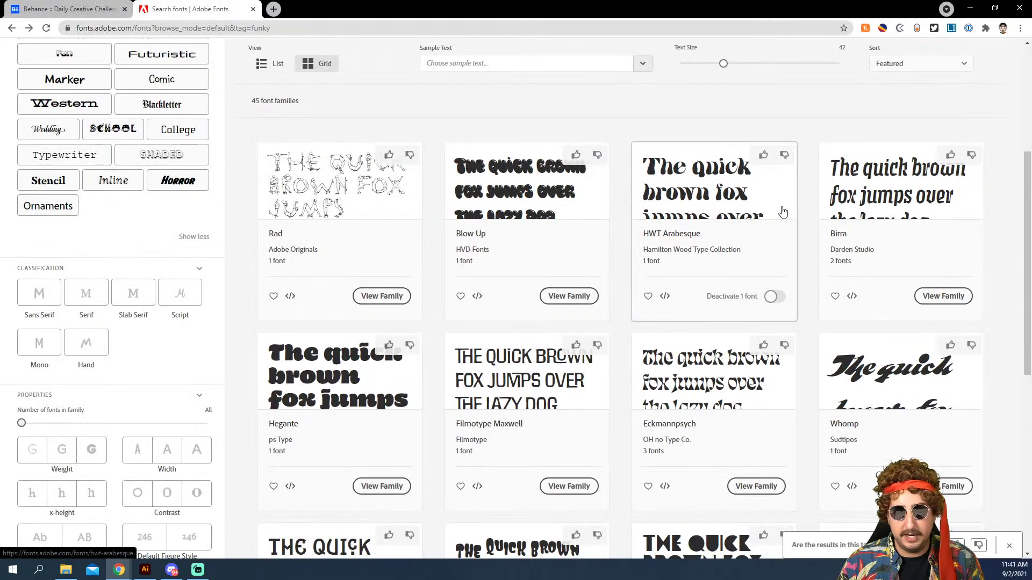
key(alt+Tab)
text(e)
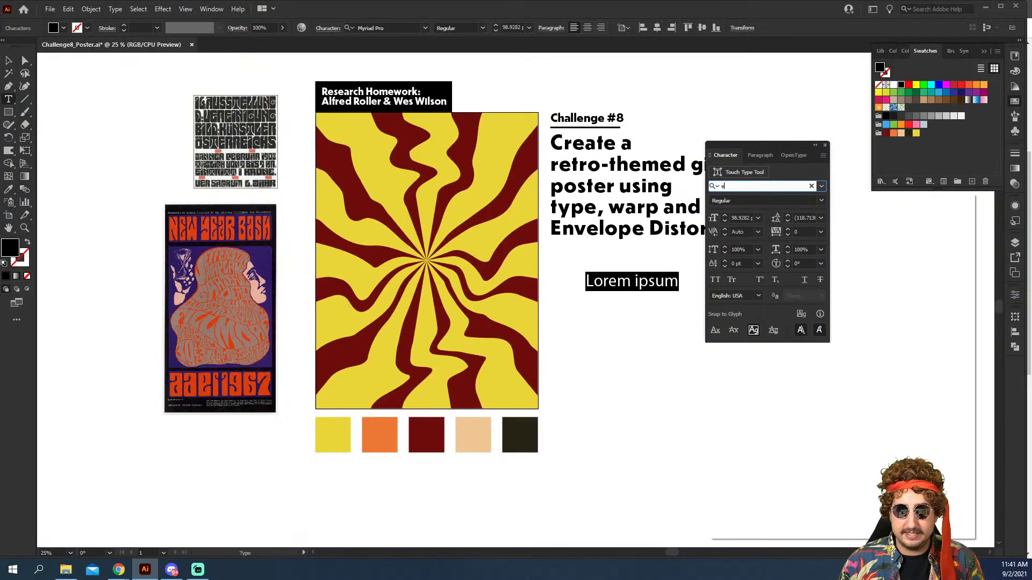
text(ck)
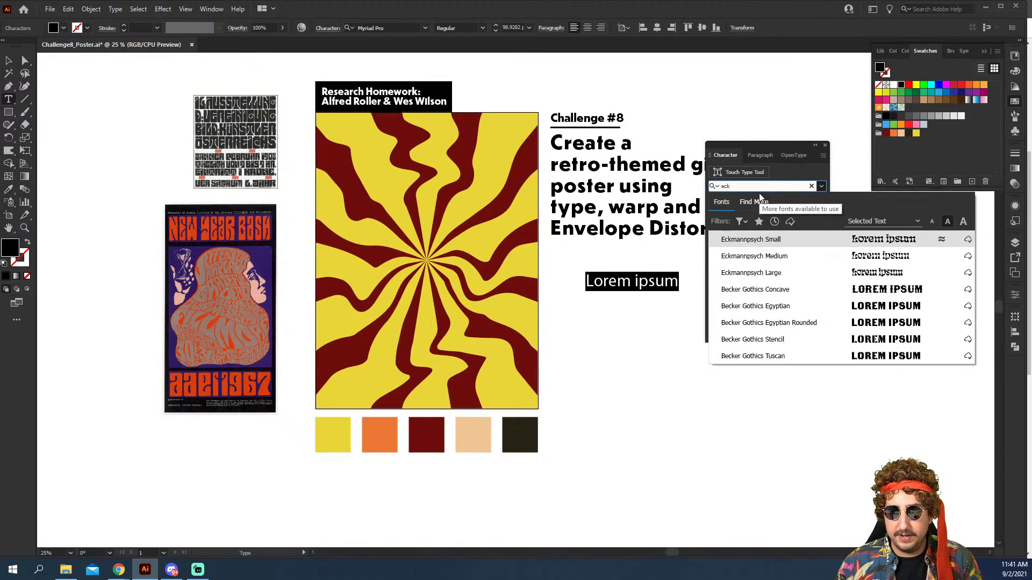
click(771, 277)
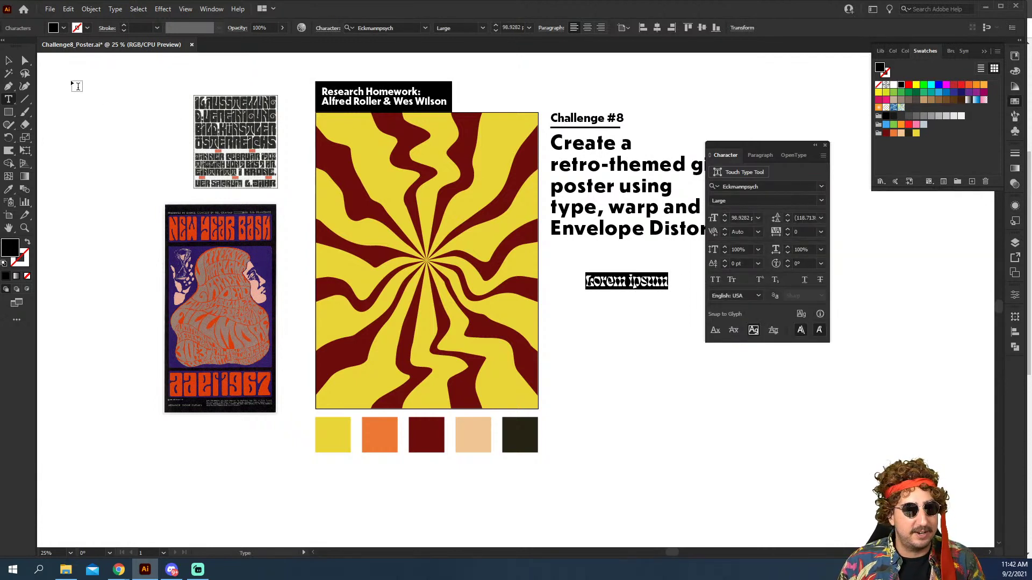
Step: Scale the placeholder text up to about 242 pt and move it onto the upper part of the poster
click(8, 61)
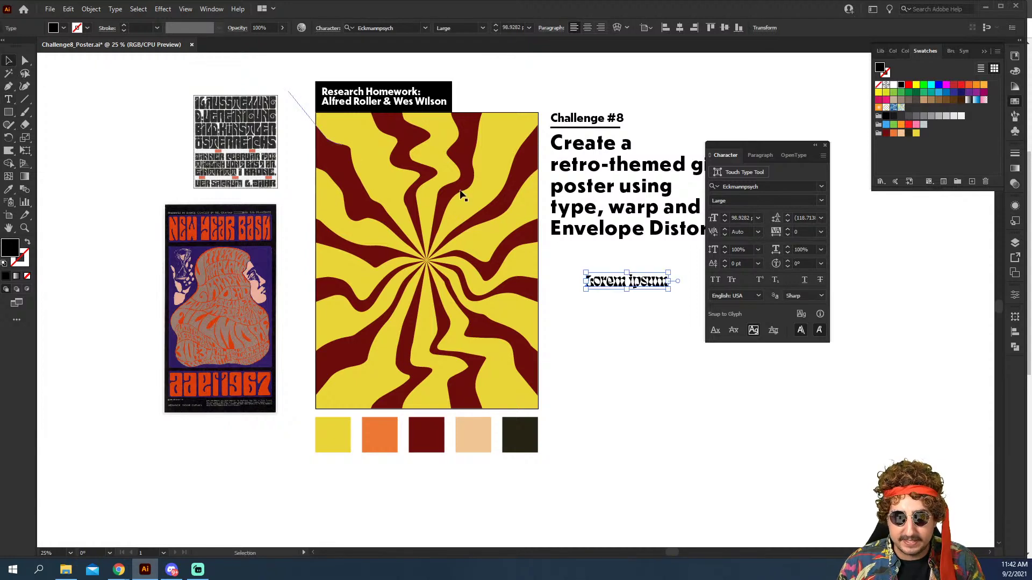
drag(668, 273, 725, 220)
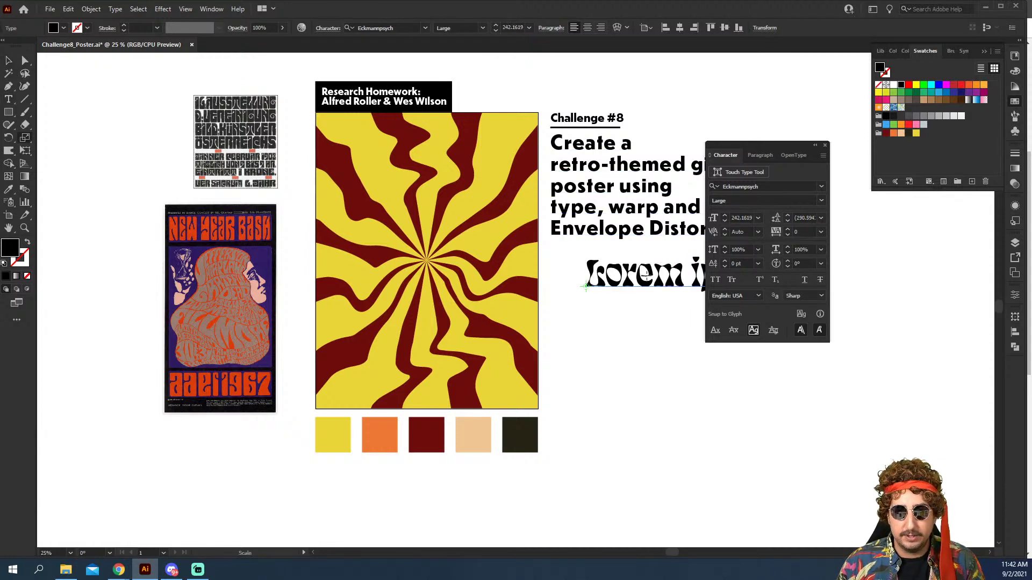
drag(698, 279, 461, 238)
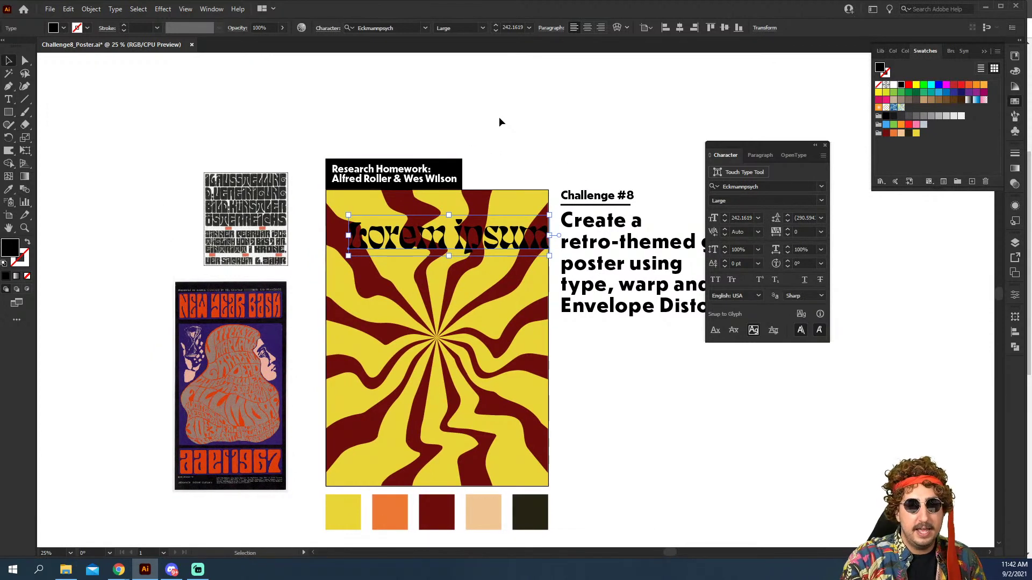
Step: Centre-align the placeholder text, fill it with white sampled from the canvas and centre it horizontally on the poster
click(587, 30)
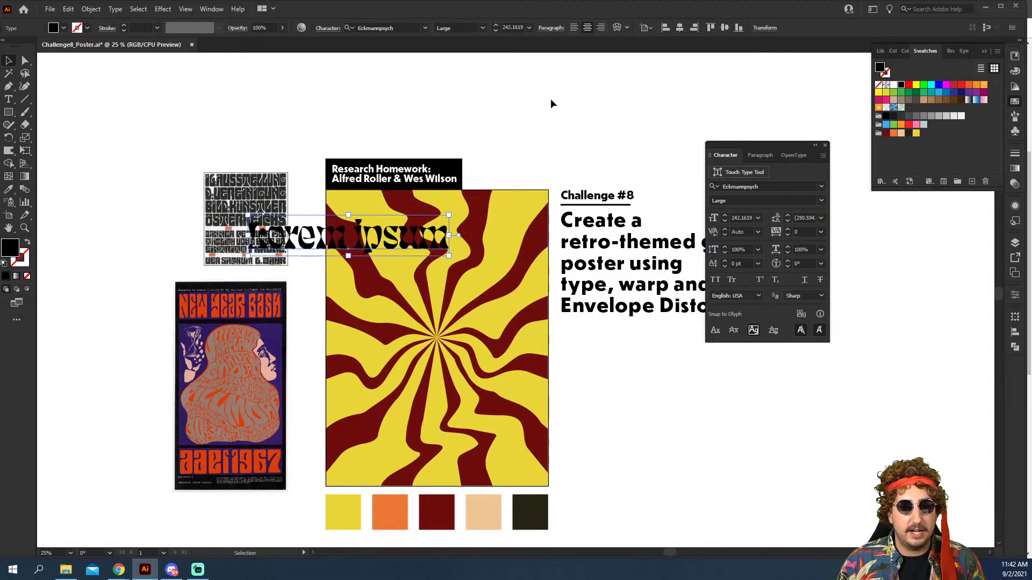
click(530, 137)
click(420, 234)
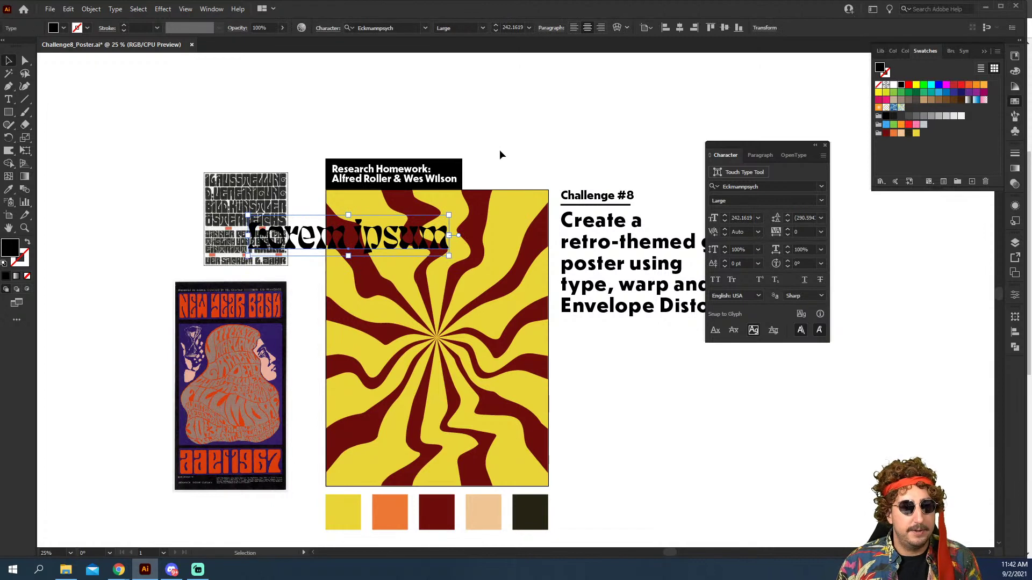
key(i)
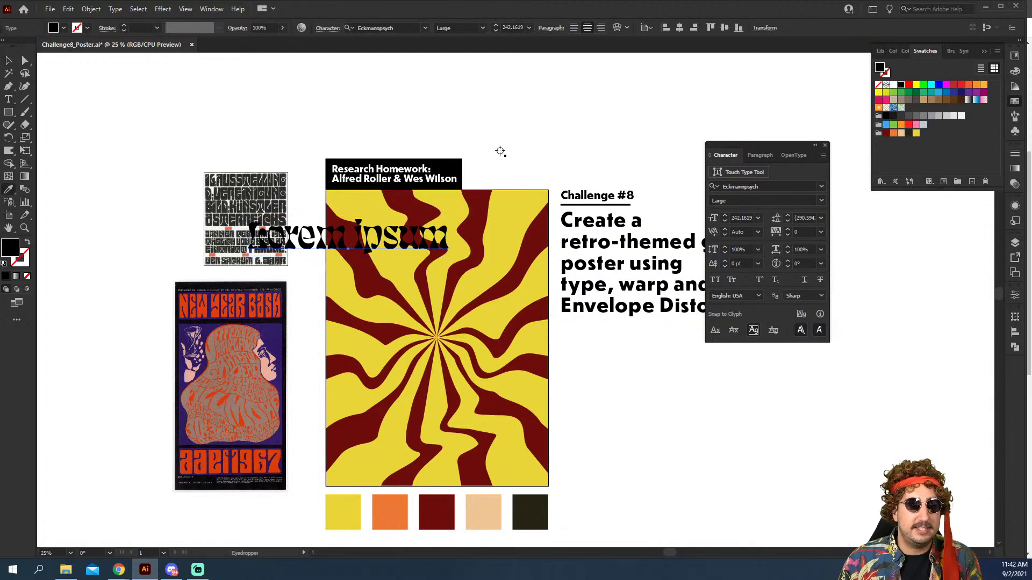
click(529, 126)
click(679, 28)
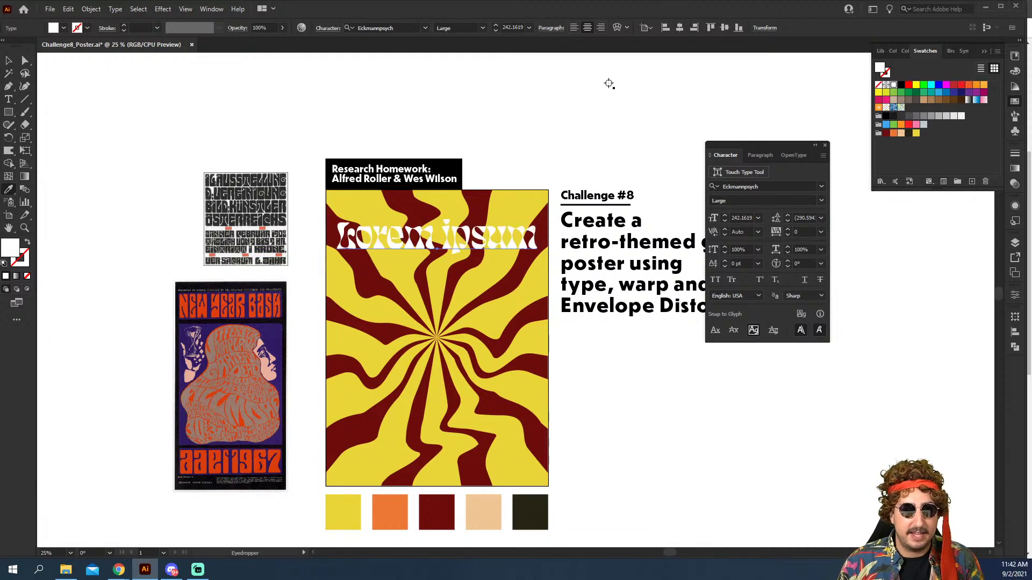
Step: Replace the placeholder text on the poster with the title ADOBE STOCK and deselect it
key(v)
click(534, 156)
key(z)
click(516, 254)
drag(513, 291, 509, 197)
click(506, 197)
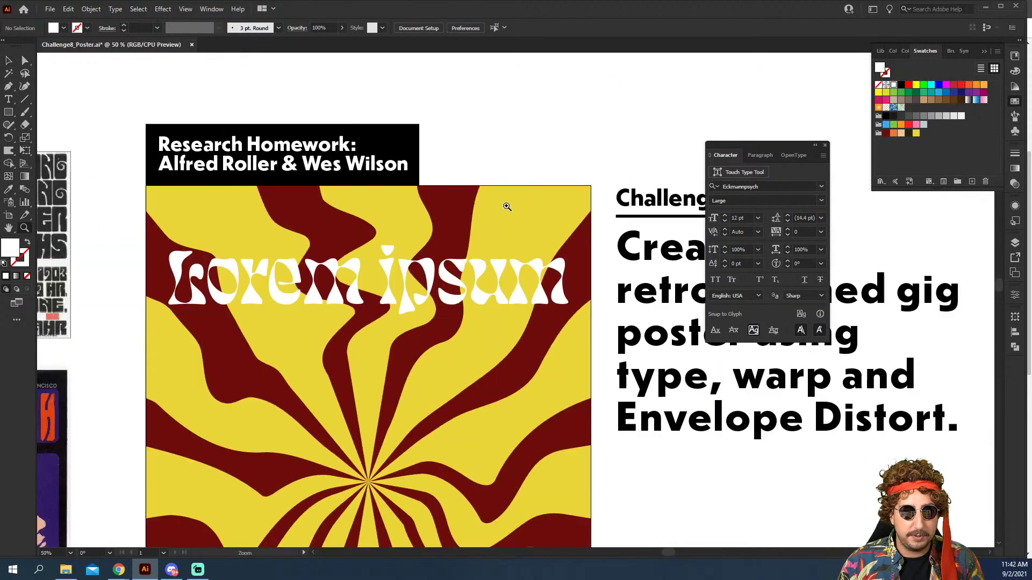
key(t)
click(440, 273)
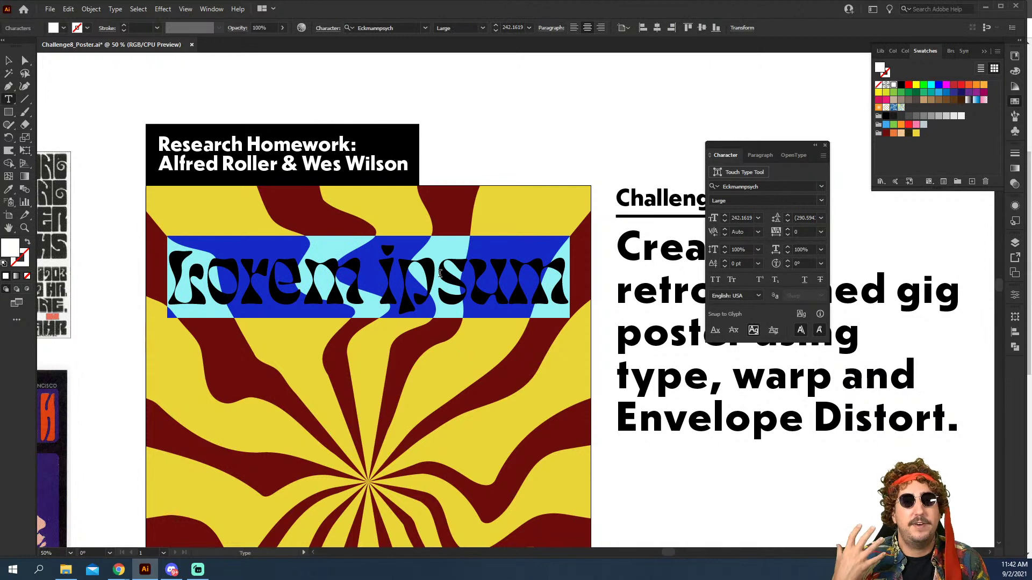
text(ADOB)
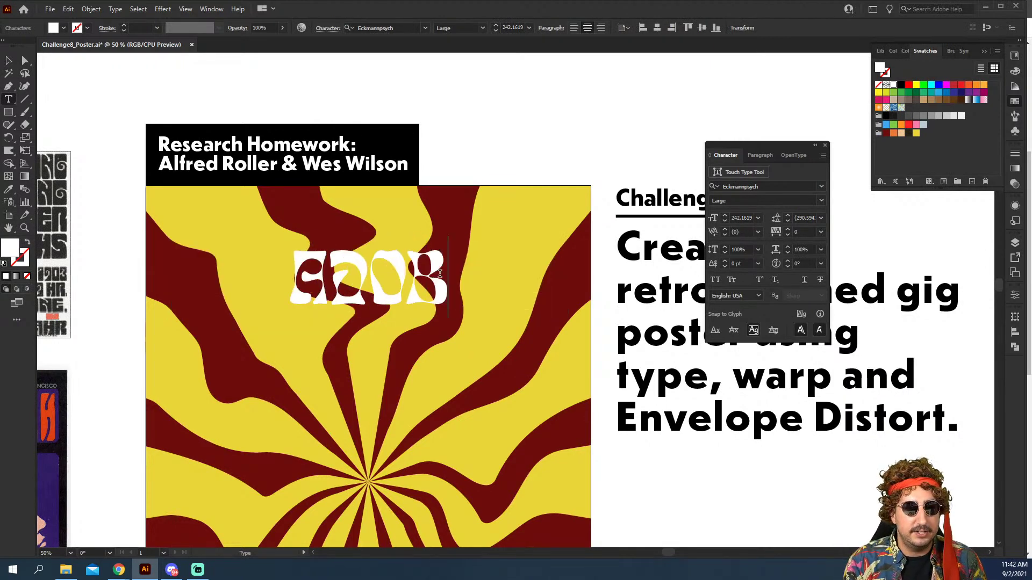
text(E STOCK)
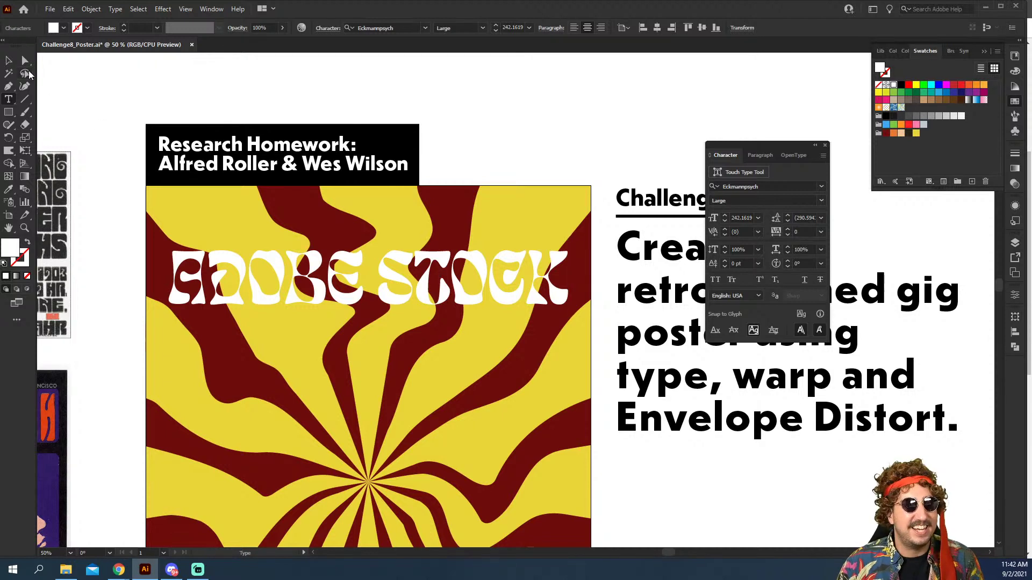
click(10, 61)
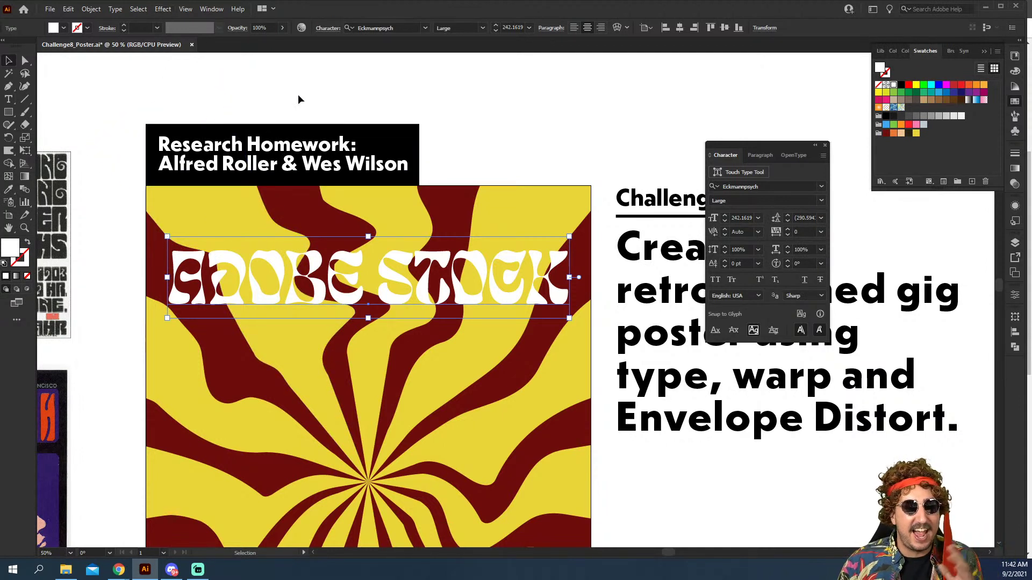
scroll(123, 220, down, 3)
click(102, 224)
Step: Recolour the sunburst's dark red rays with the orange palette swatch and the ADOBE STOCK title with the near-black swatch
key(z)
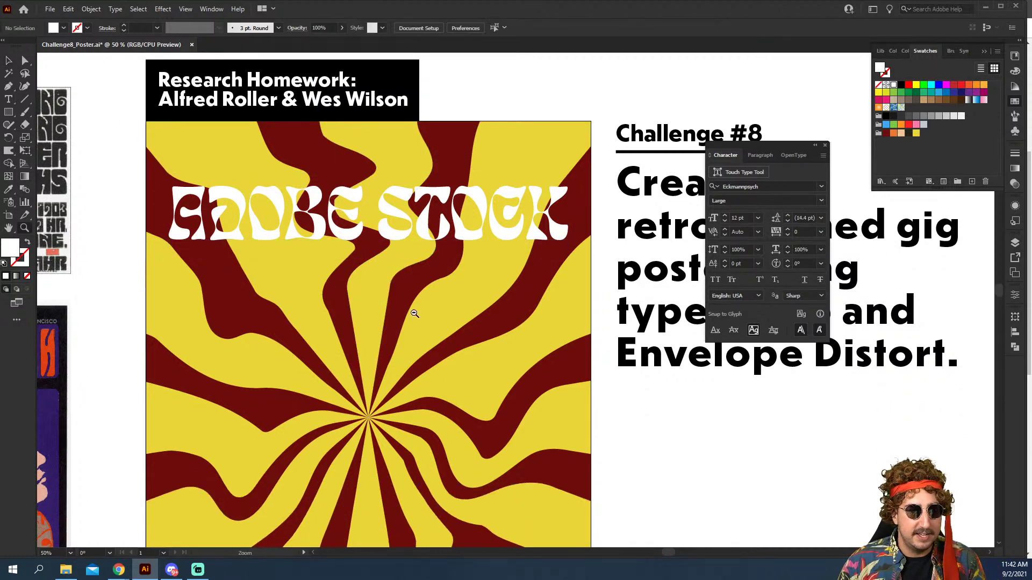
alt+click(414, 314)
alt+click(457, 335)
drag(497, 358, 381, 235)
key(v)
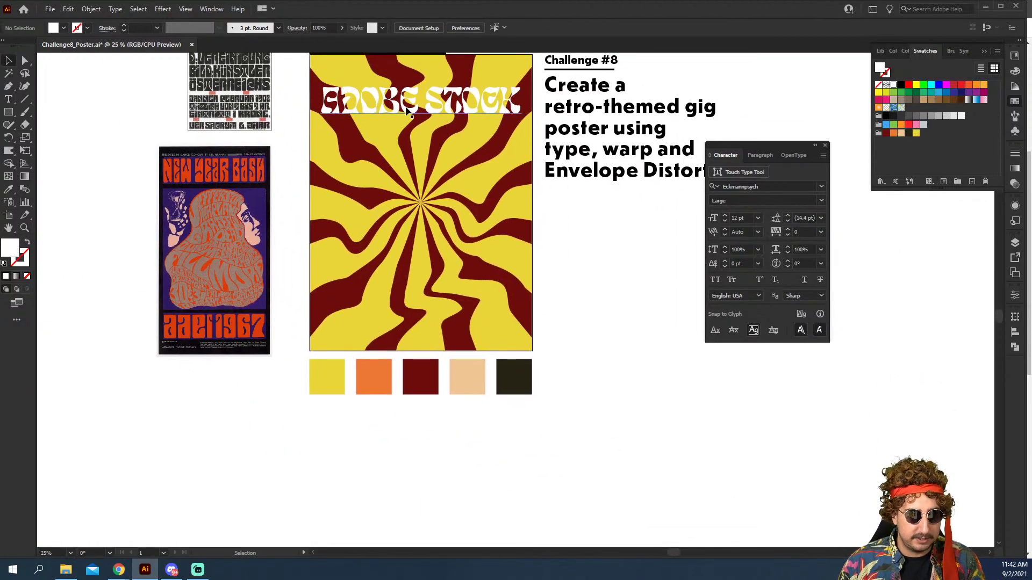
click(406, 111)
key(o)
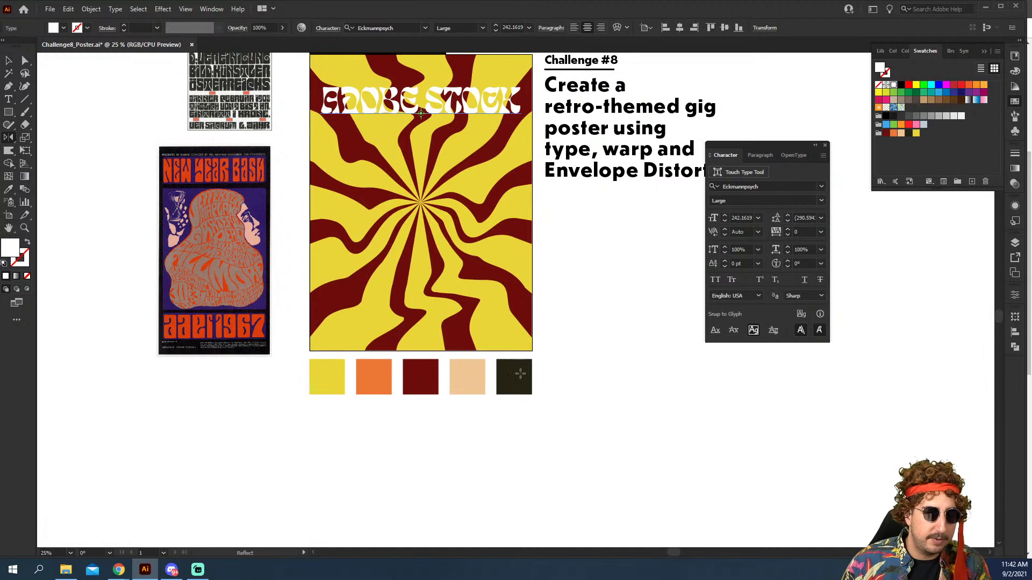
key(a)
click(514, 229)
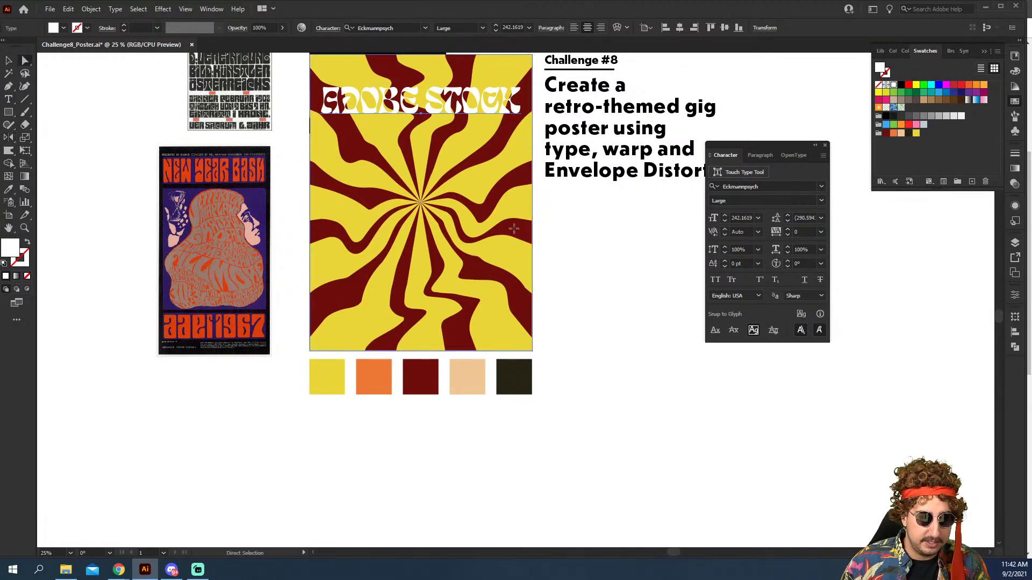
key(i)
click(378, 370)
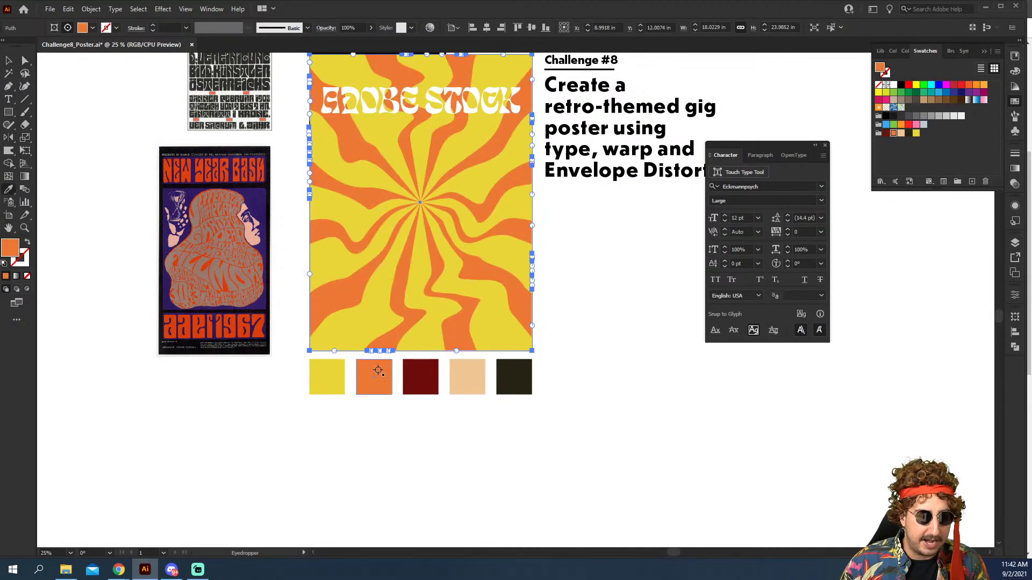
ctrl+click(433, 104)
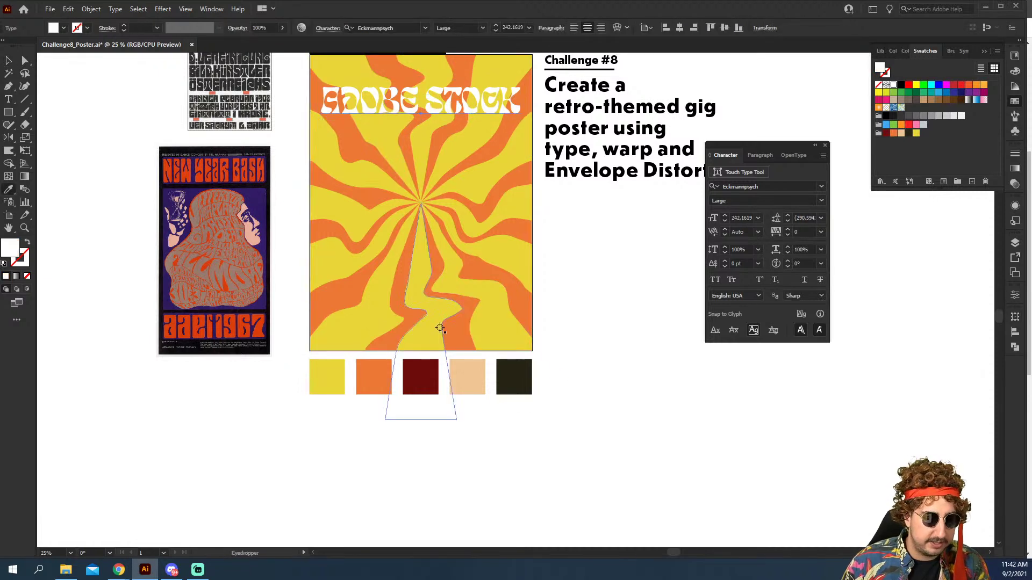
click(513, 376)
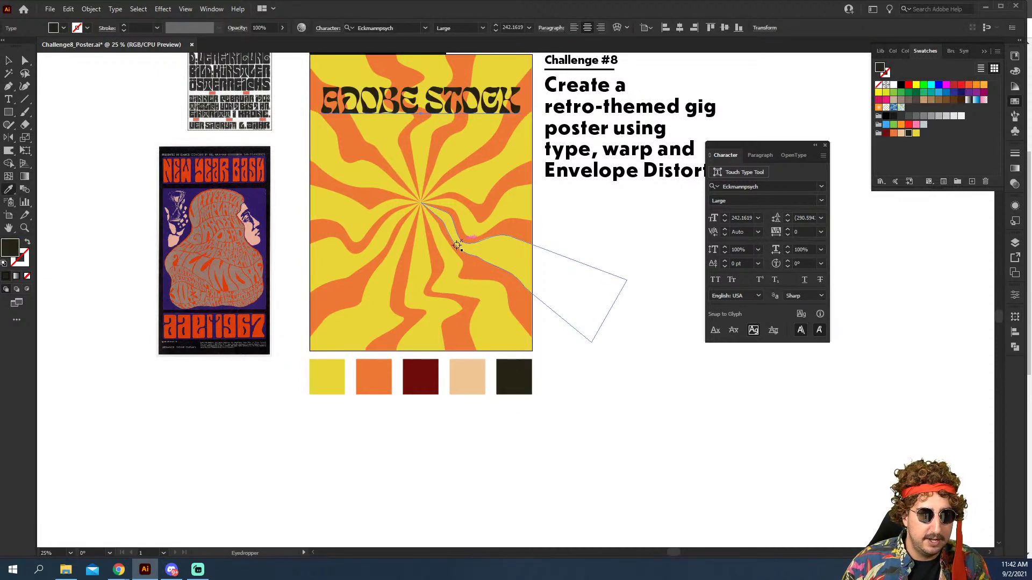
Step: Try recolouring the sunburst's orange rays with the peach palette swatch
ctrl+click(465, 329)
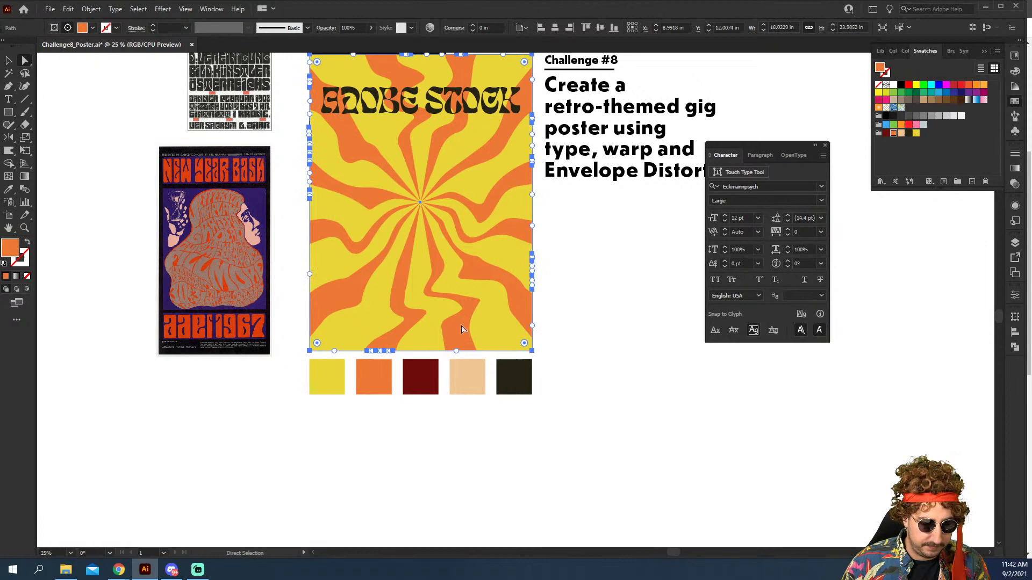
click(462, 381)
key(ctrl+z)
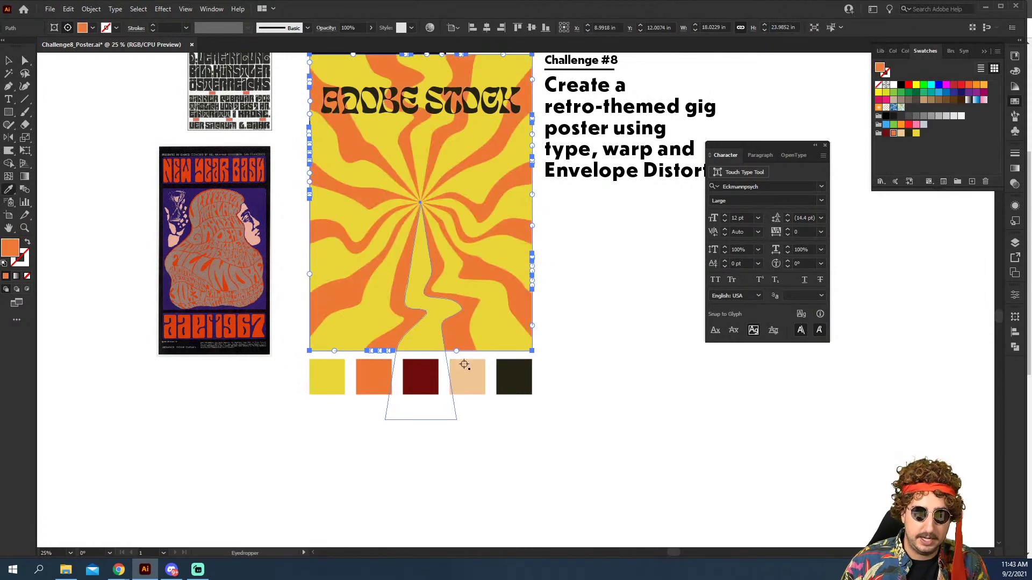
Step: Select the ADOBE STOCK title at the top of the poster
key(v)
drag(493, 227, 475, 297)
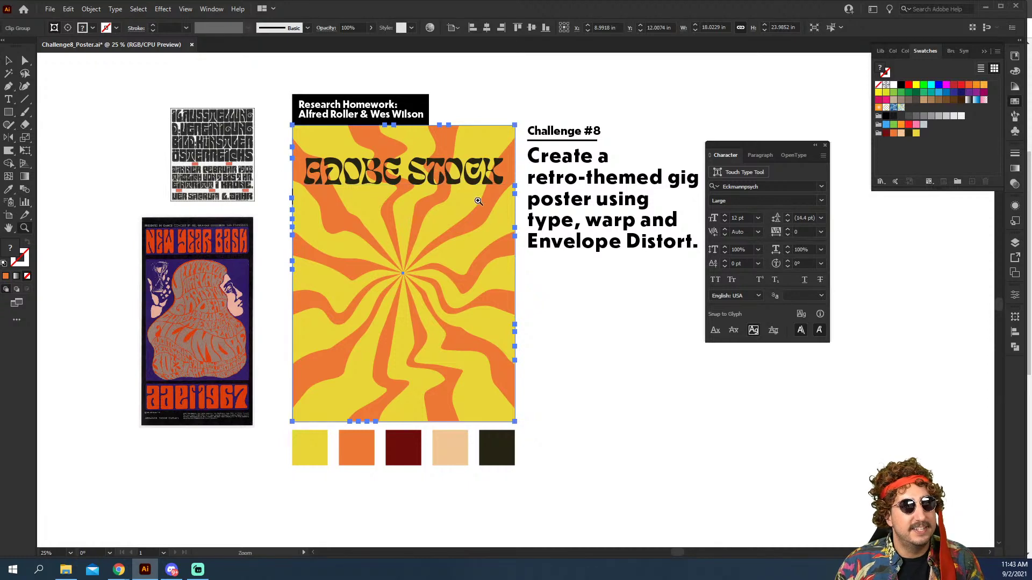
key(ctrl+equal)
ctrl+click(430, 172)
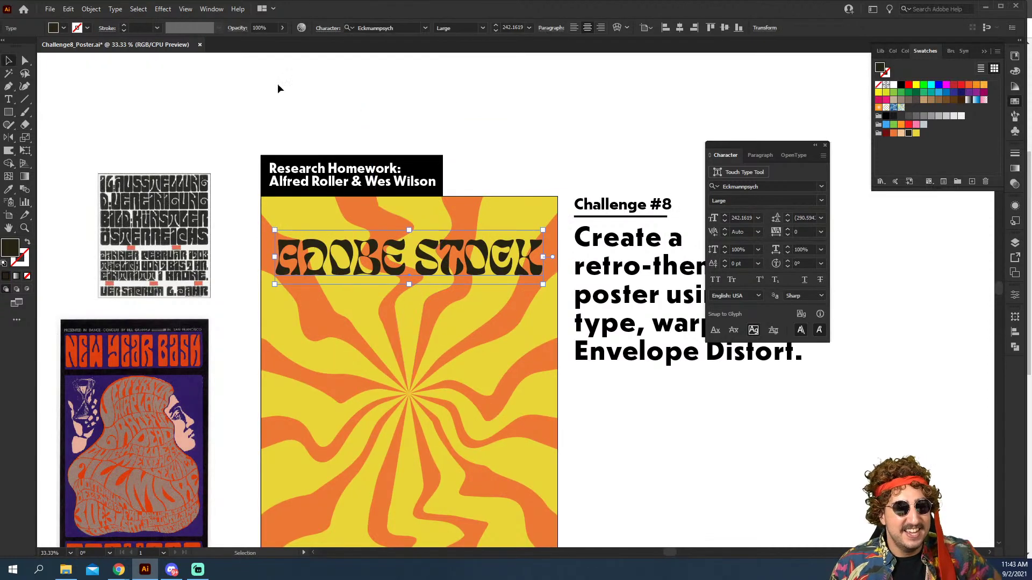
click(163, 10)
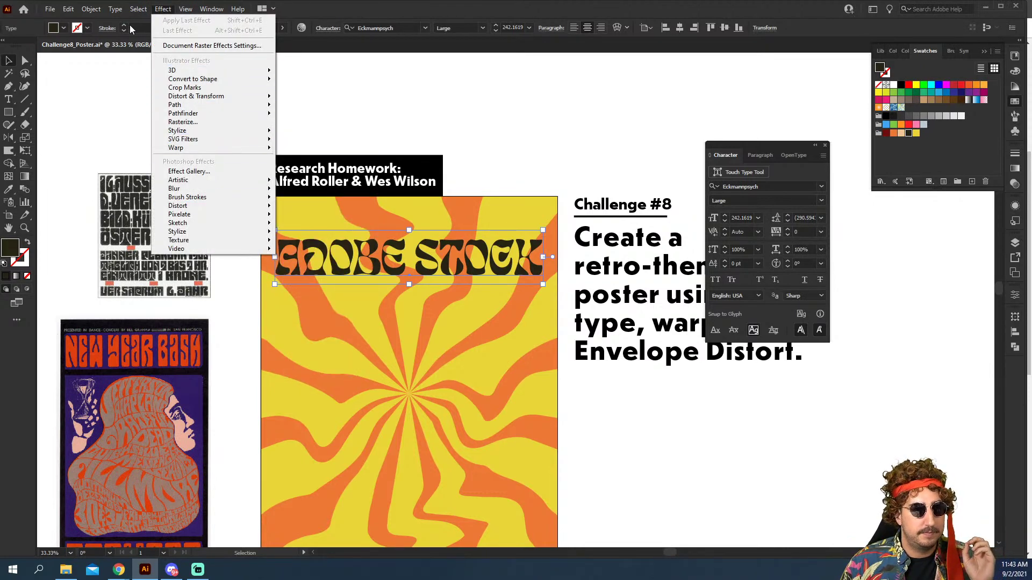
mouse_move(117, 11)
mouse_move(171, 11)
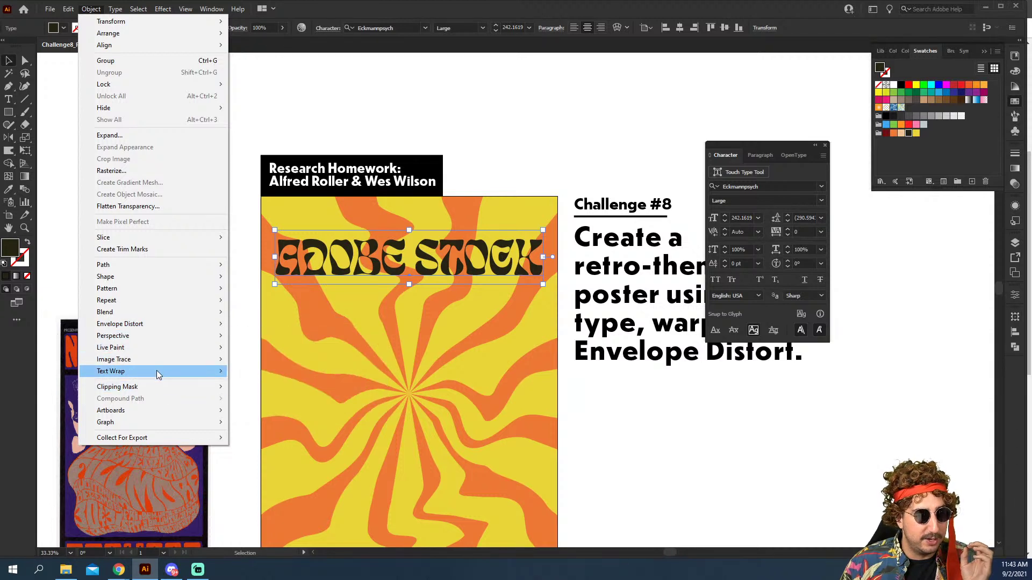
mouse_move(157, 338)
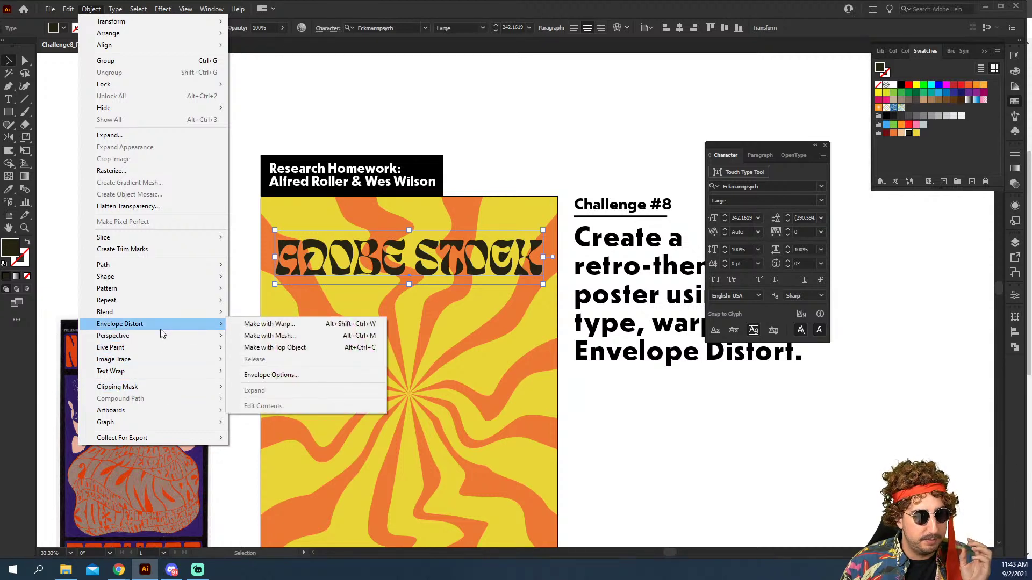
click(257, 326)
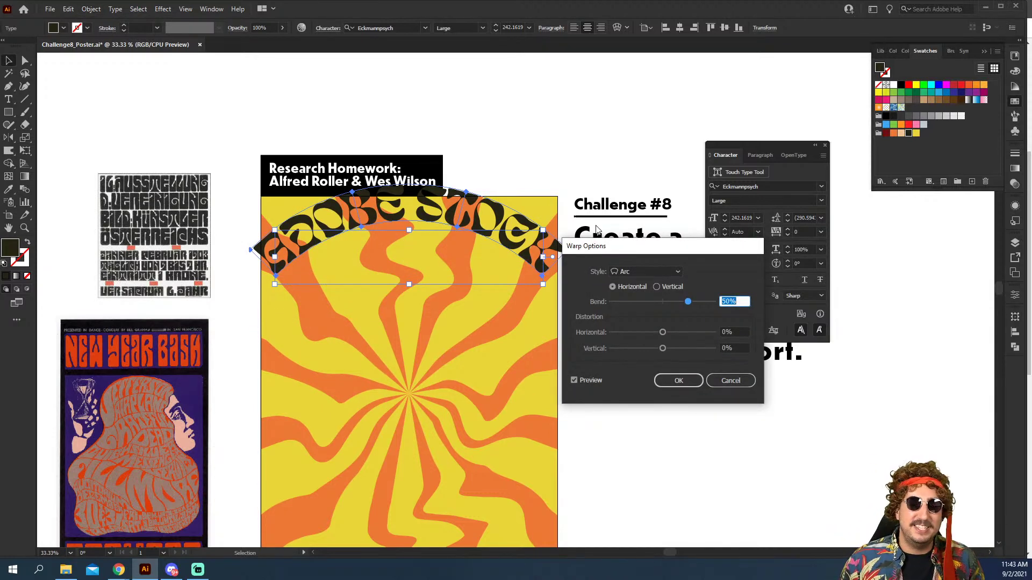
drag(636, 248, 623, 126)
click(702, 257)
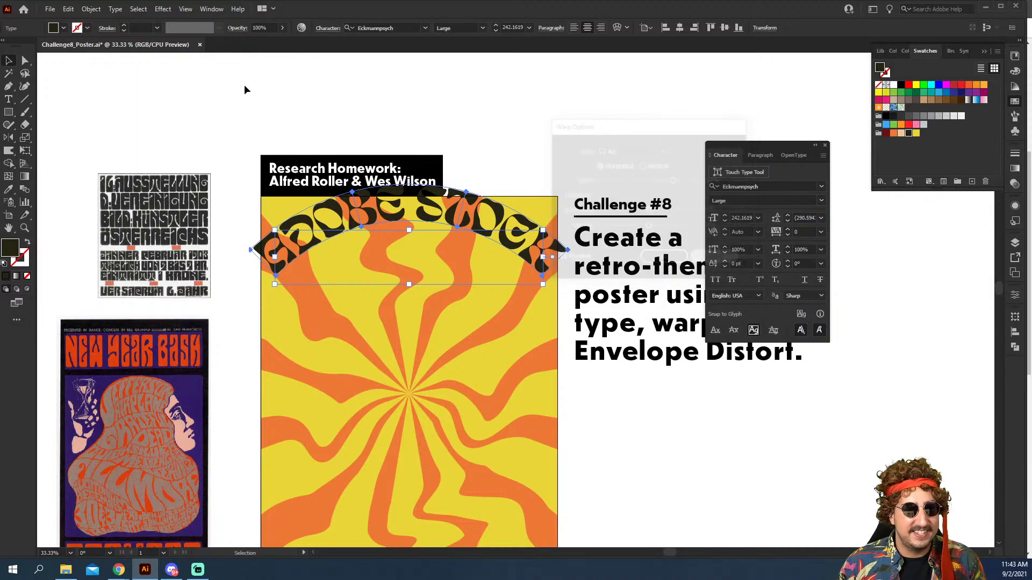
Step: Start an Envelope Distort warp on the ADOBE STOCK title and preview the Arc Lower style
click(90, 9)
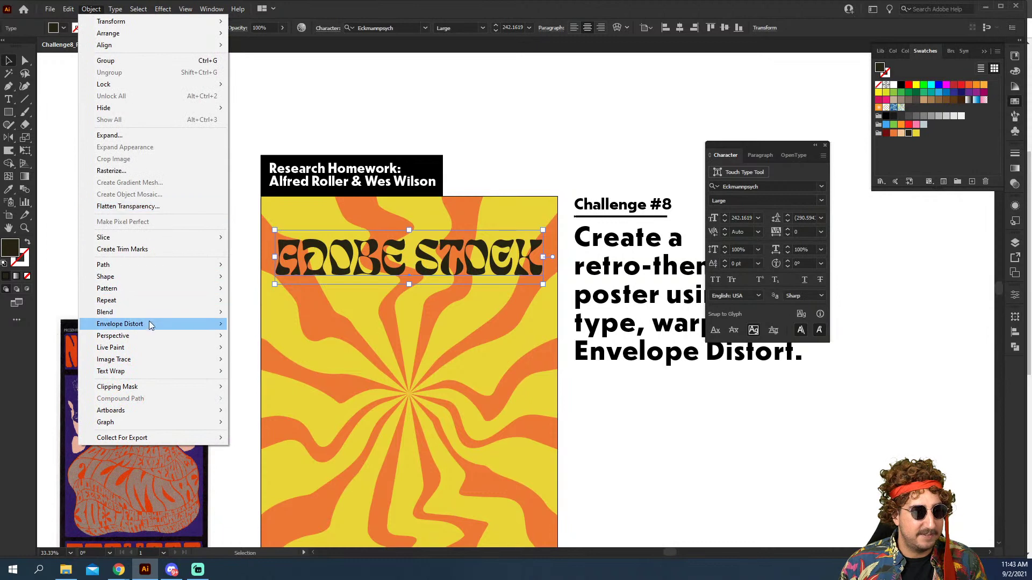
mouse_move(147, 324)
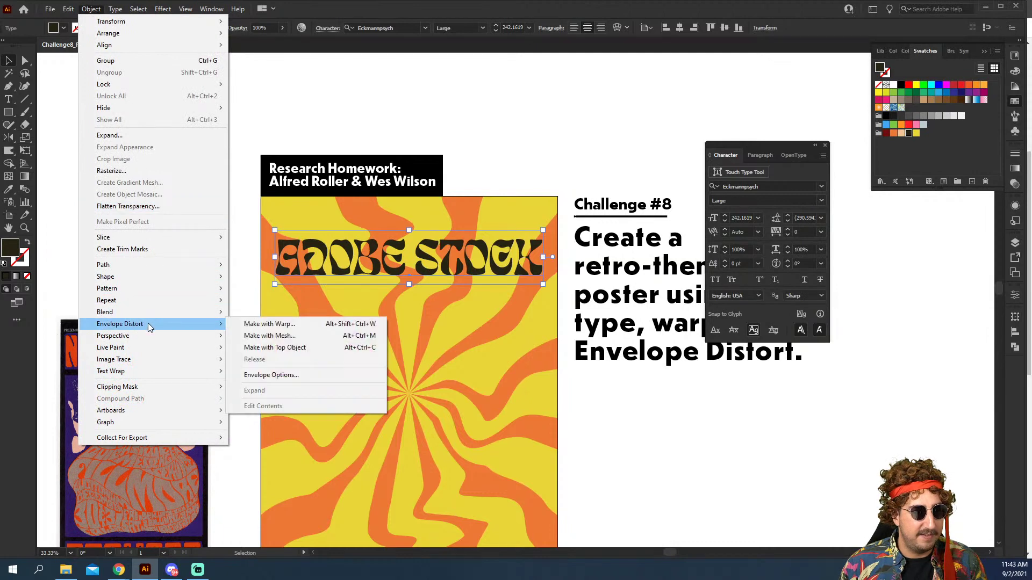
click(269, 325)
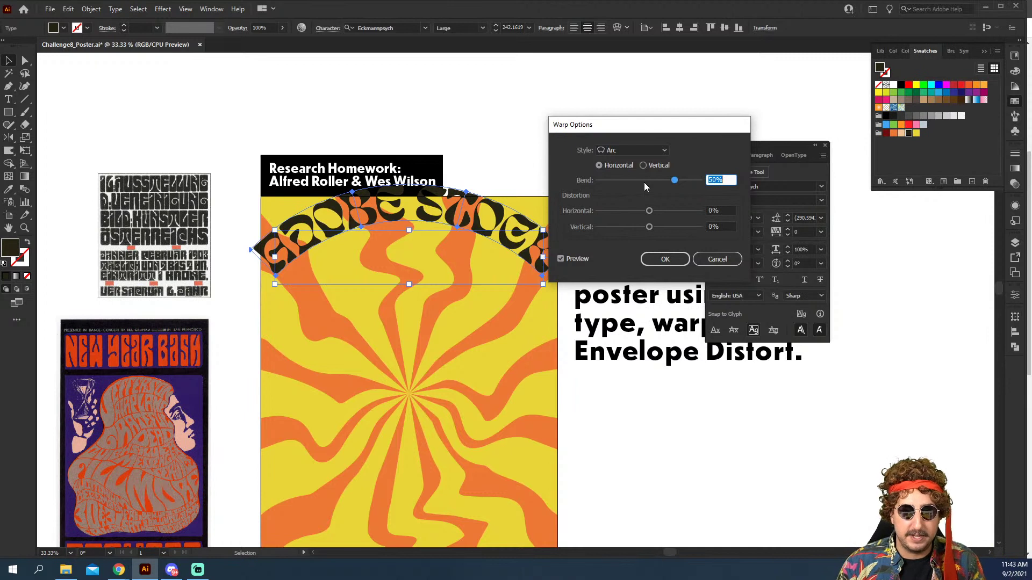
click(630, 149)
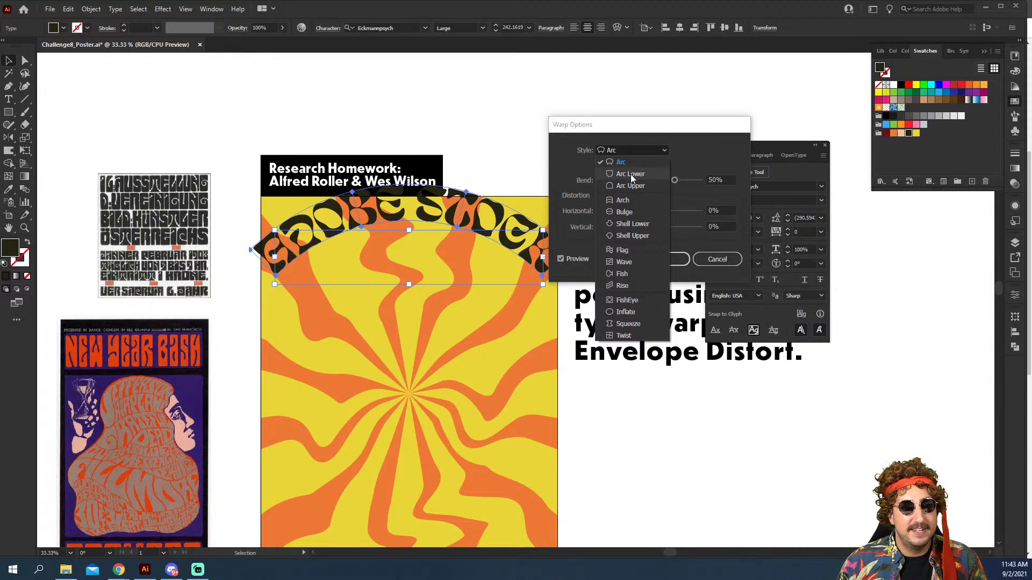
click(630, 174)
Step: Preview the Arc Upper, Arch and Bulge warp styles on the title
click(621, 150)
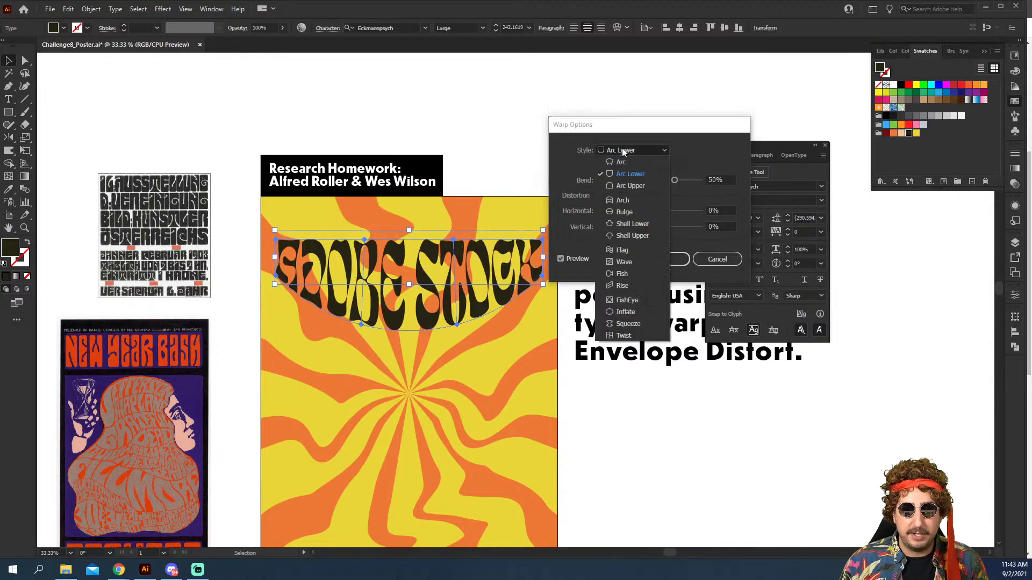
click(623, 185)
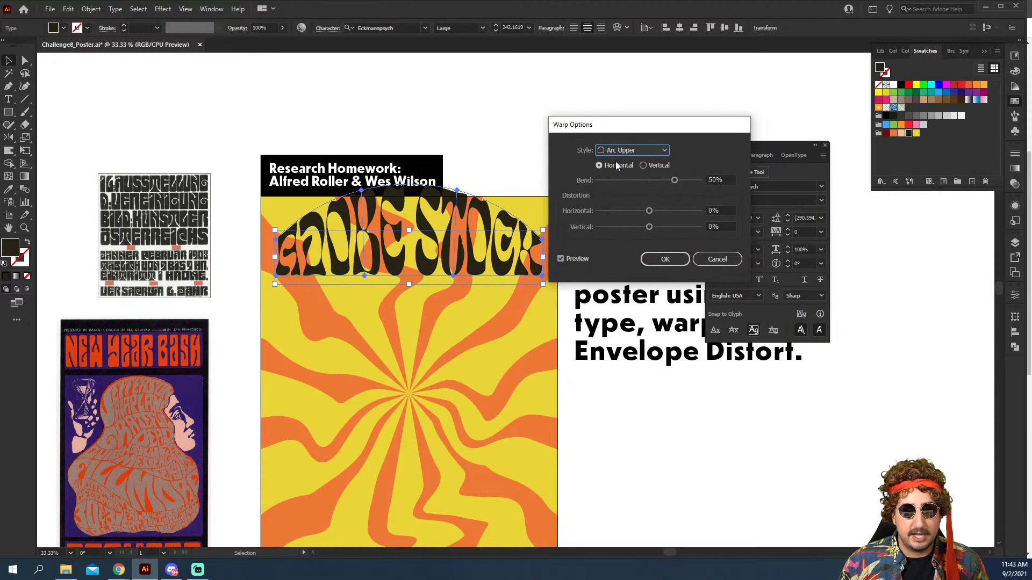
click(626, 151)
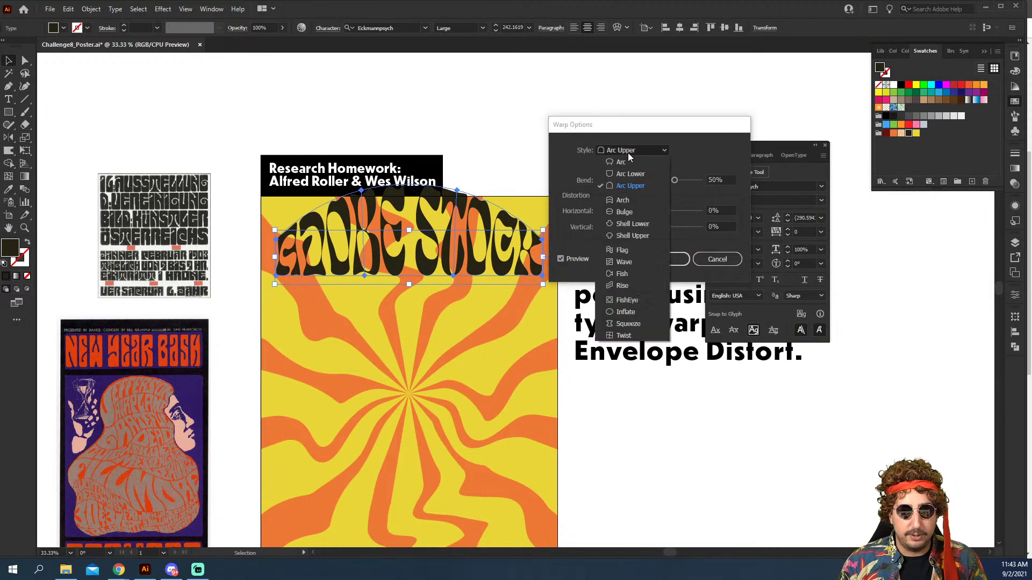
click(625, 201)
click(628, 150)
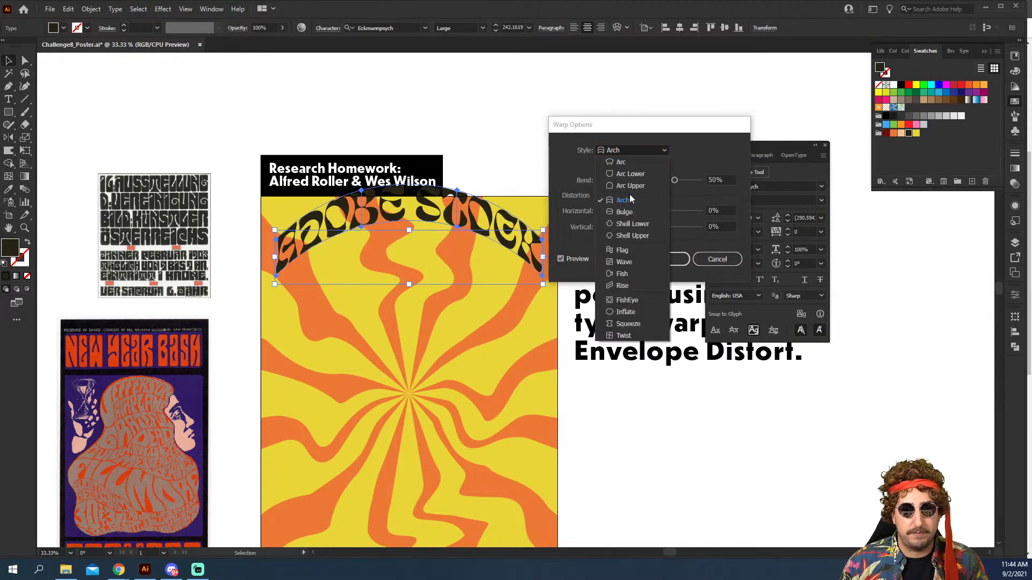
click(631, 214)
Step: Preview the Shell Lower, Shell Upper and Flag warp styles on the title
click(634, 151)
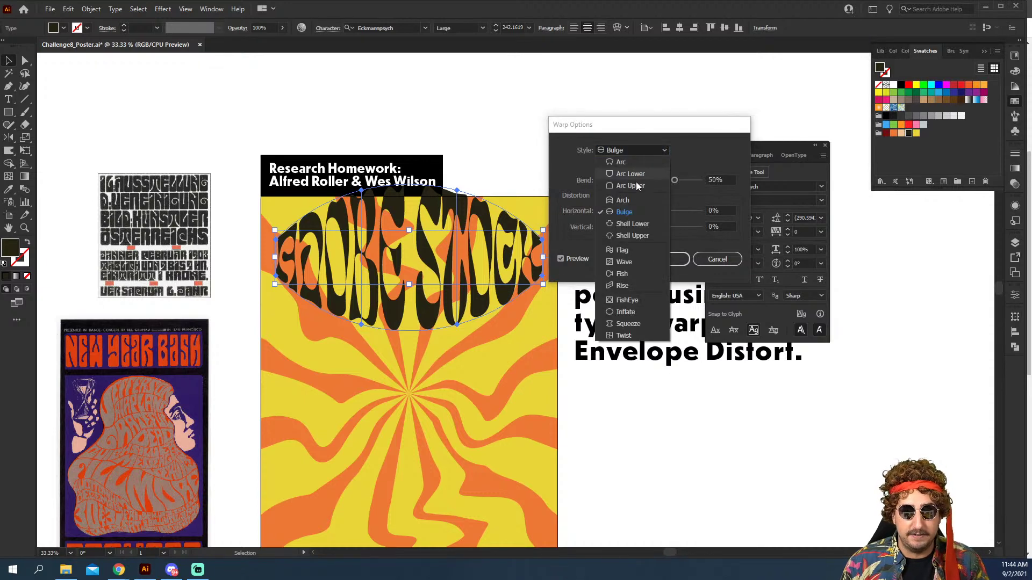
click(637, 224)
click(633, 150)
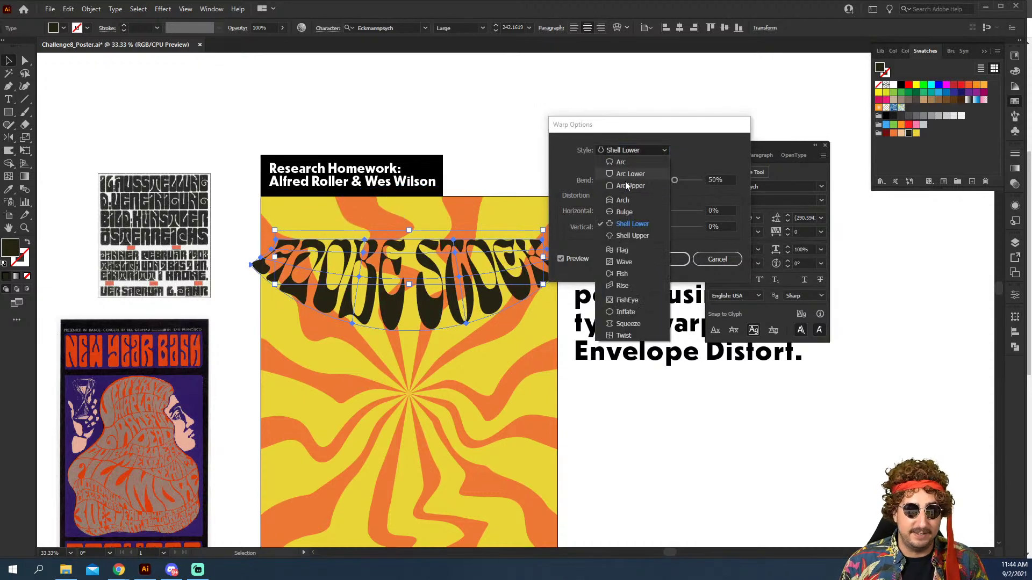
click(630, 232)
click(627, 151)
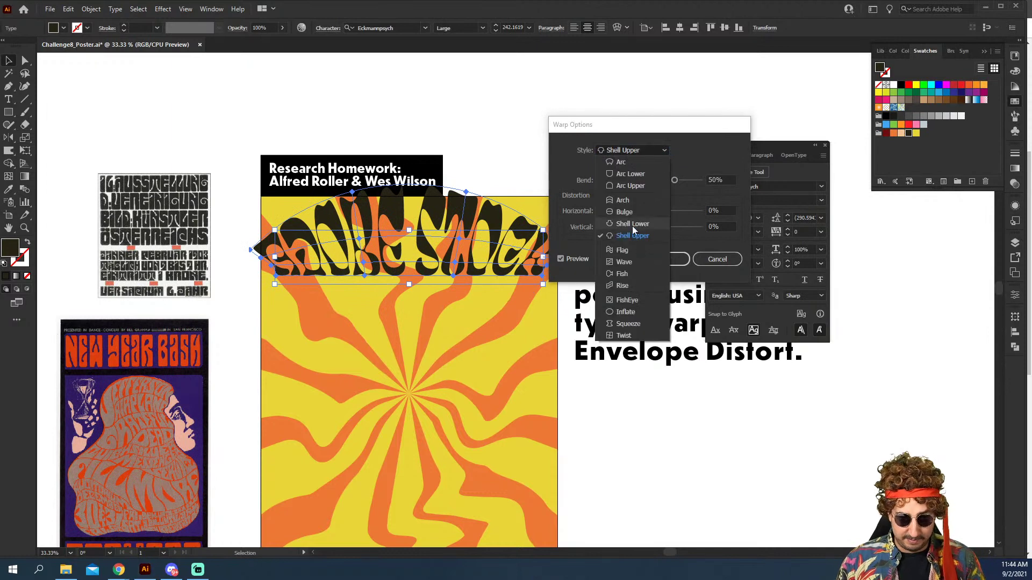
click(631, 245)
Step: Apply the Arc Lower warp with a 50% horizontal bend, then move the title slightly up the poster and deselect it
click(628, 150)
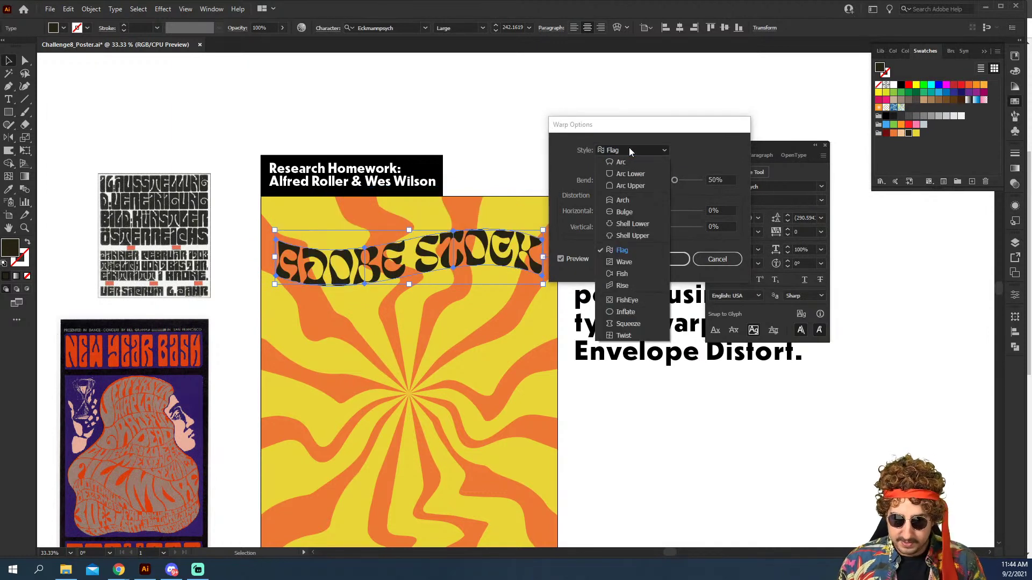
click(631, 188)
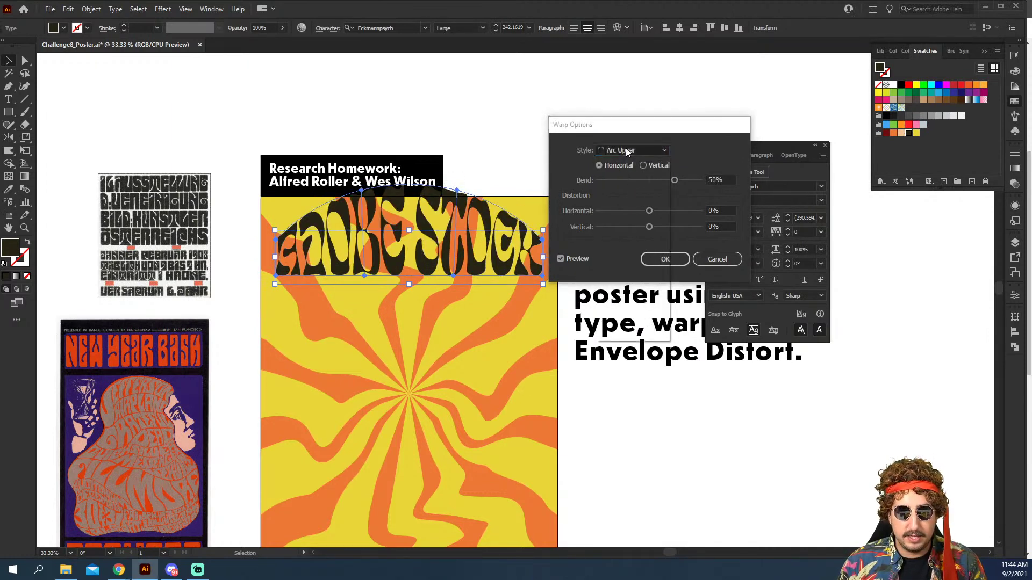
click(625, 148)
click(627, 176)
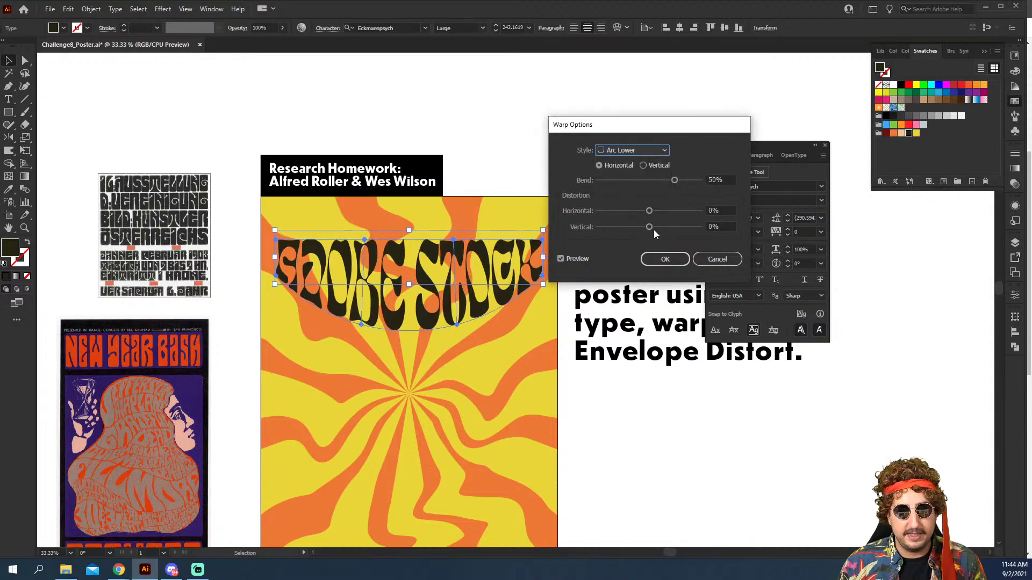
click(665, 259)
drag(511, 275, 588, 177)
click(546, 173)
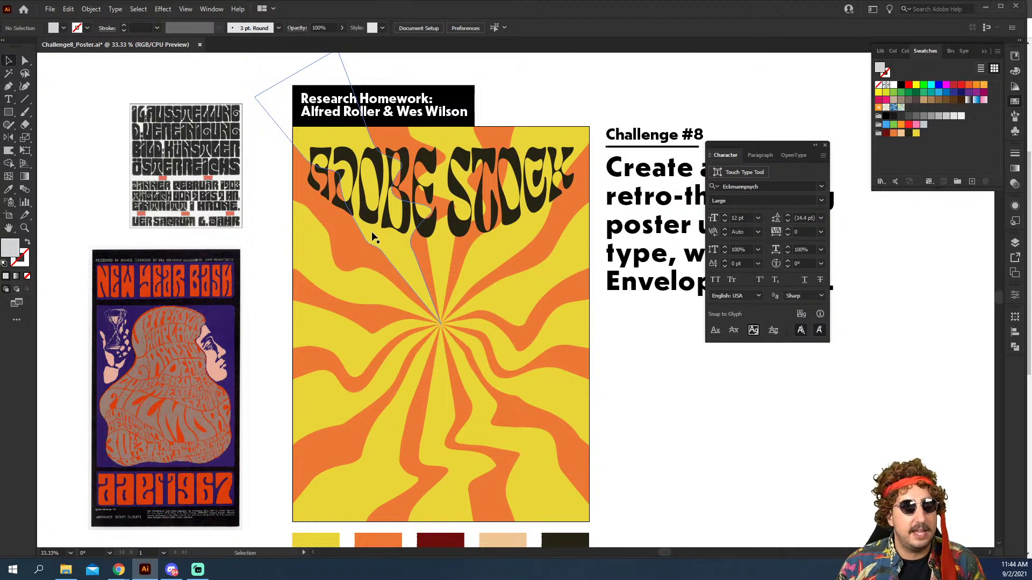
Step: Draw a circle about 7.03 in across on the poster, beneath the first half of the title
key(z)
click(462, 271)
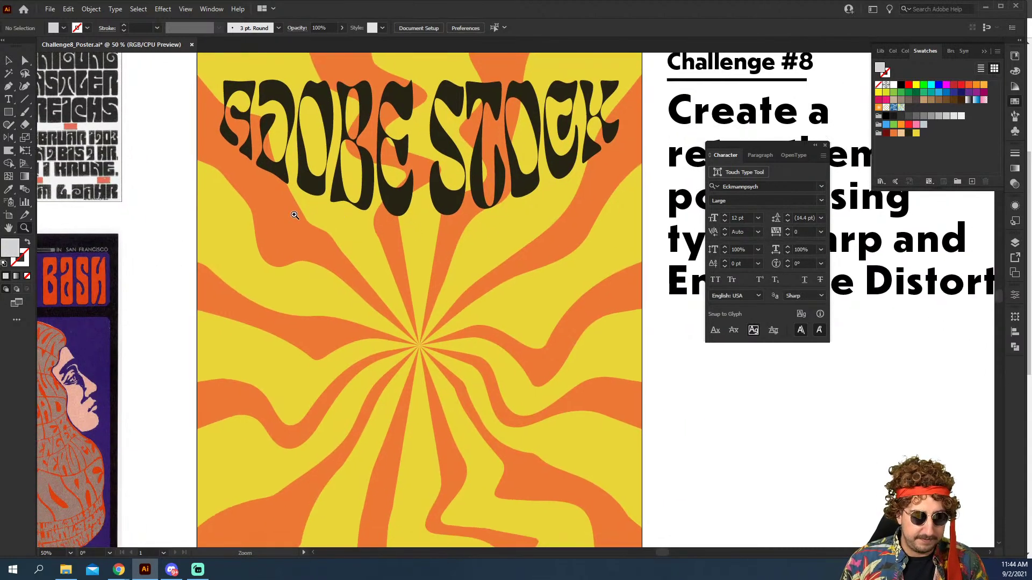
key(l)
drag(313, 253, 412, 322)
Step: Fill the circle with the peach colour sampled from the palette squares below the poster
key(z)
alt+click(478, 352)
alt+click(509, 355)
drag(532, 350, 438, 281)
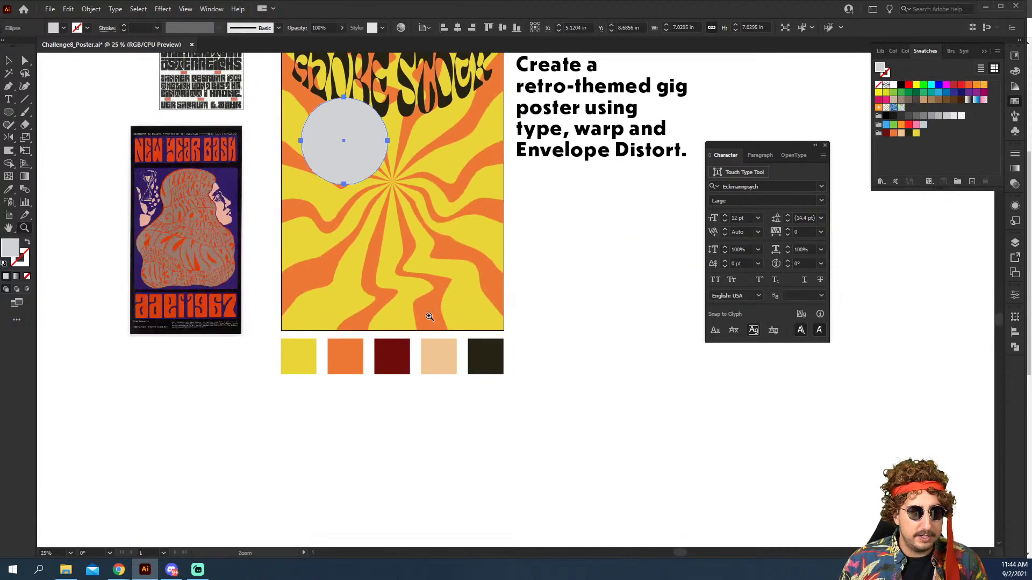
key(i)
click(393, 356)
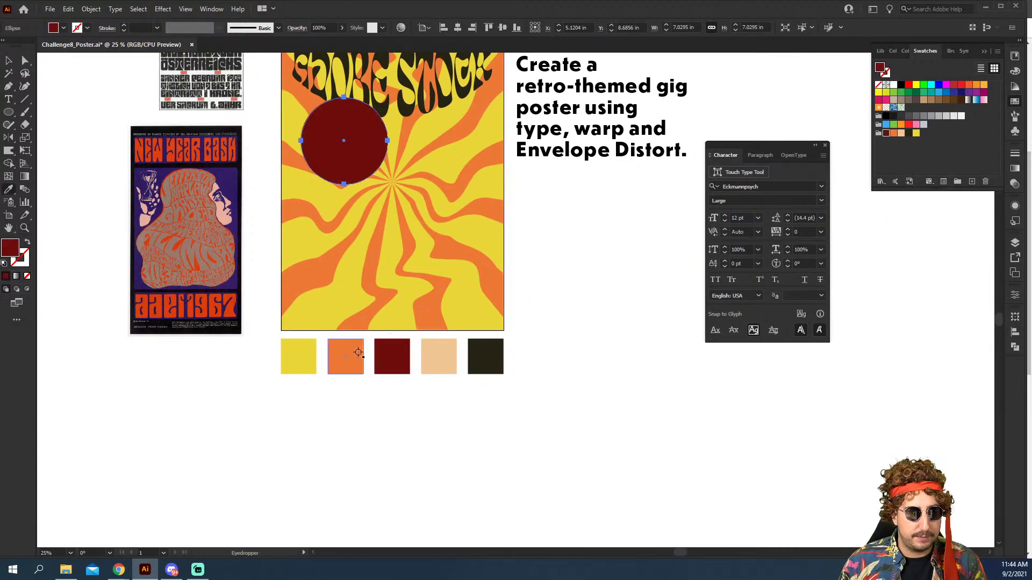
click(438, 355)
Step: Scale the peach circle down to about 4.81 in across, place it under the title's first letters and deselect it
key(z)
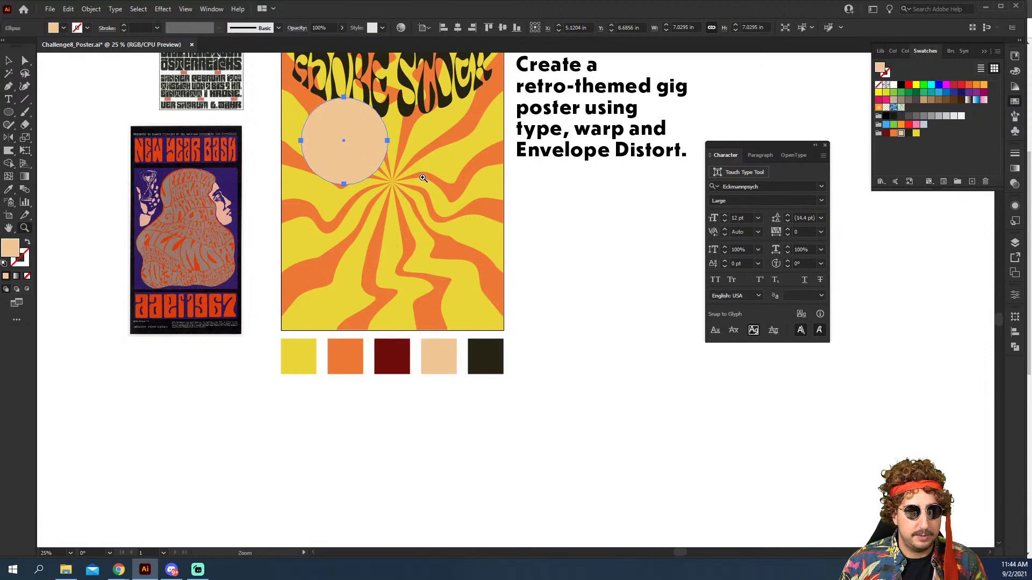
click(433, 180)
click(520, 250)
key(s)
drag(380, 316, 427, 234)
key(v)
drag(311, 293, 298, 272)
click(206, 246)
Step: Add the text FREE beside the poster in Eckmannpsych Large and scale it up to about 217 pt
key(t)
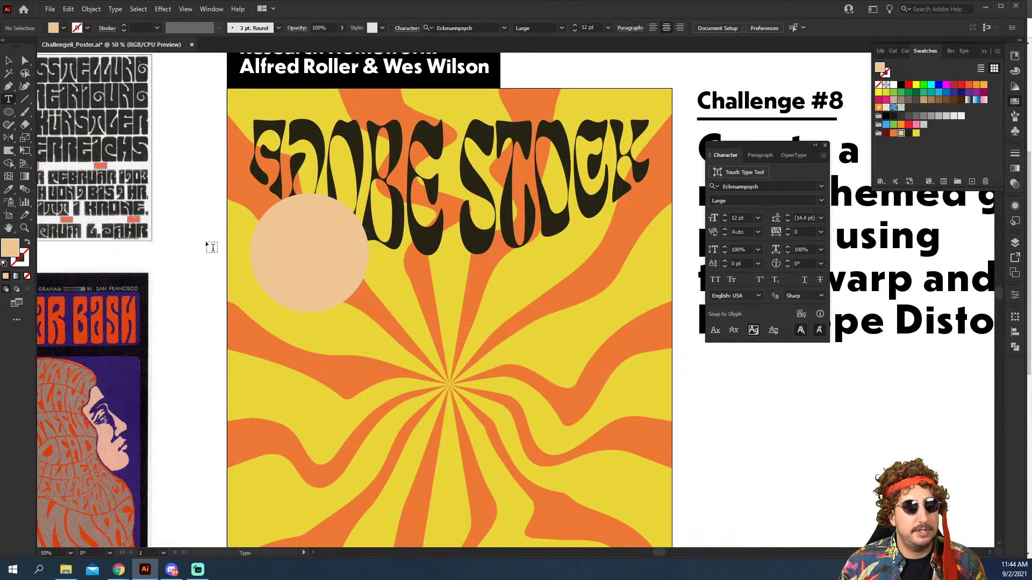
click(206, 241)
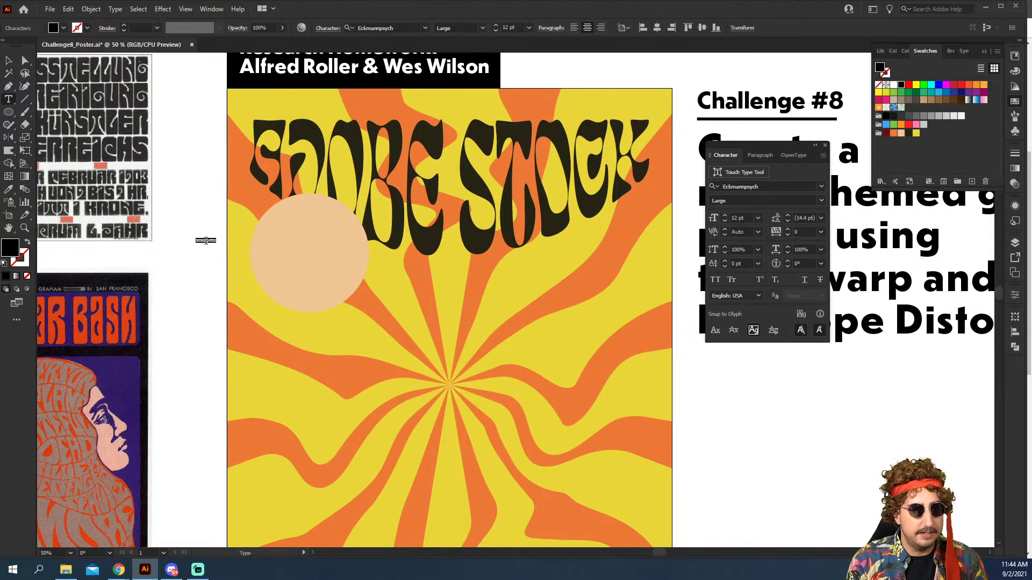
key(BackSpace)
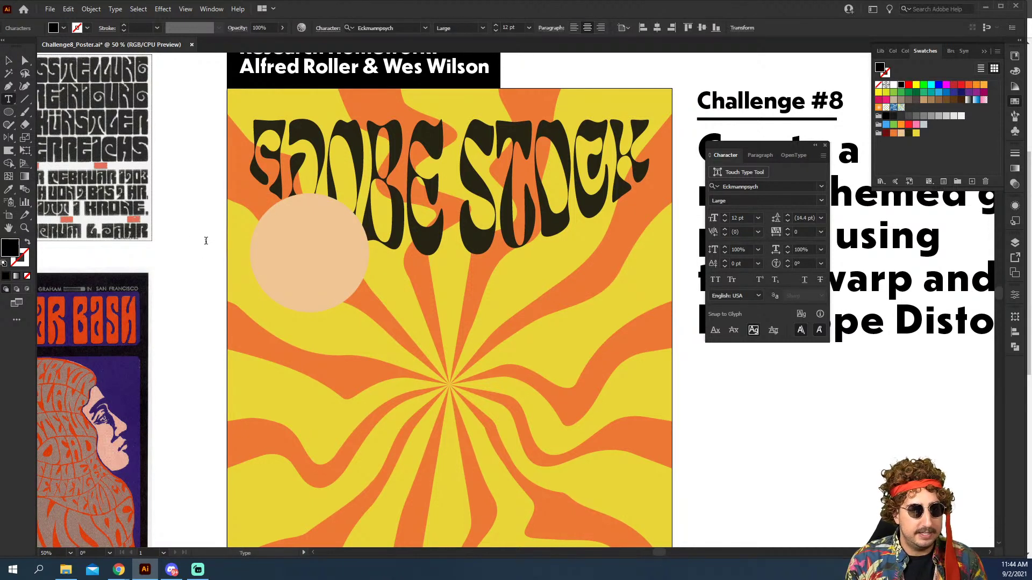
click(8, 60)
key(s)
drag(228, 221, 366, 127)
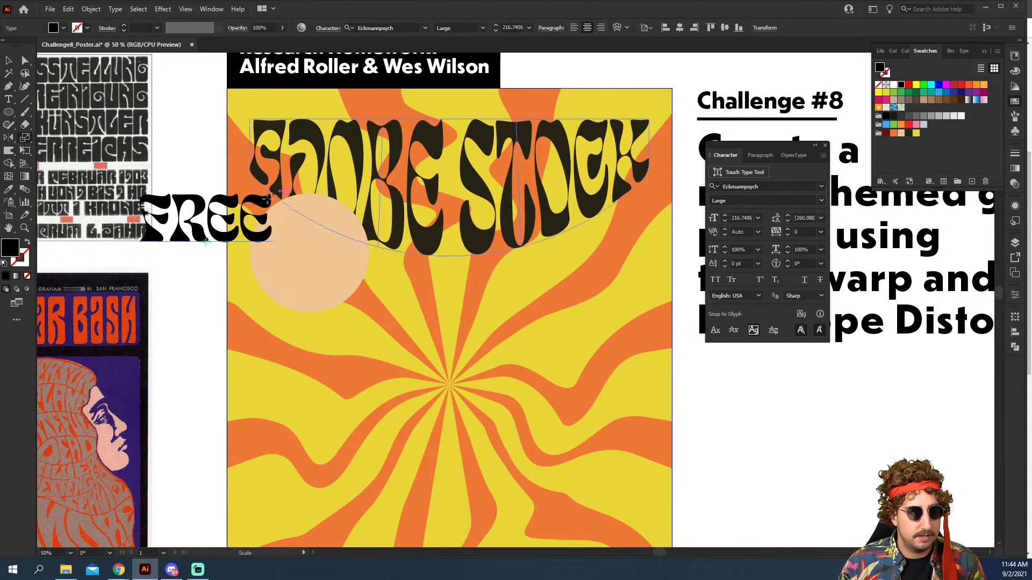
Step: Move the FREE text onto the poster, just below the middle of the ADOBE STOCK title
key(v)
drag(239, 225, 417, 263)
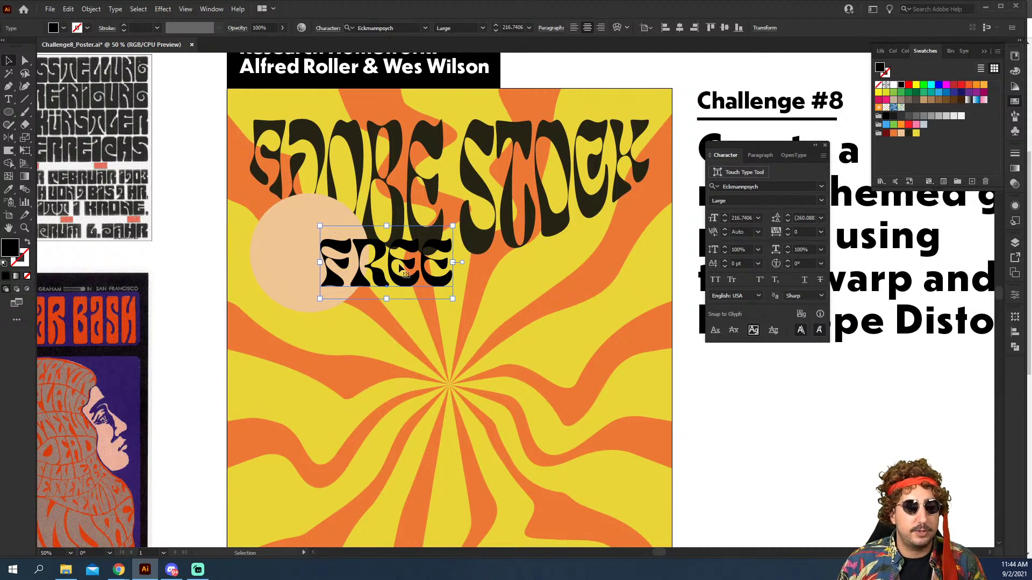
drag(398, 271, 480, 306)
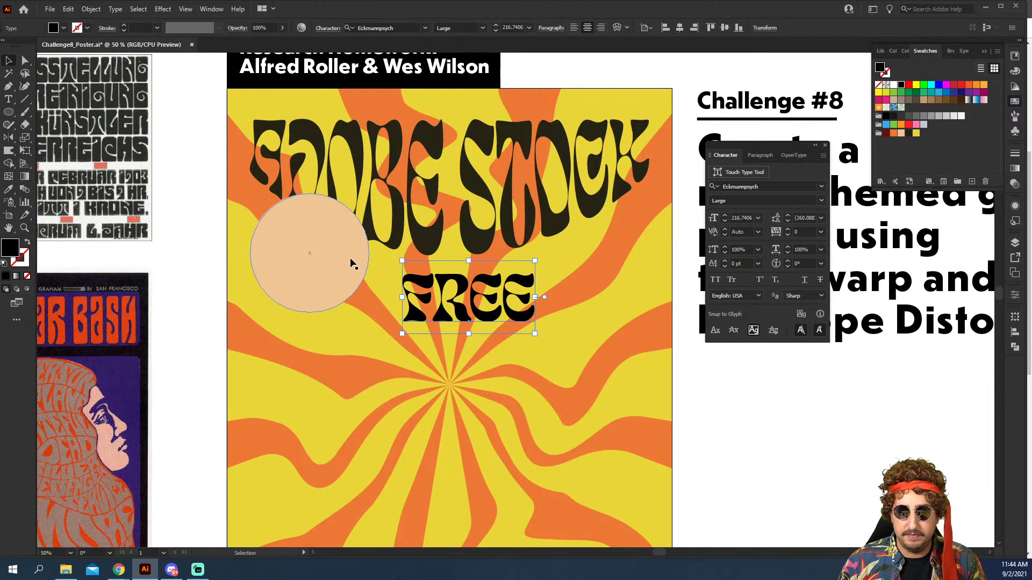
Step: Paste a copy of the peach circle in place and fill it with the bright orange swatch
click(350, 262)
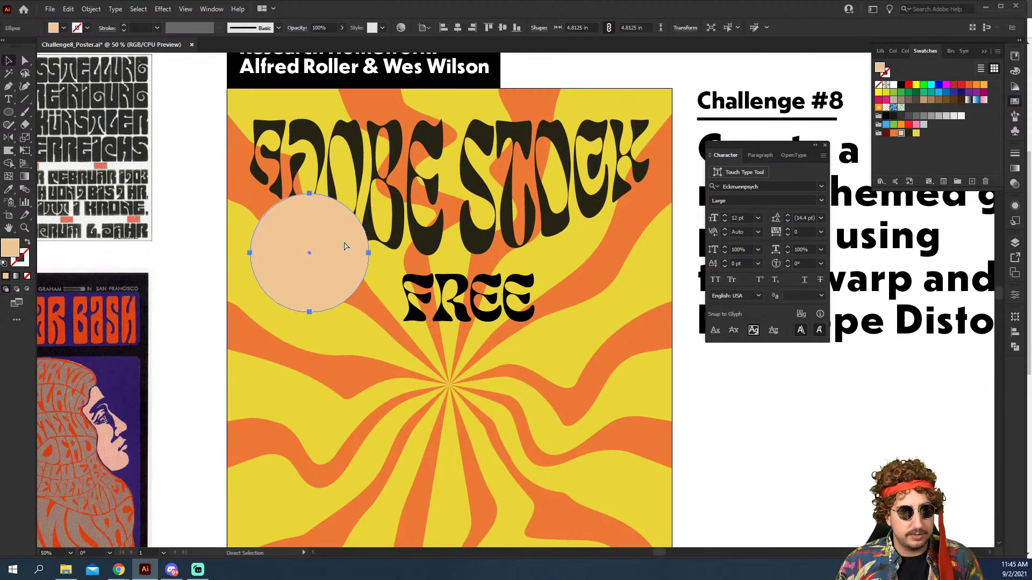
click(69, 8)
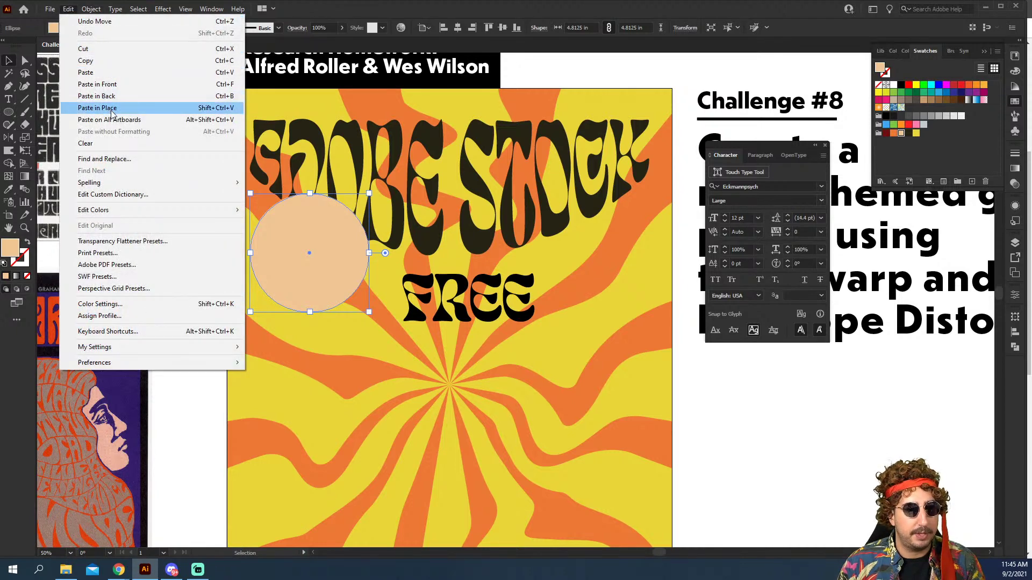
click(111, 109)
click(900, 124)
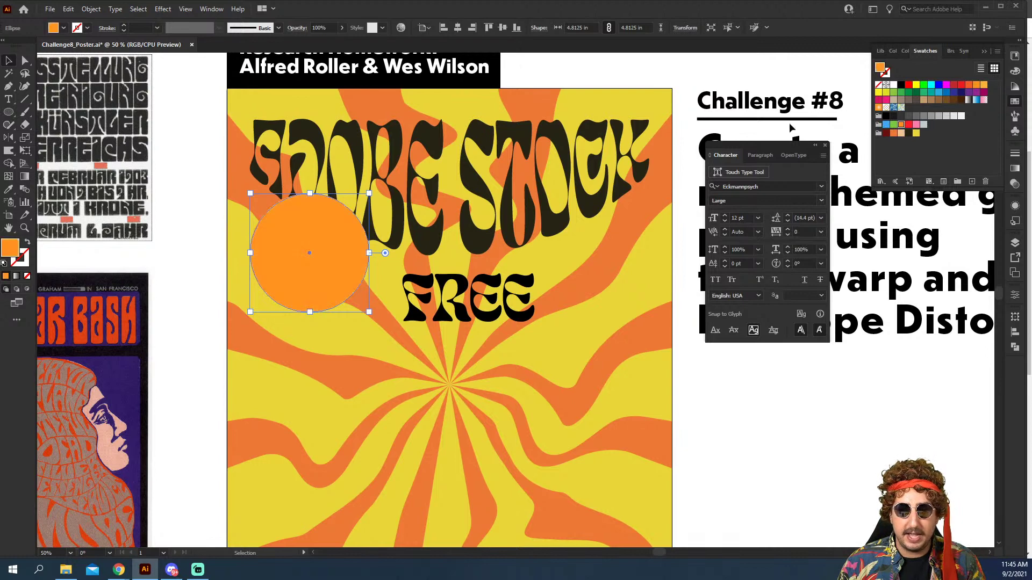
Step: Scale the orange circle down to about 3.98 in across within the peach circle and bring it to the front
key(s)
drag(457, 179, 408, 185)
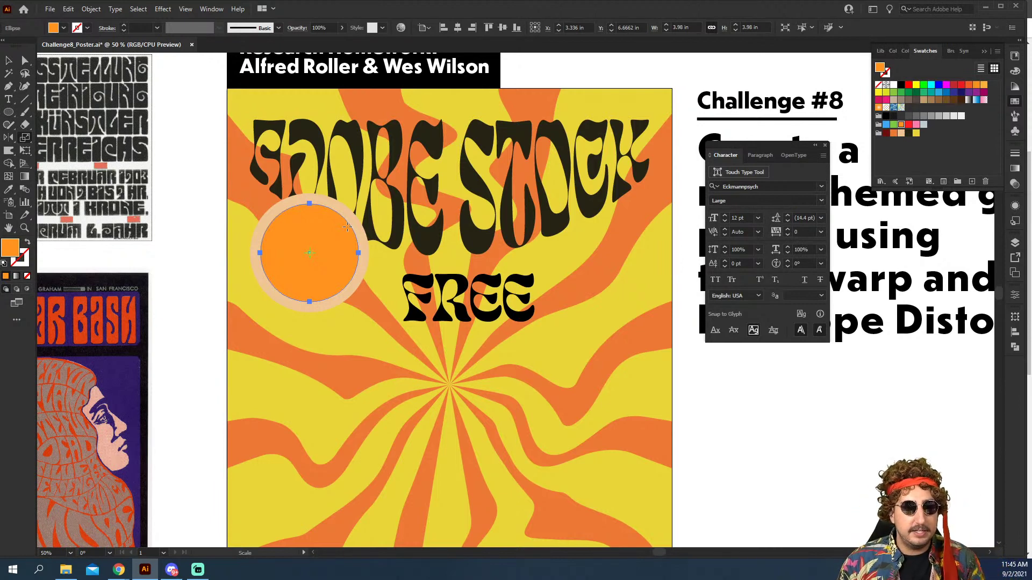
key(v)
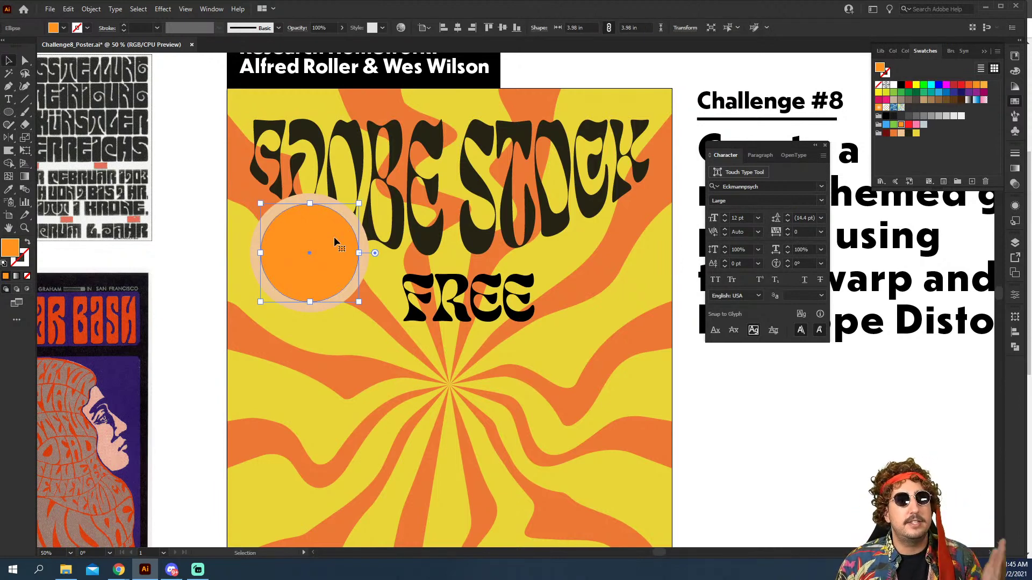
right_click(334, 238)
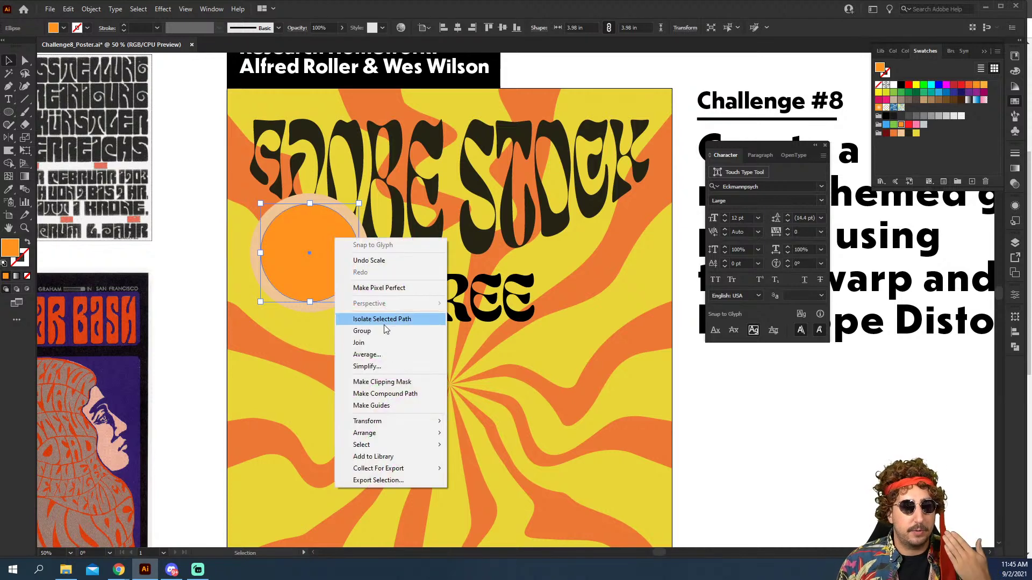
mouse_move(376, 433)
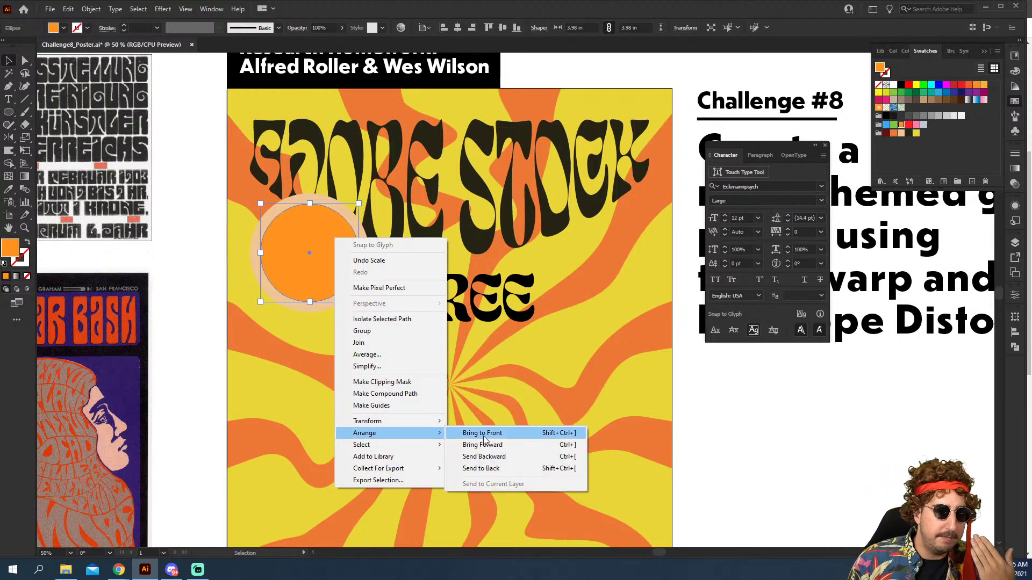
click(486, 434)
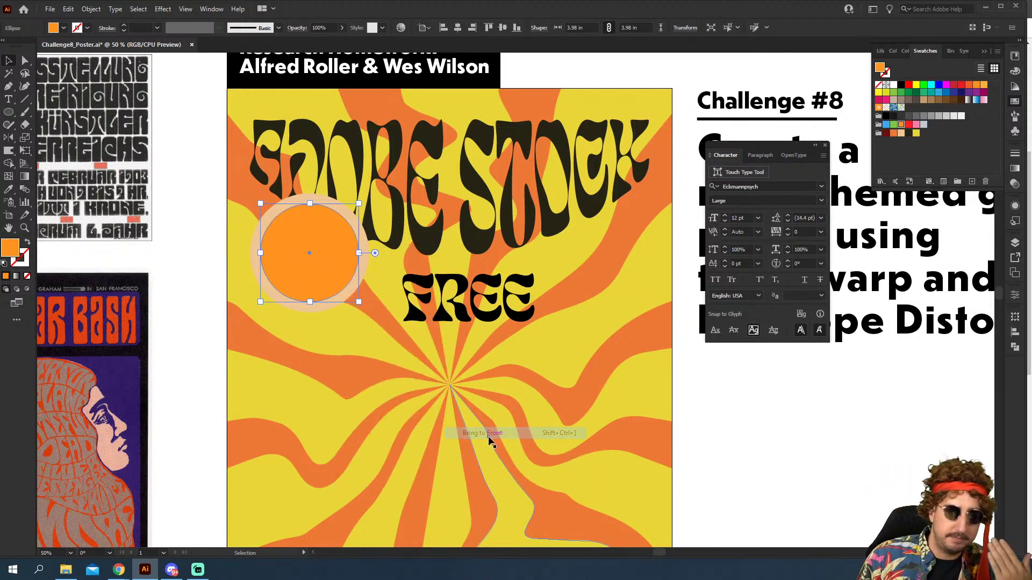
Step: Warp the FREE text into the orange circle with an envelope distort made from the top object, leaving nothing selected
shift+click(455, 316)
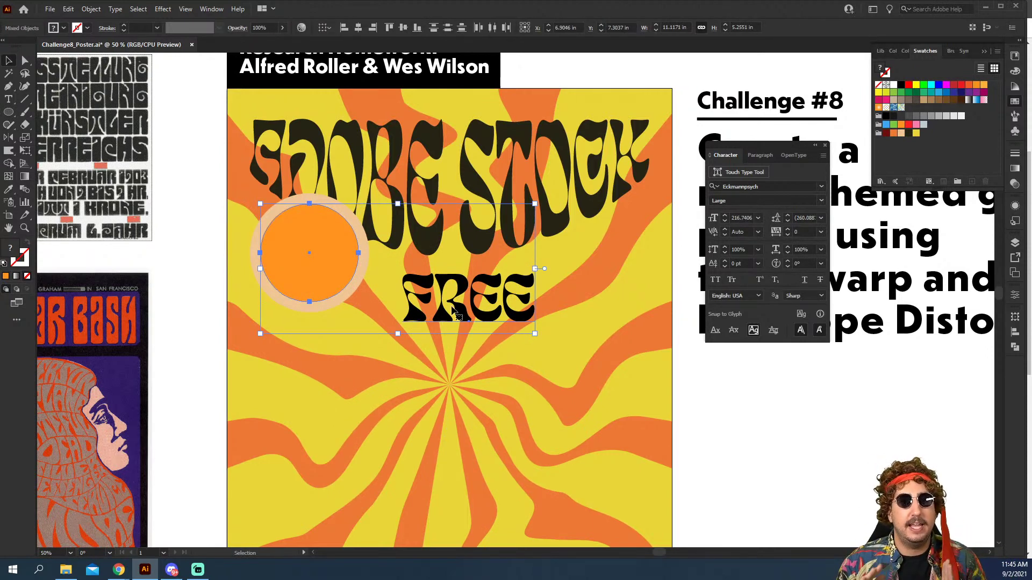
click(92, 10)
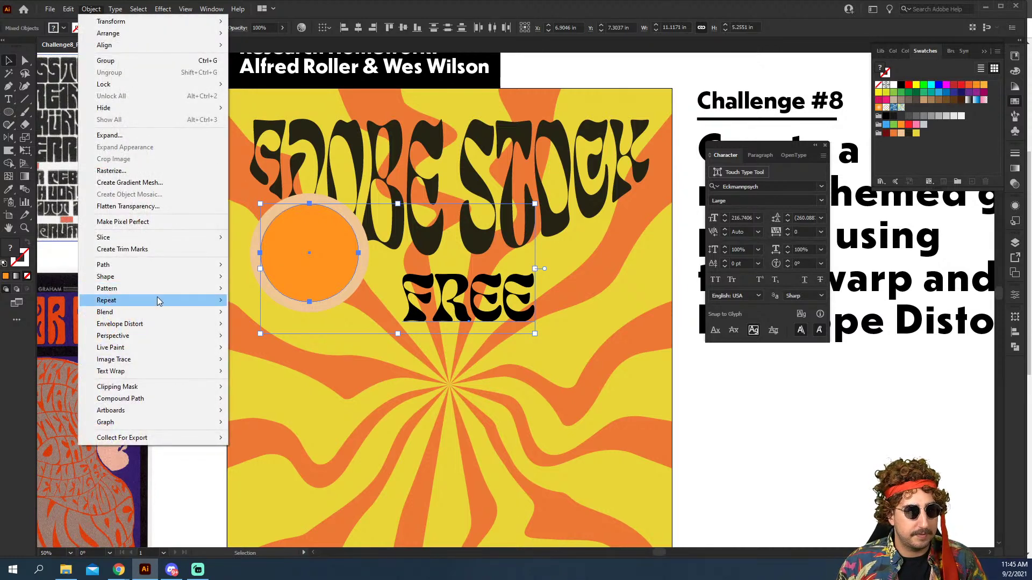
mouse_move(158, 325)
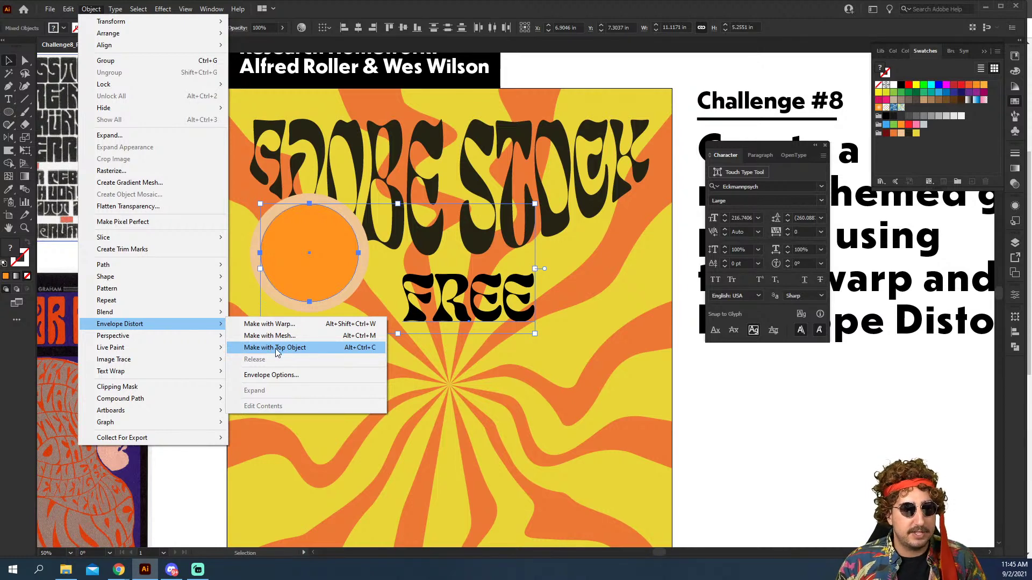
click(277, 348)
click(203, 273)
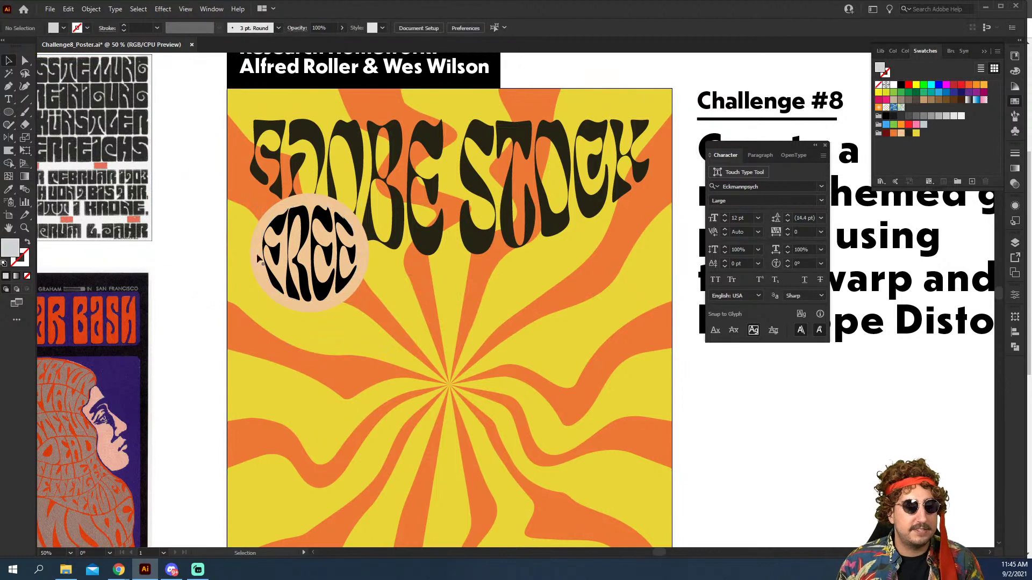
Step: Rotate the warped FREE lettering counterclockwise inside the peach circle so that it slants upward
click(297, 262)
key(r)
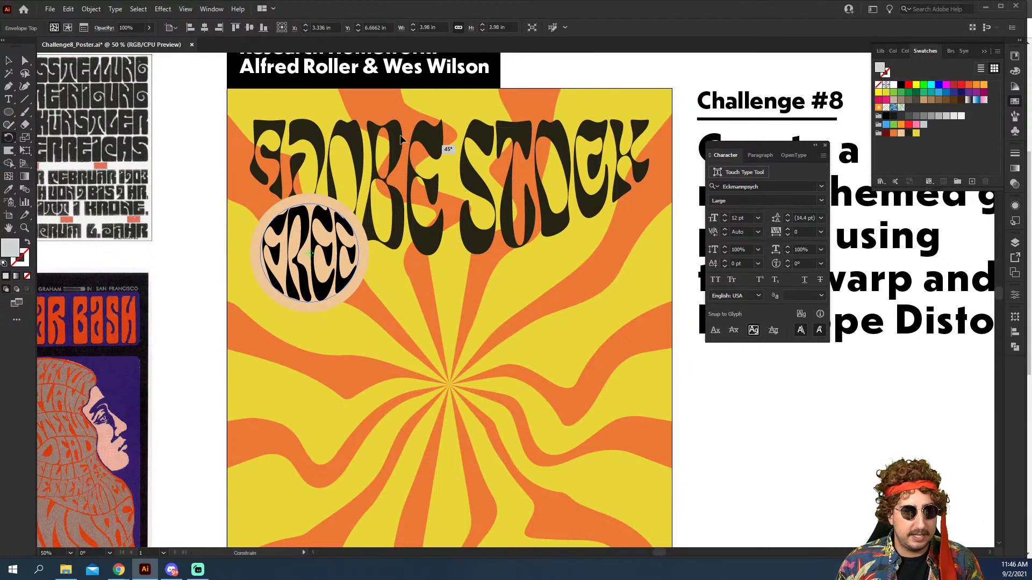
drag(400, 135, 430, 170)
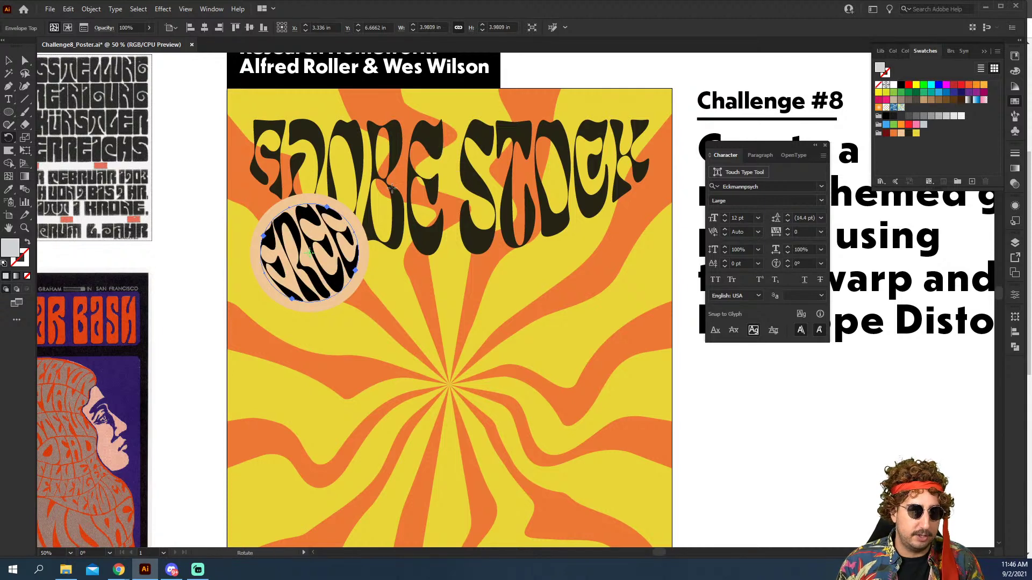
Step: Open the FREE envelope's contents and draw a black square about 0.35 in wide just before the letter F
key(z)
click(381, 239)
click(469, 299)
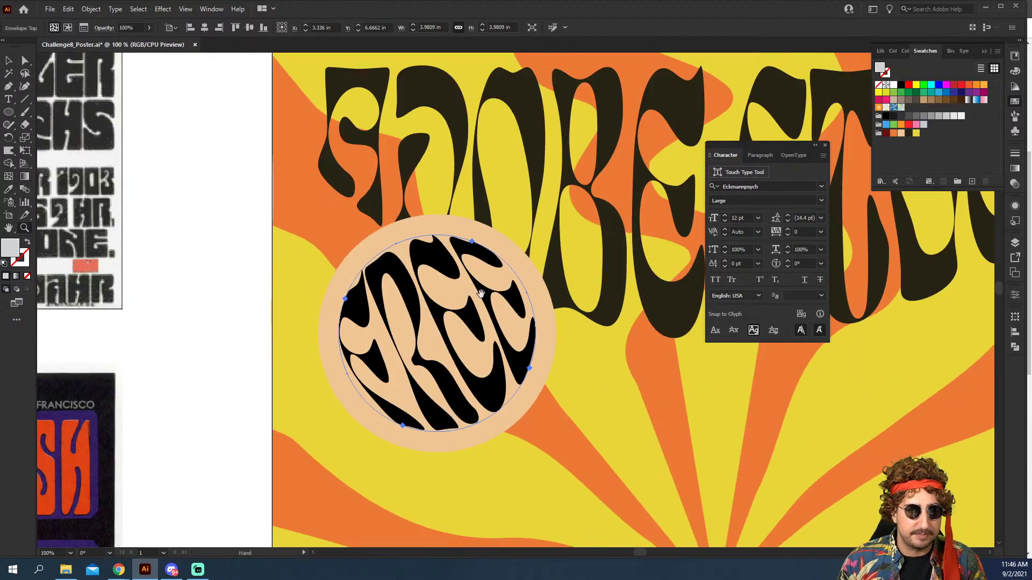
drag(484, 291, 357, 222)
key(v)
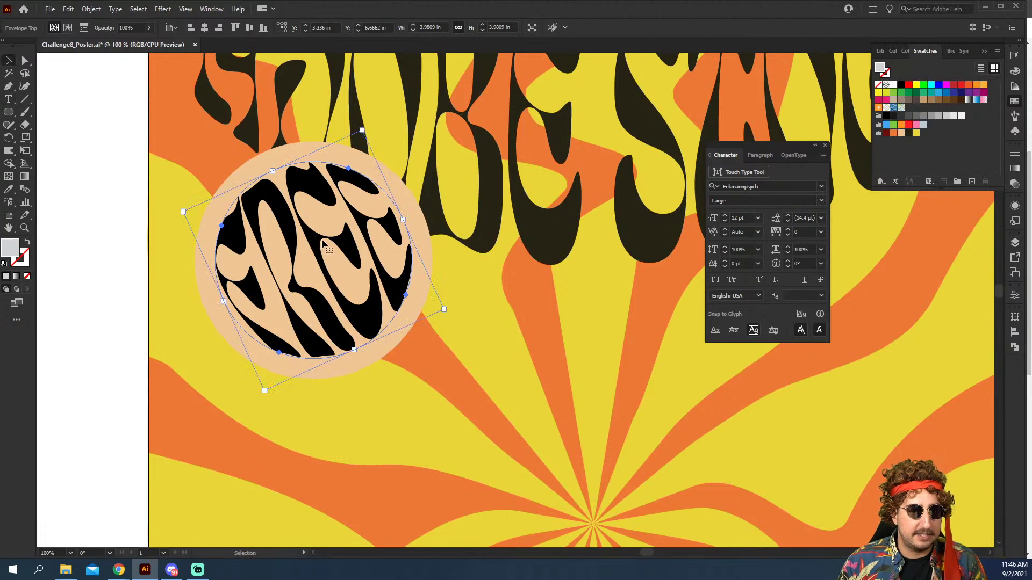
double_click(322, 244)
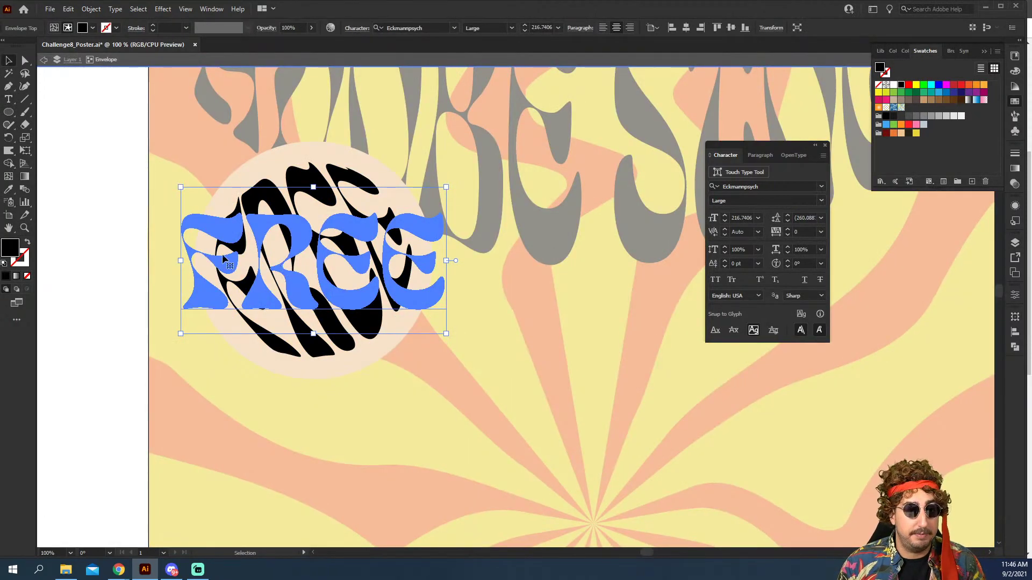
double_click(193, 252)
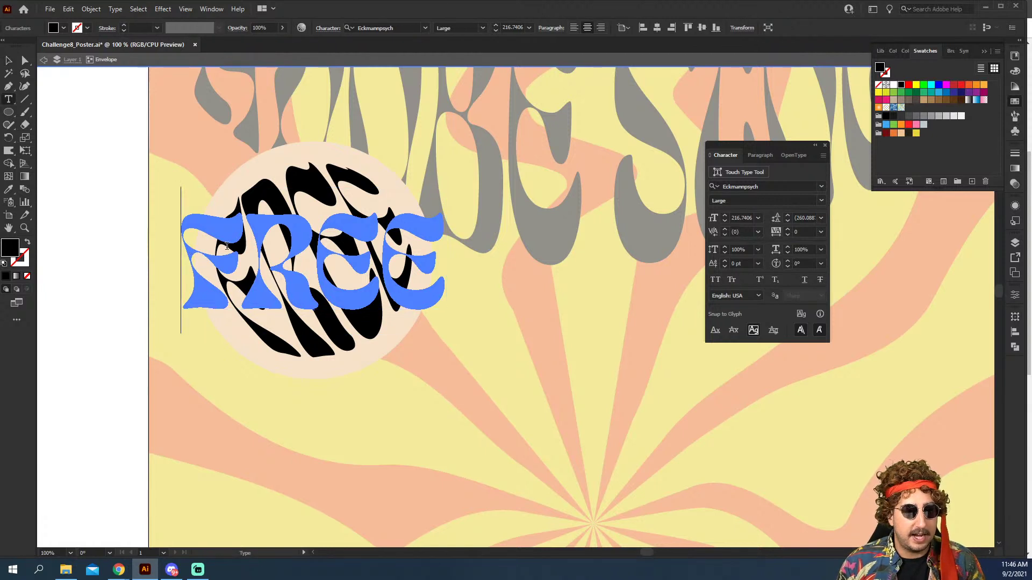
key(End)
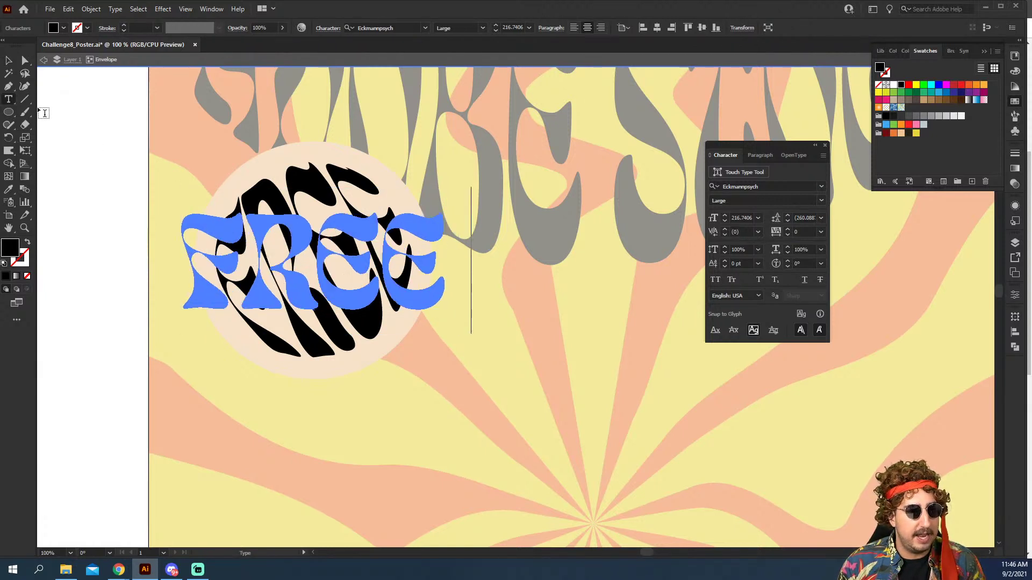
click(9, 61)
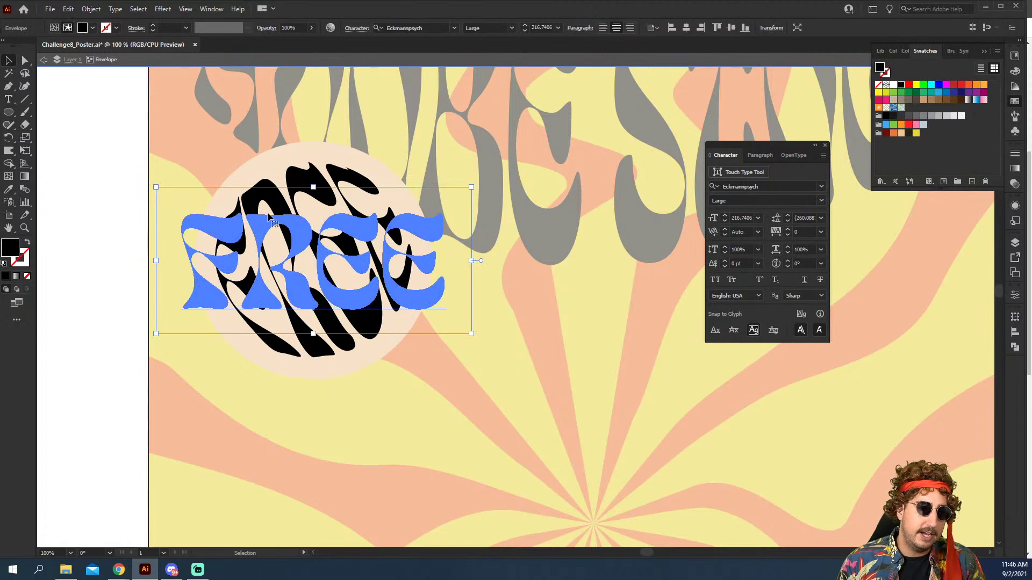
key(m)
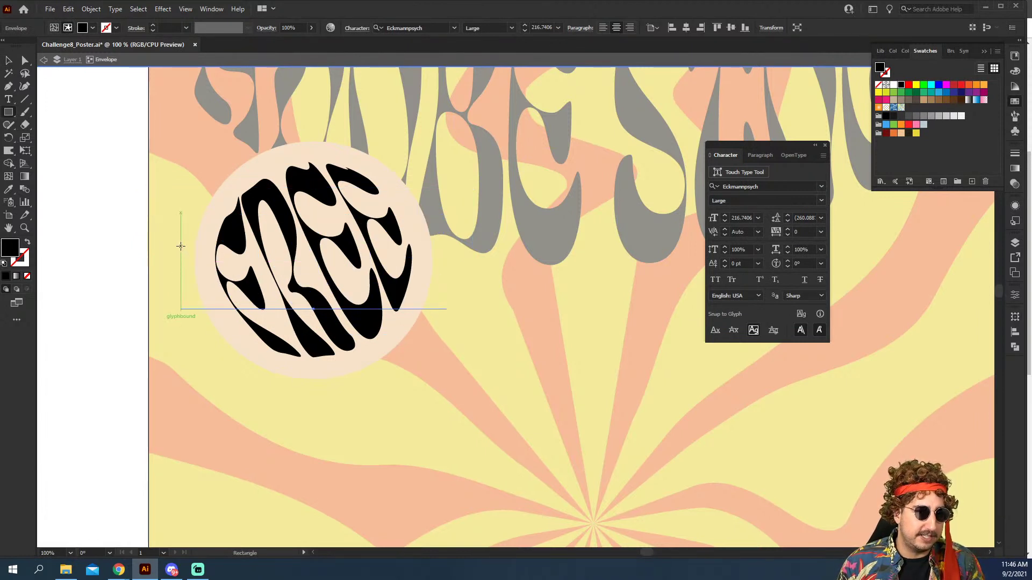
drag(180, 246, 163, 263)
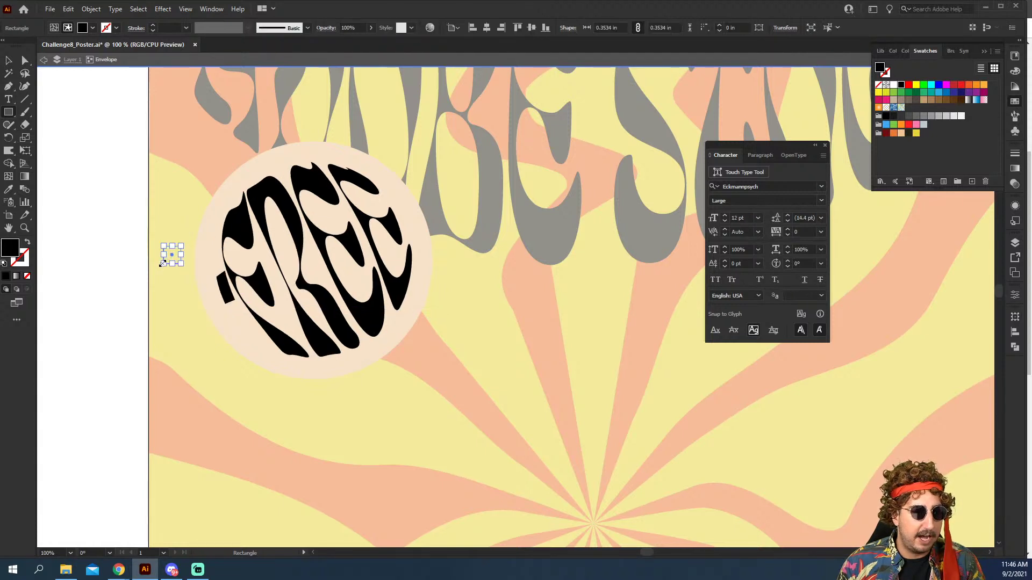
key(v)
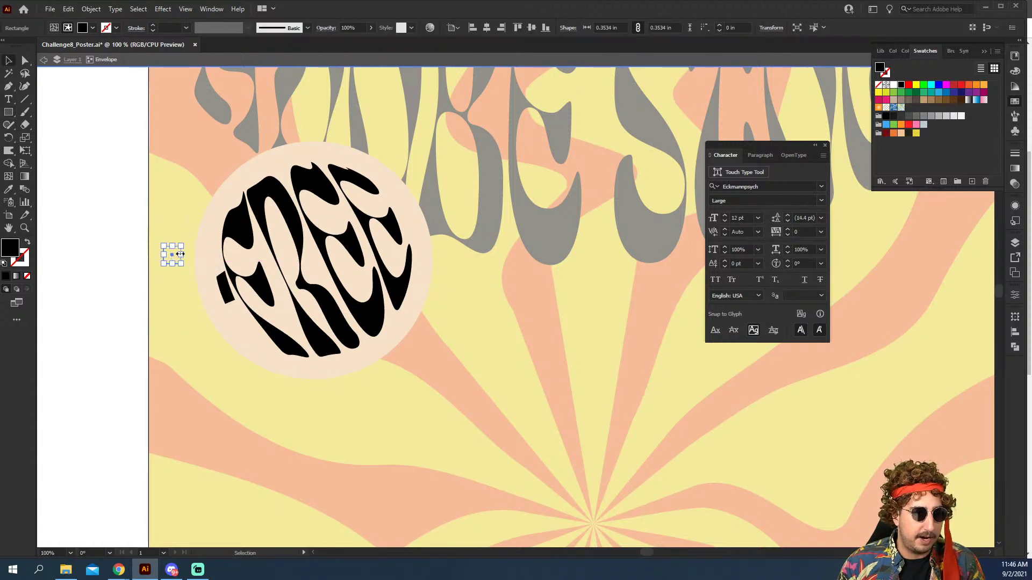
Step: Place a copy of the small square at the same height just past the last E of FREE, nudging it into position
click(128, 218)
drag(173, 253, 397, 253)
key(shift+Right)
key(shift+Right)
key(shift+Right)
key(shift+Right)
key(shift+Right)
key(shift+Right)
key(shift+Right)
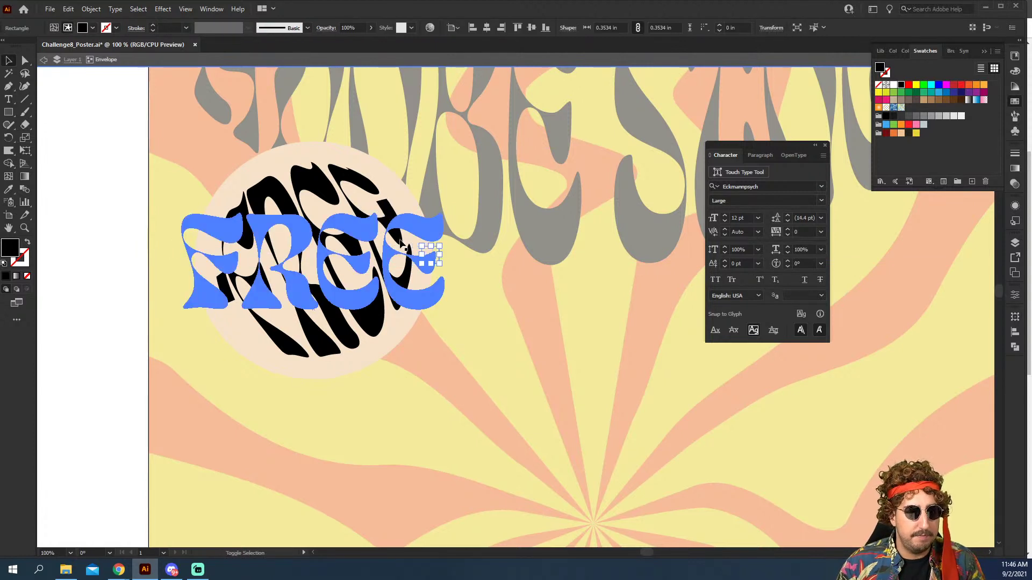
key(shift+Right)
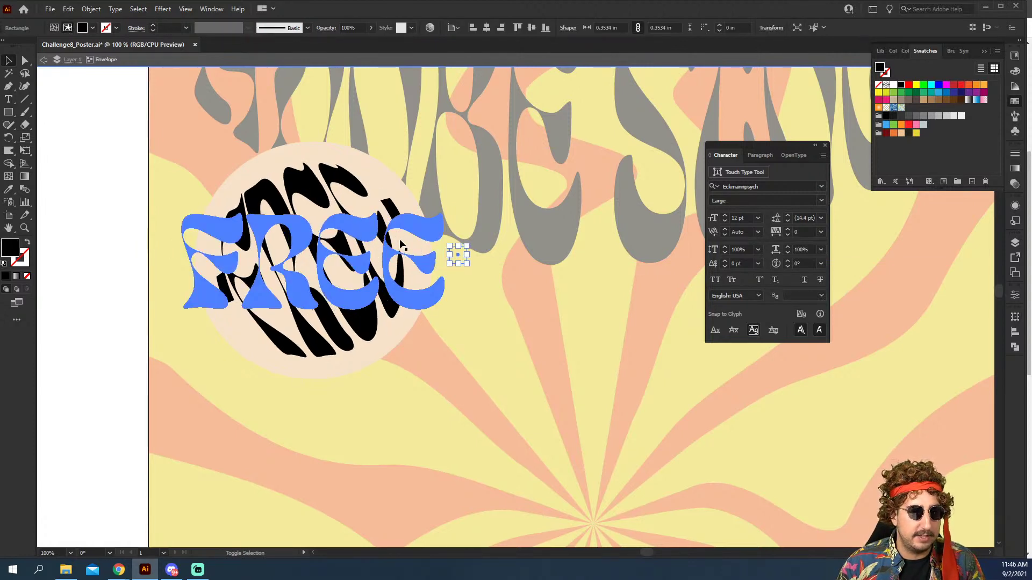
key(shift+Left)
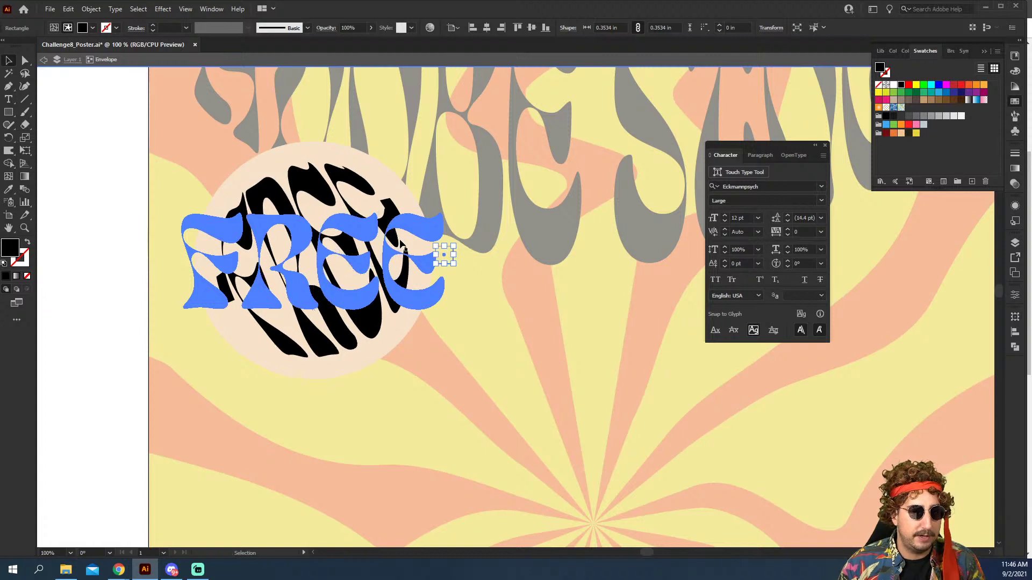
key(Right)
key(Right)
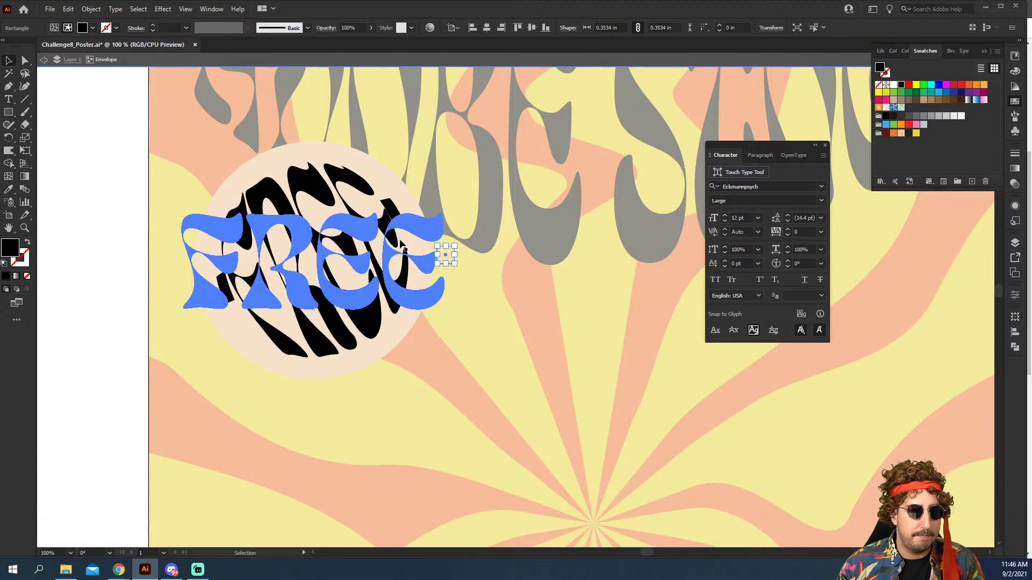
Step: Remove the fill from both small squares and leave the envelope's contents
shift+click(172, 258)
key(slash)
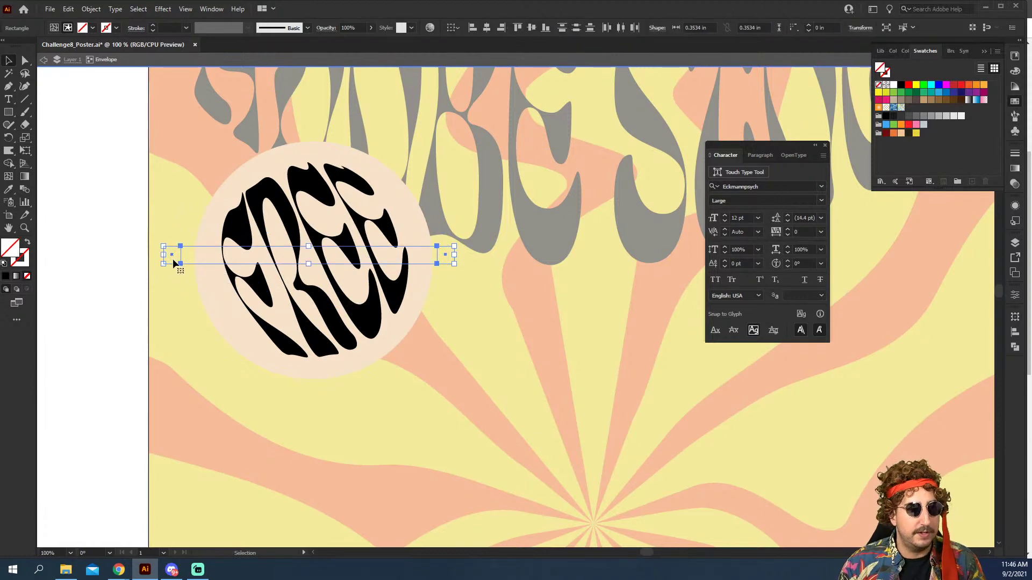
double_click(113, 175)
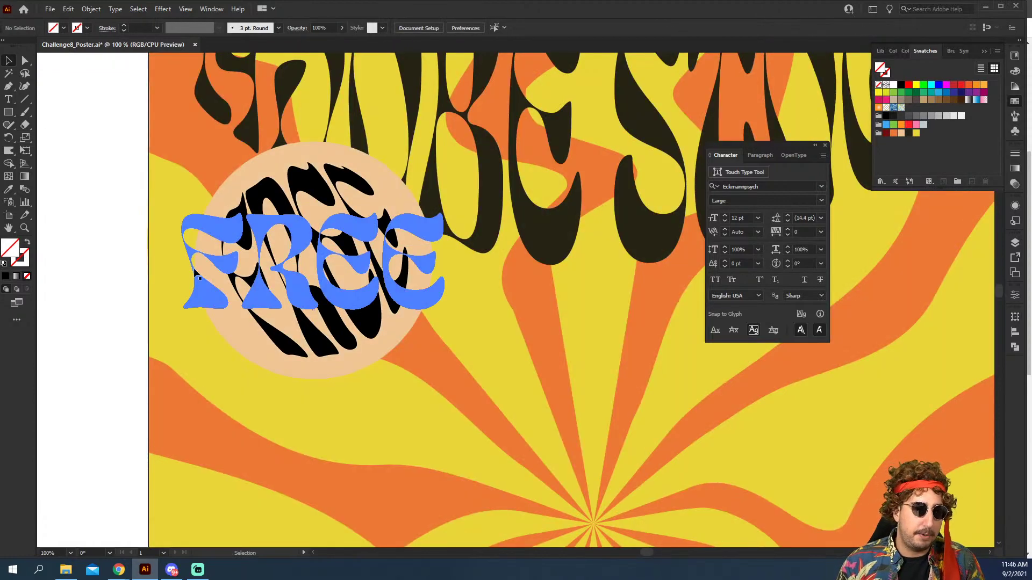
Step: Reduce the height of the FREE envelope's contents to about 2.51 in so the warped letters fit the circle, and deselect
key(ctrl+minus)
key(ctrl+minus)
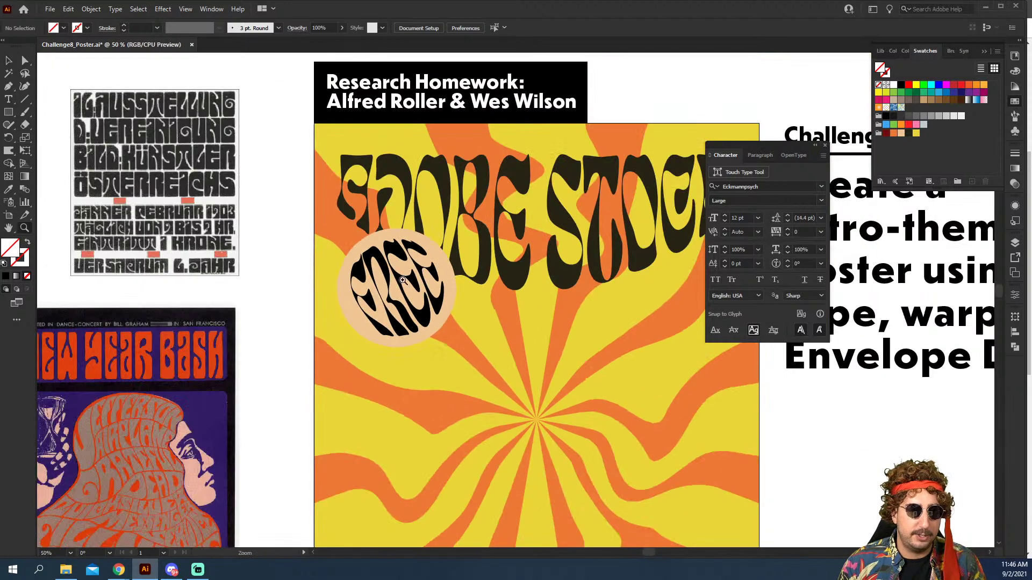
click(409, 290)
drag(397, 251, 397, 257)
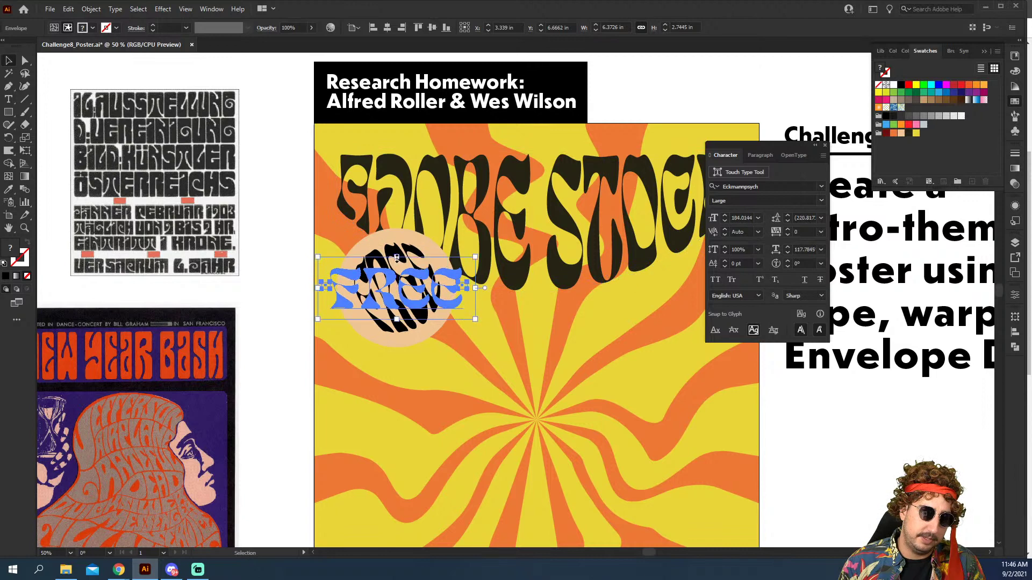
click(311, 236)
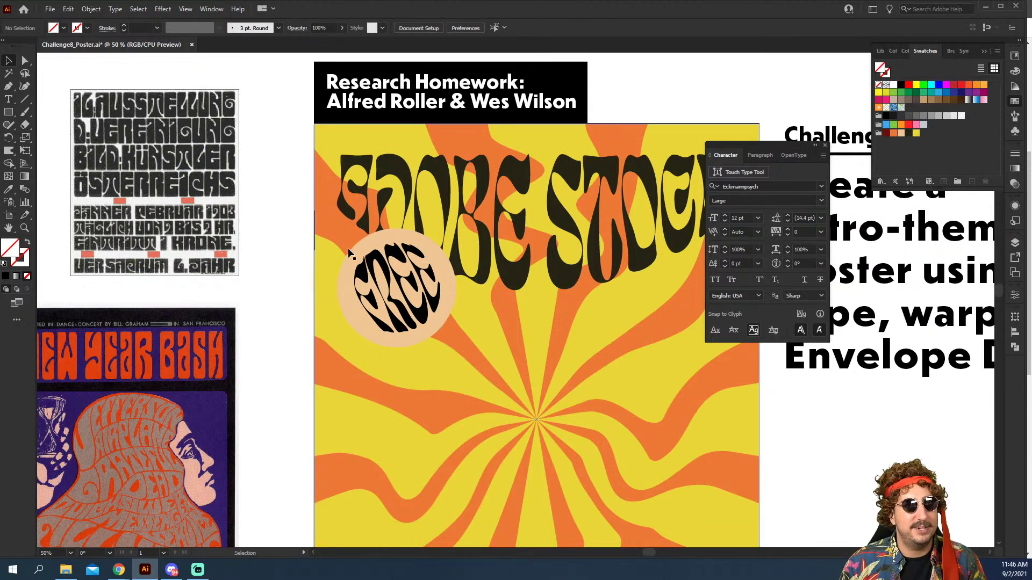
Step: Fill the FREE envelope's contents with the dark red swatch and copy the square before the F to just past the last E
click(383, 284)
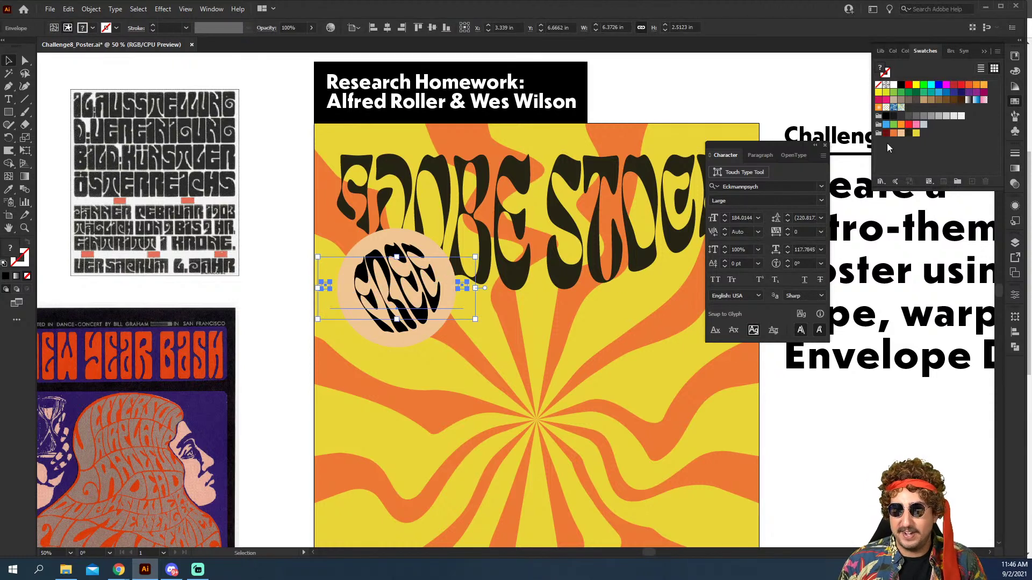
click(886, 133)
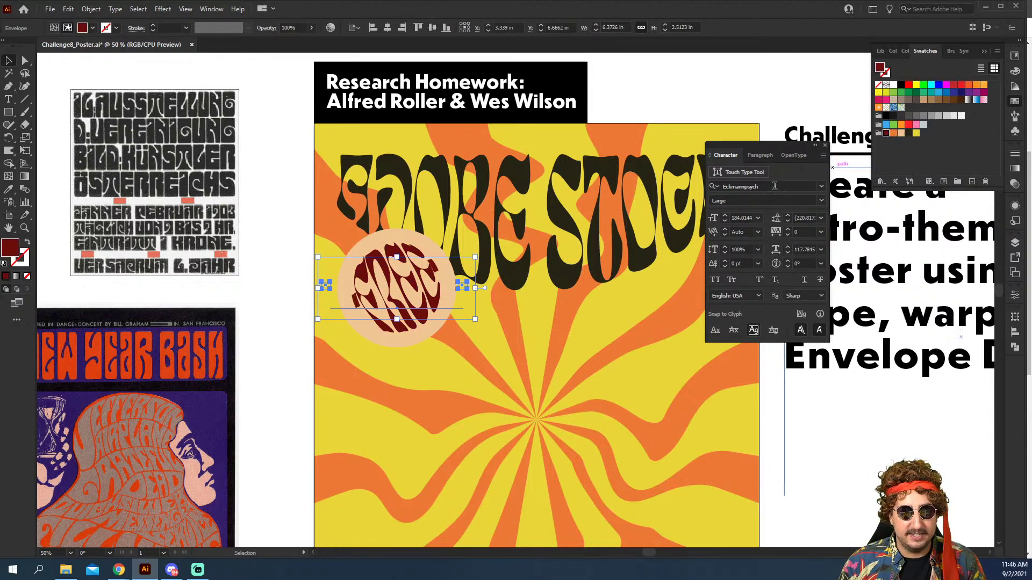
double_click(326, 283)
click(325, 284)
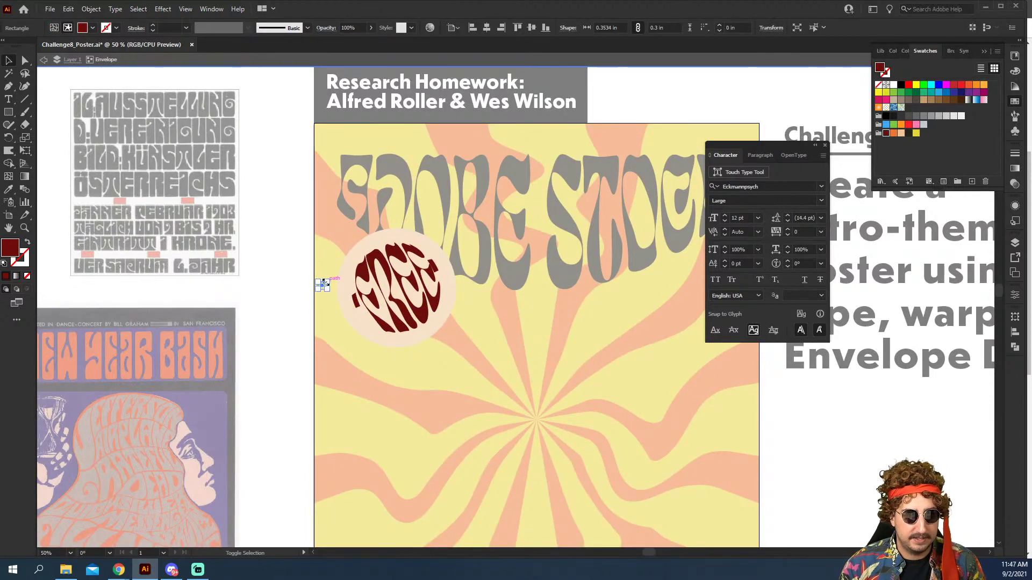
drag(326, 283, 466, 287)
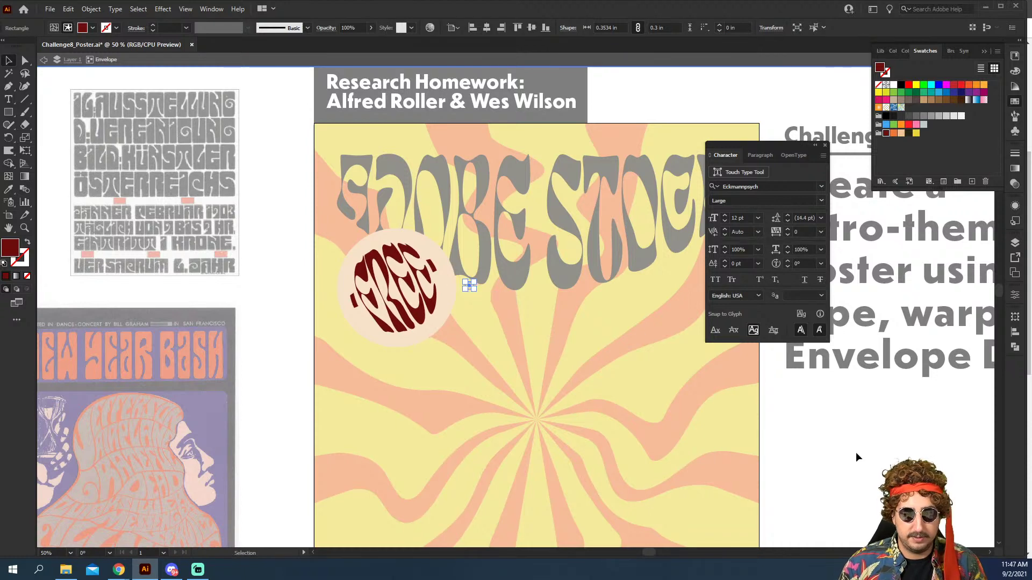
double_click(830, 439)
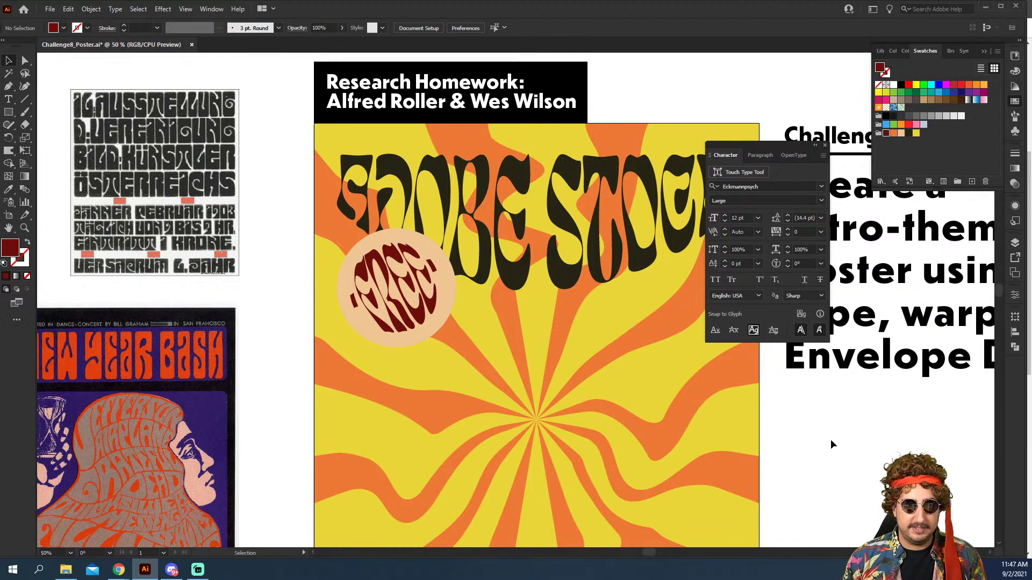
Step: Add the text 2:30PMpst just below the ADOBE STOCK title, beside the FREE badge
drag(594, 402, 517, 216)
key(z)
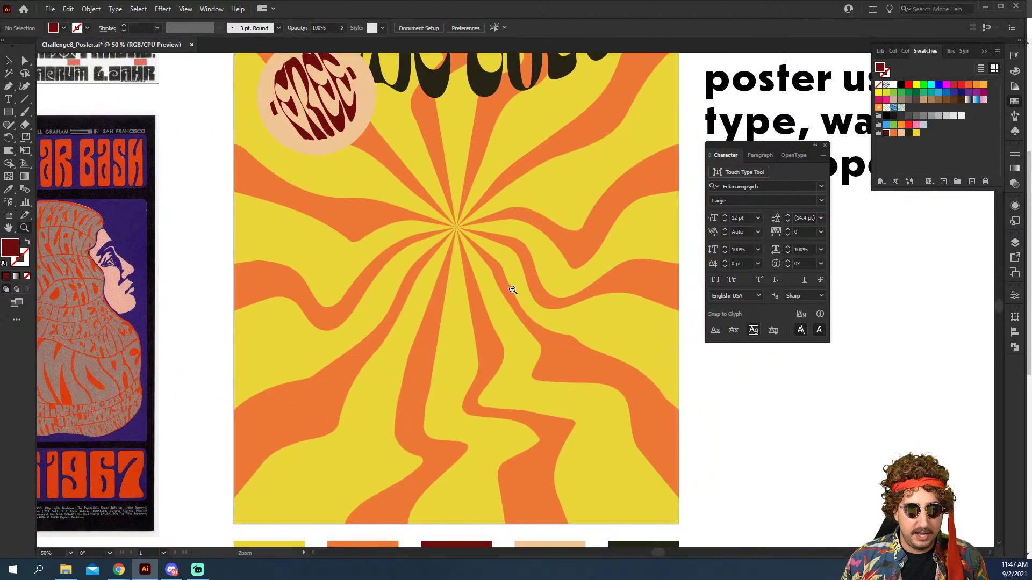
alt+click(513, 290)
drag(533, 299, 510, 330)
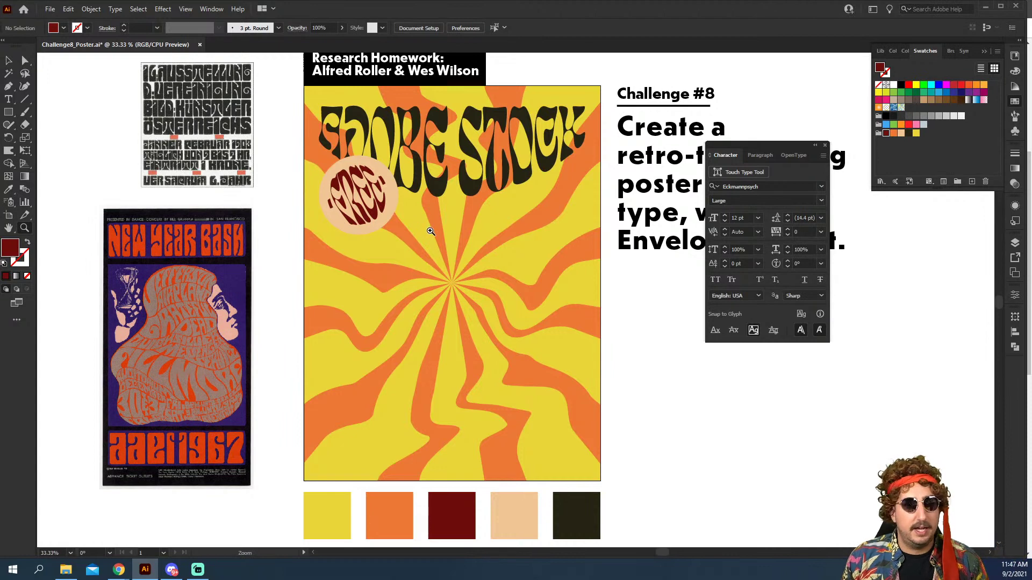
key(t)
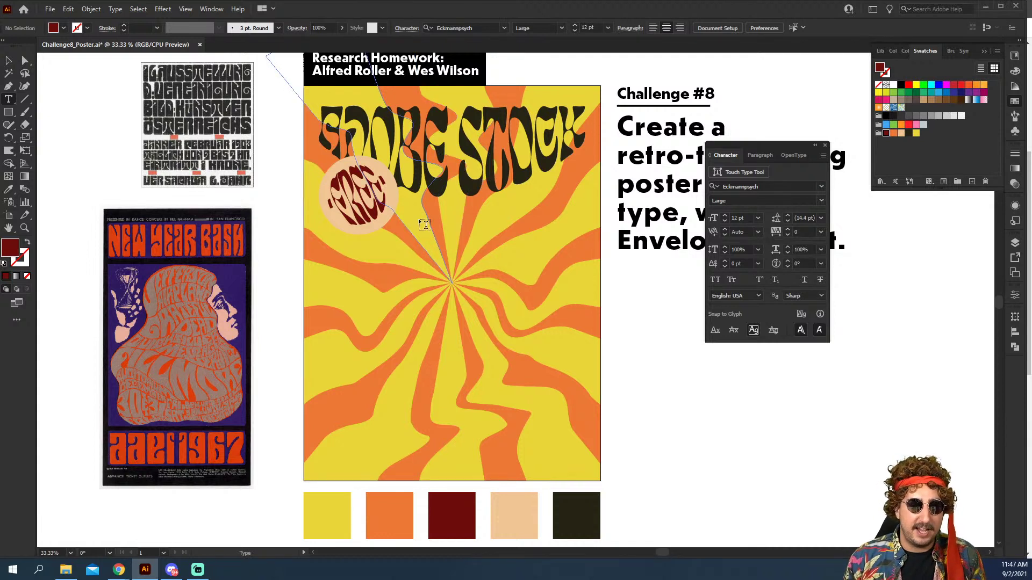
click(422, 217)
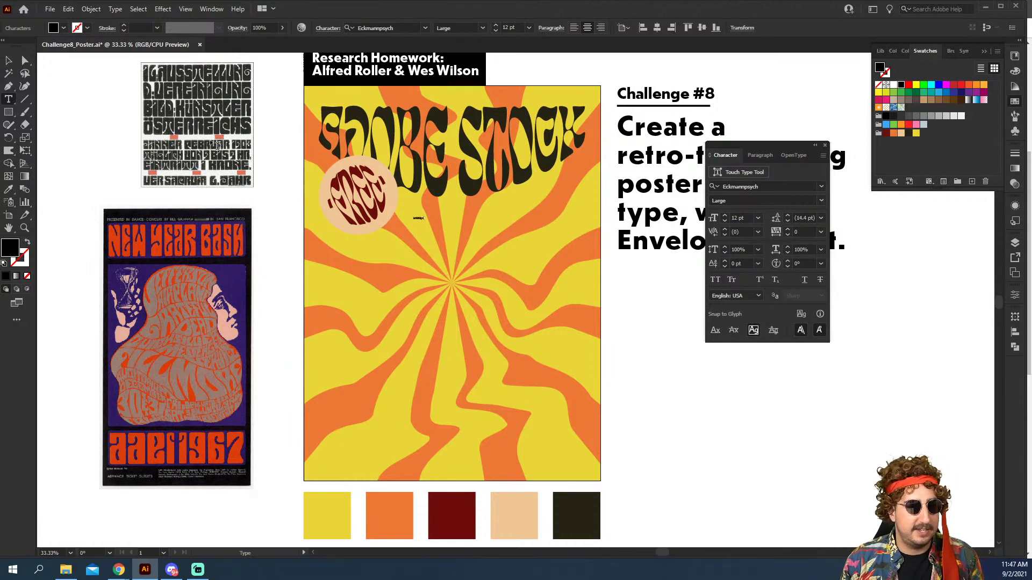
click(8, 60)
Step: Scale the 2:30PMpst text up to about 145 pt and move it beside the FREE badge, under the title
drag(425, 215, 573, 112)
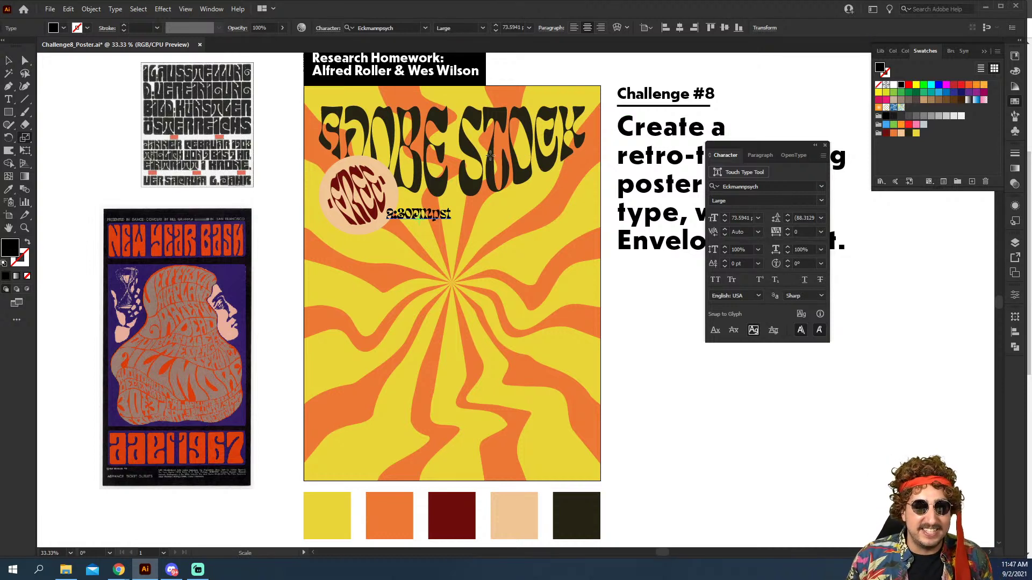
drag(470, 186, 521, 153)
key(z)
click(483, 217)
key(v)
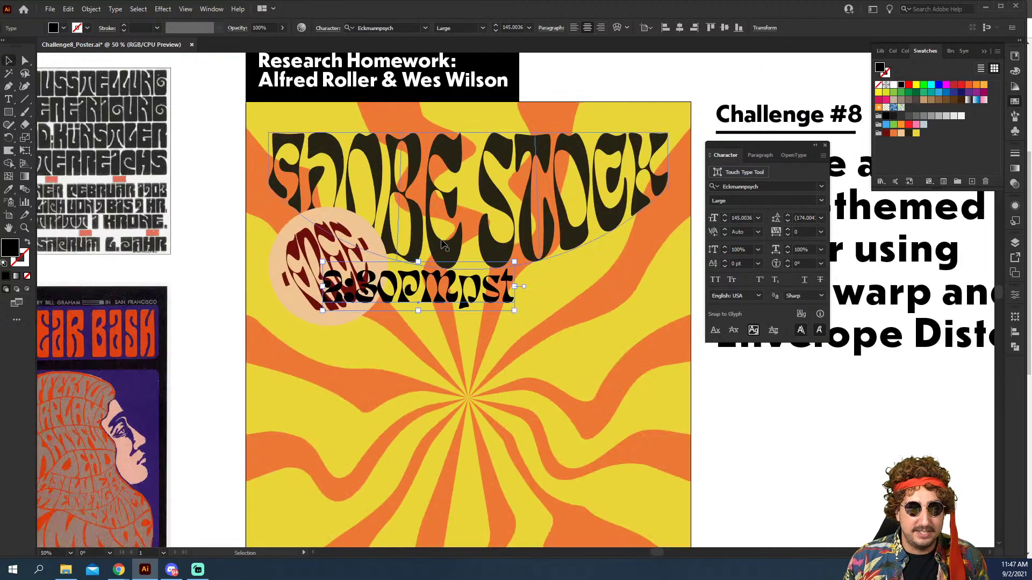
drag(440, 278, 337, 253)
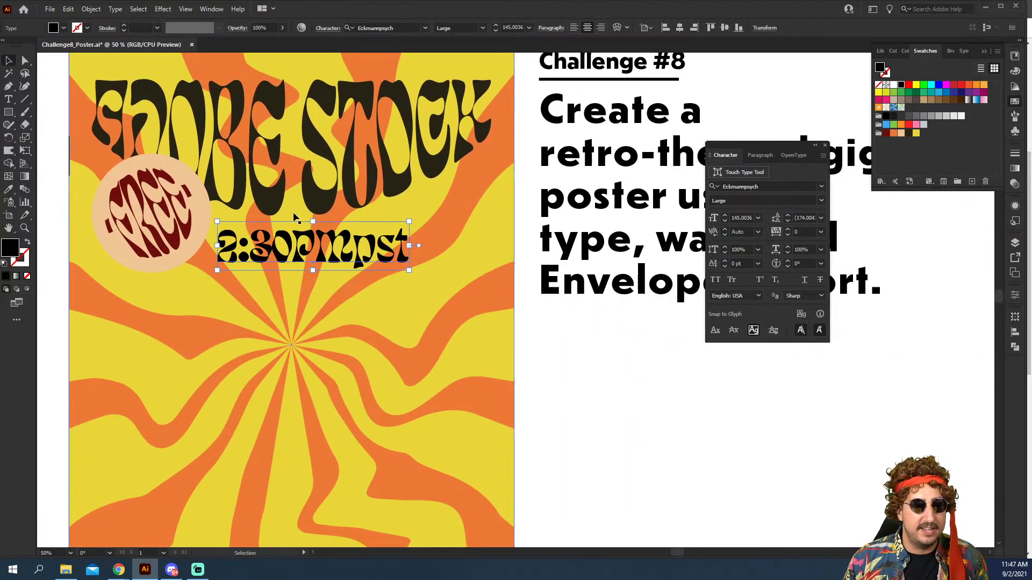
Step: Check the Adobe Fonts page in the browser, return to the poster and set the 2:30PMpst text in HWT Arabesque
double_click(337, 253)
key(ctrl+a)
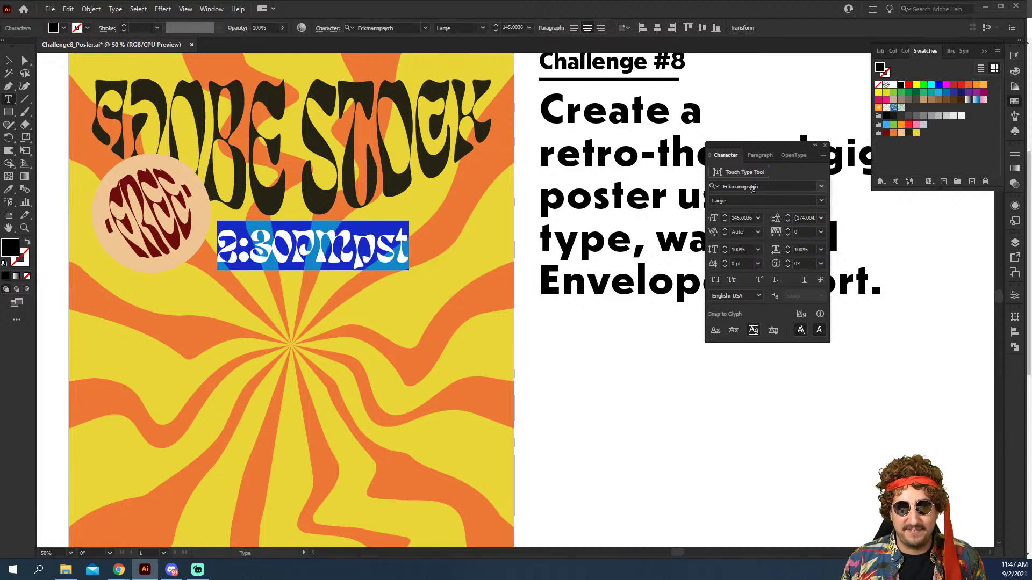
click(753, 187)
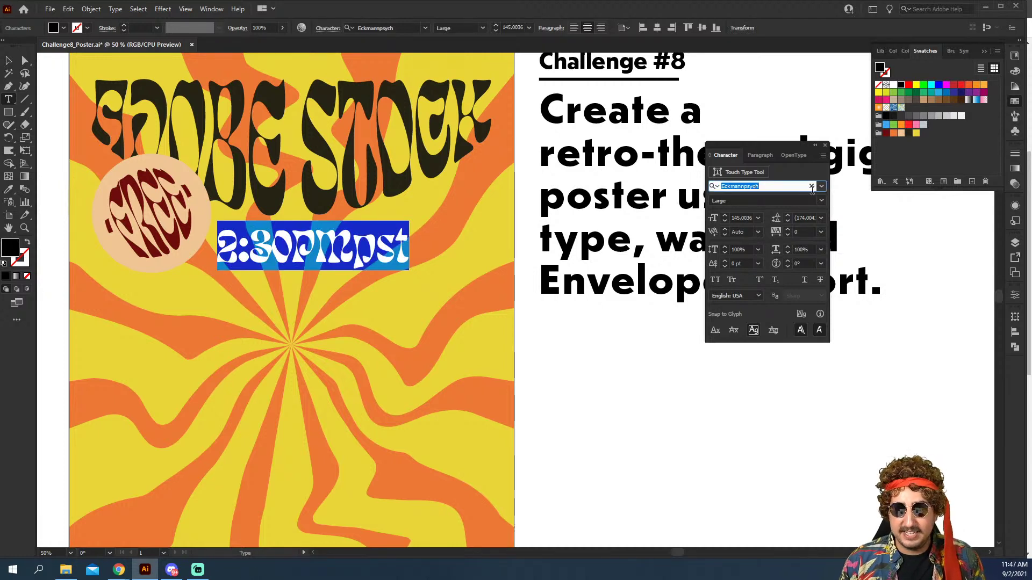
click(119, 570)
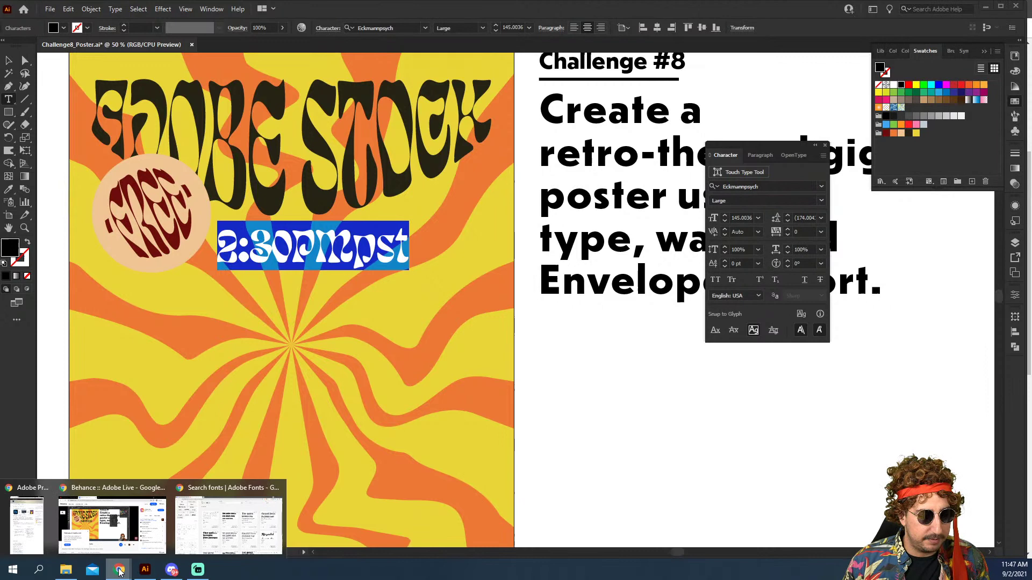
click(253, 509)
key(alt+Tab)
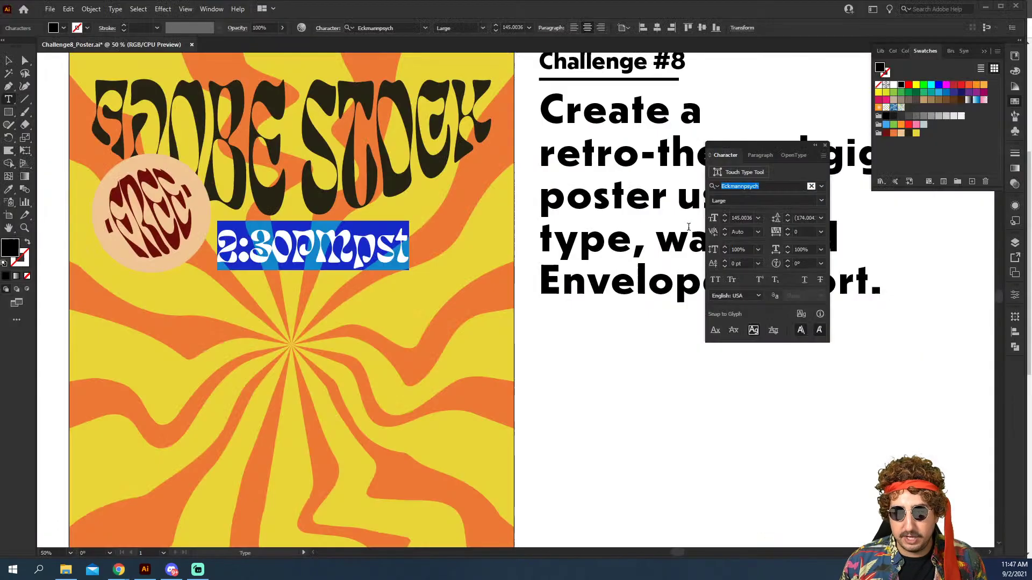
click(753, 187)
text(hwt)
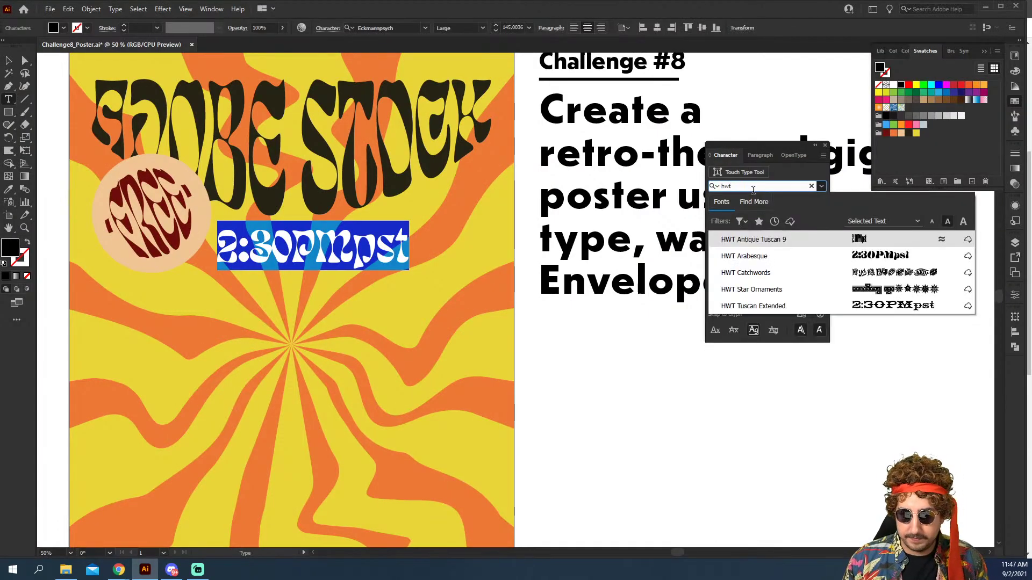
click(761, 257)
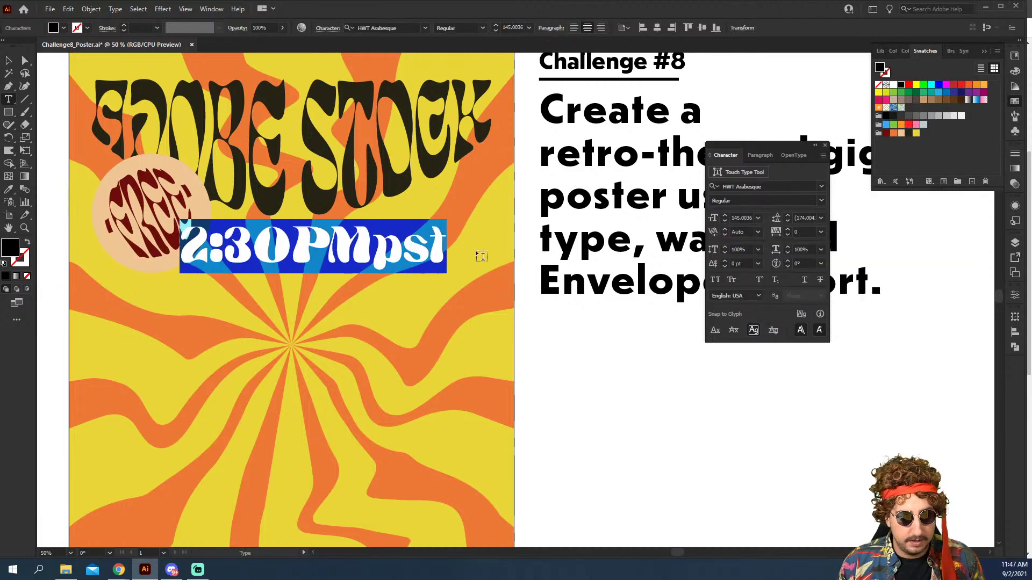
click(372, 247)
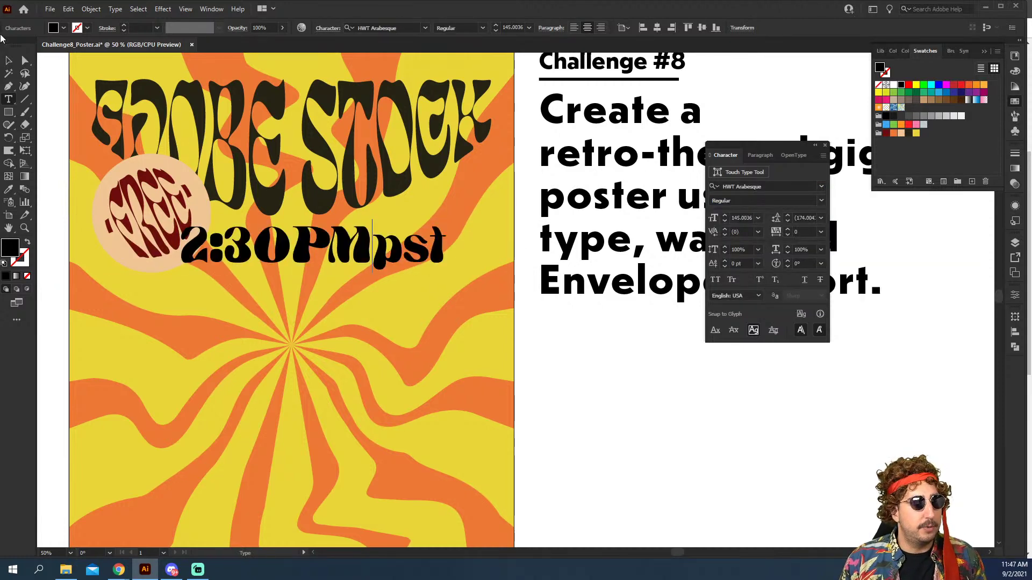
Step: Move the 2:30PMpst text clear of the FREE badge and fill it with the title's near-black swatch
click(11, 60)
drag(328, 250, 377, 244)
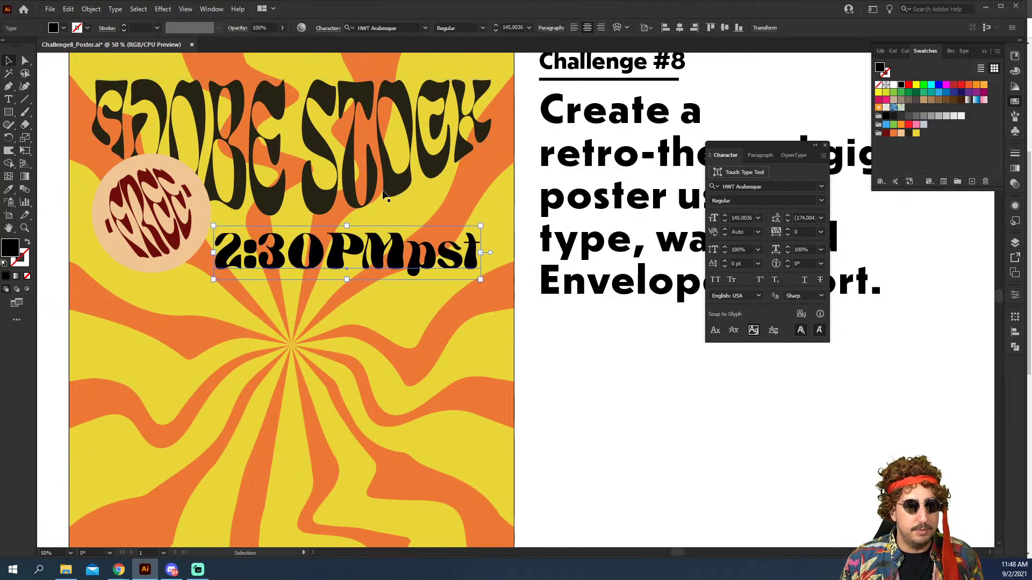
click(908, 133)
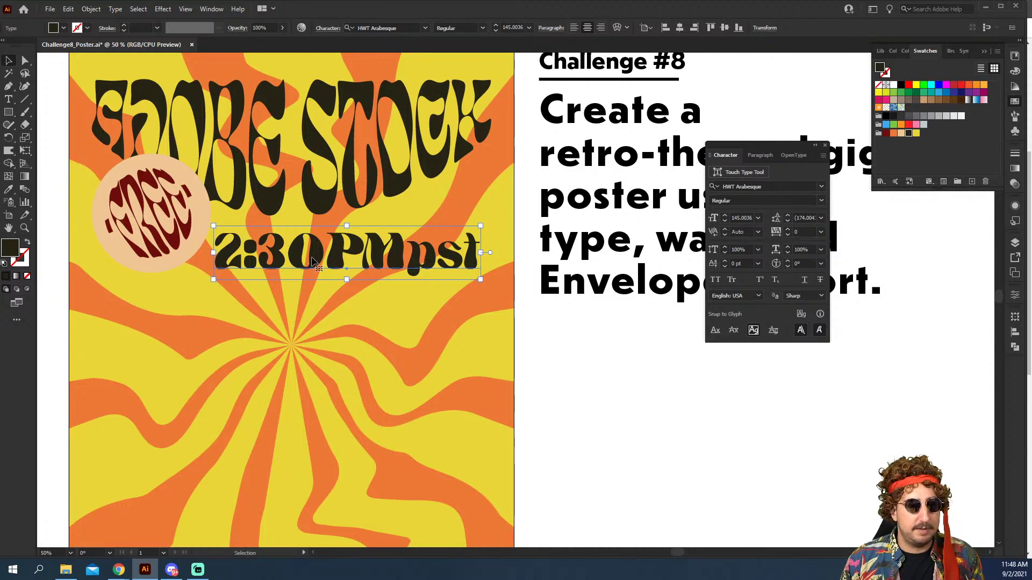
Step: Apply an envelope distort mesh with 3 rows and 3 columns to the 2:30PMpst text
click(96, 10)
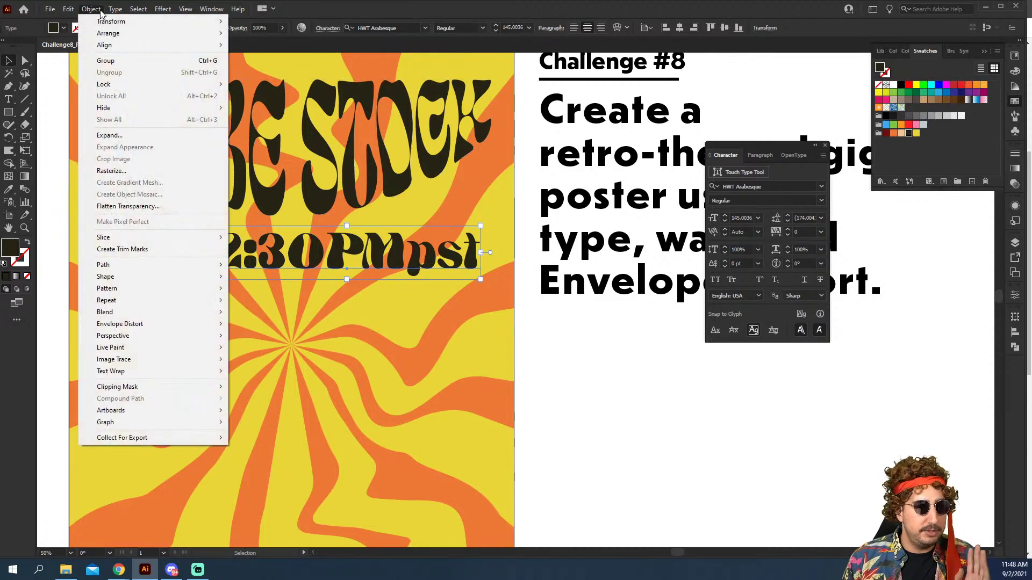
mouse_move(180, 330)
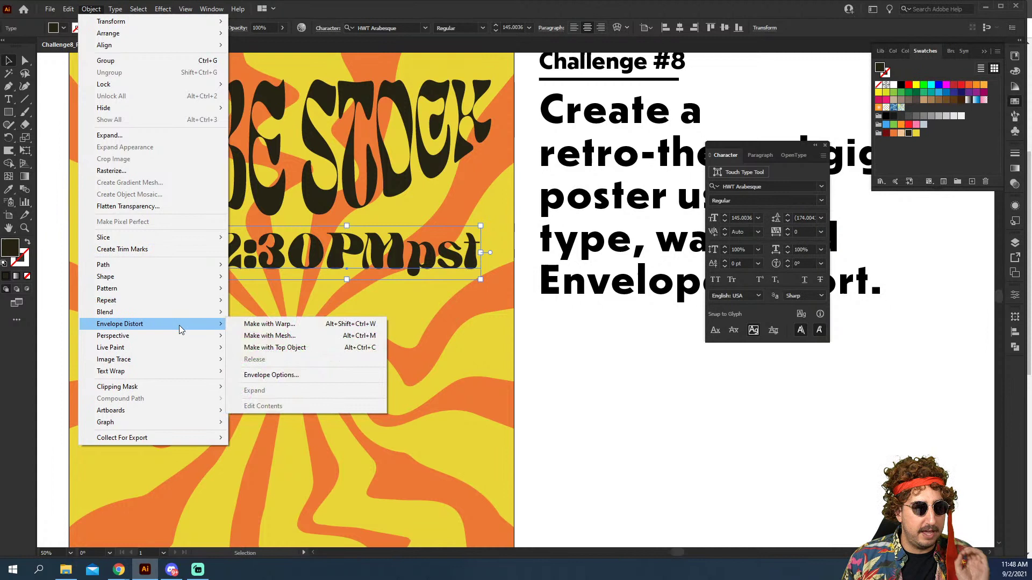
click(282, 337)
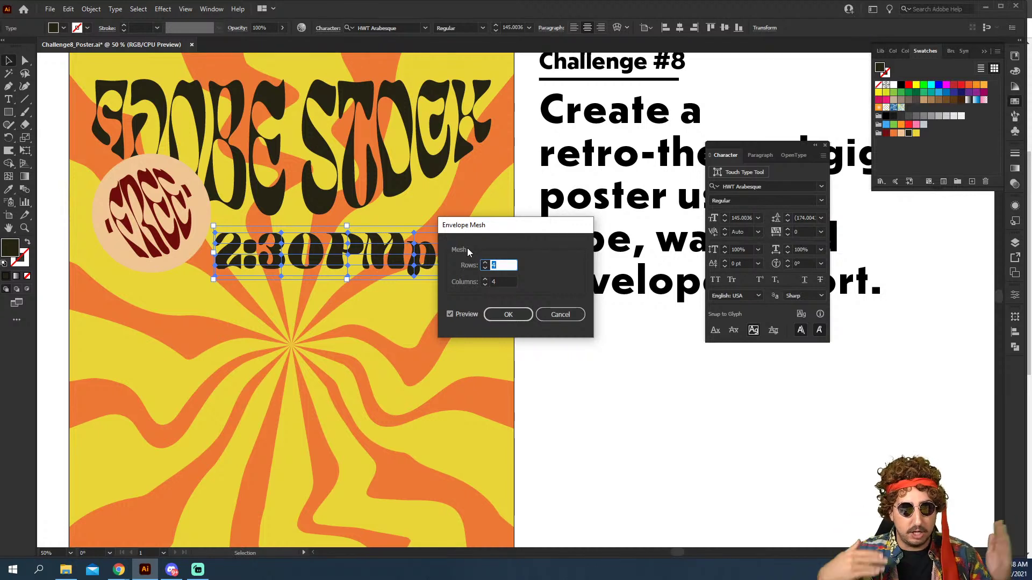
text(30)
key(Tab)
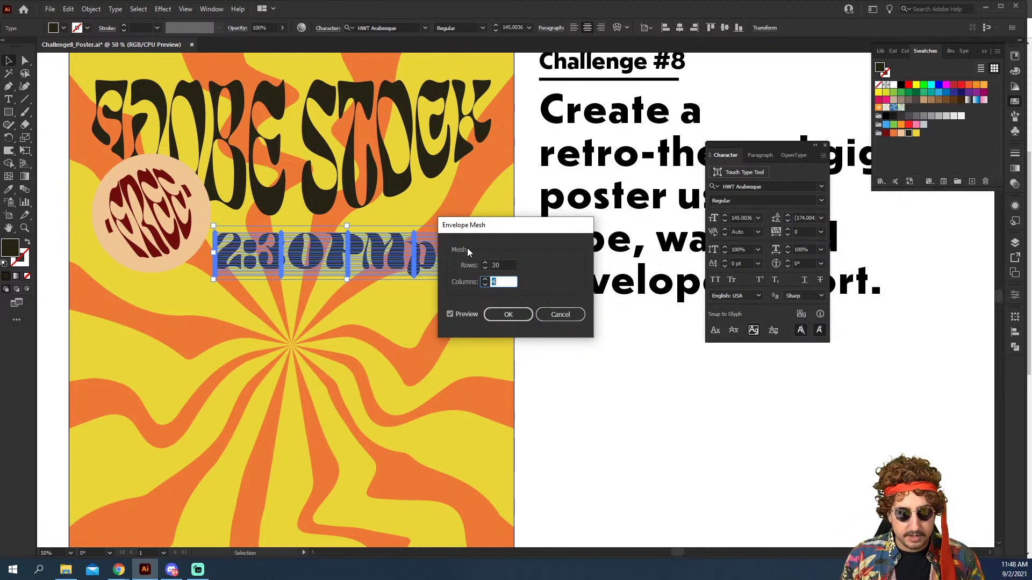
text(3)
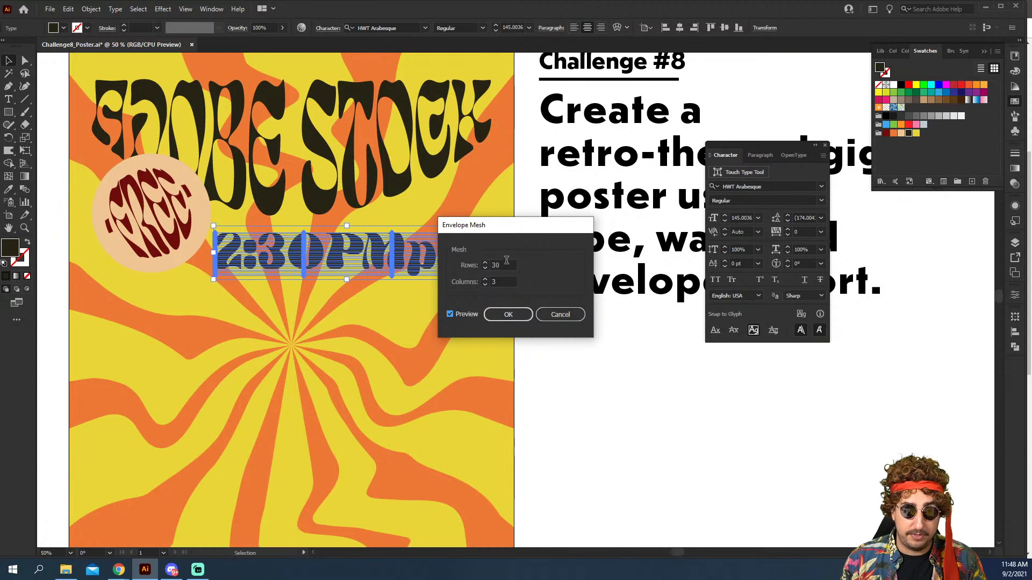
drag(506, 264, 450, 266)
text(3)
key(Tab)
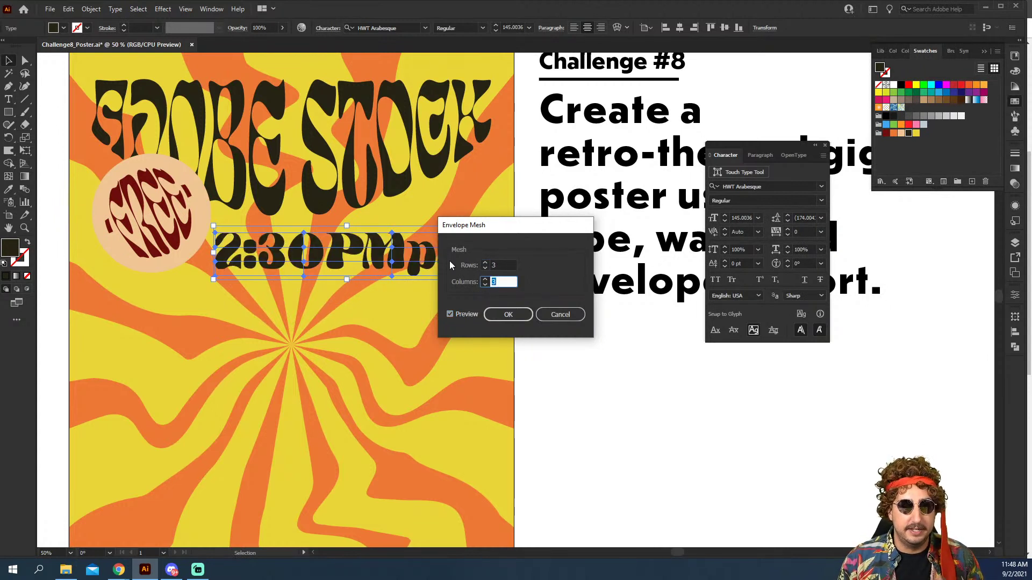
click(503, 315)
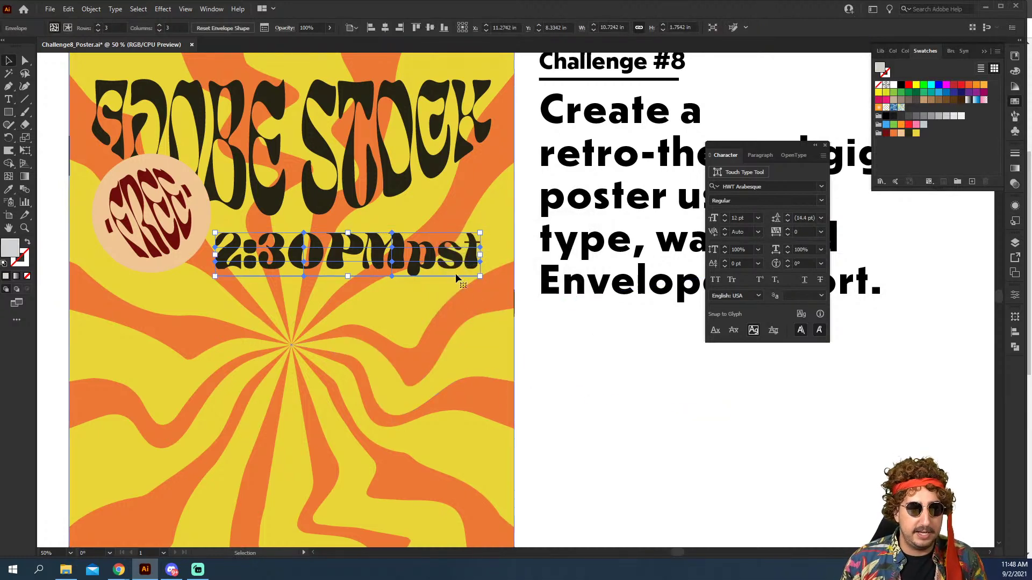
Step: Pull the mesh points along the upper edge of 2:30PMpst upward so the text follows the title's lower contour, with the t stretched tallest
key(z)
click(468, 253)
click(473, 295)
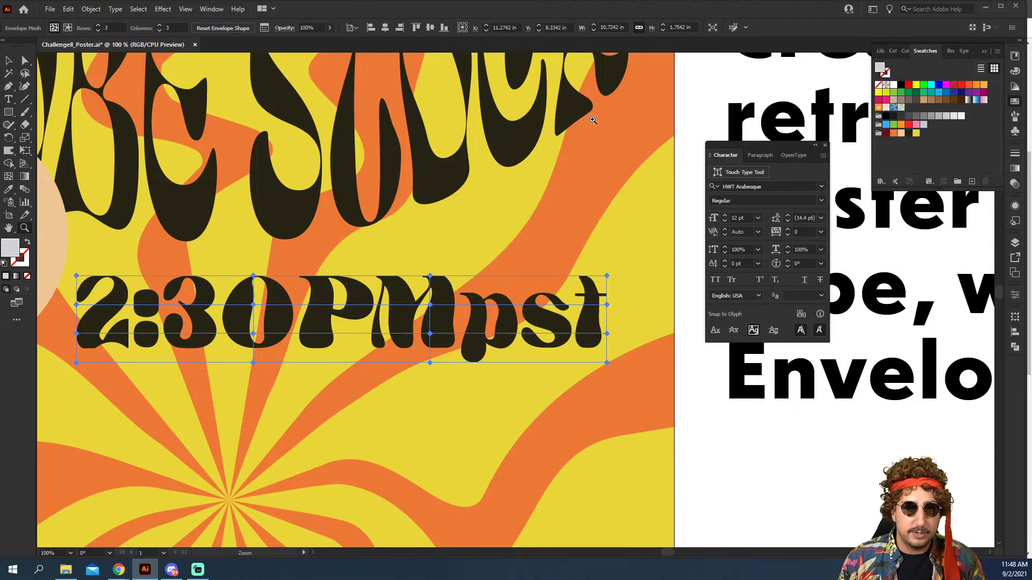
key(a)
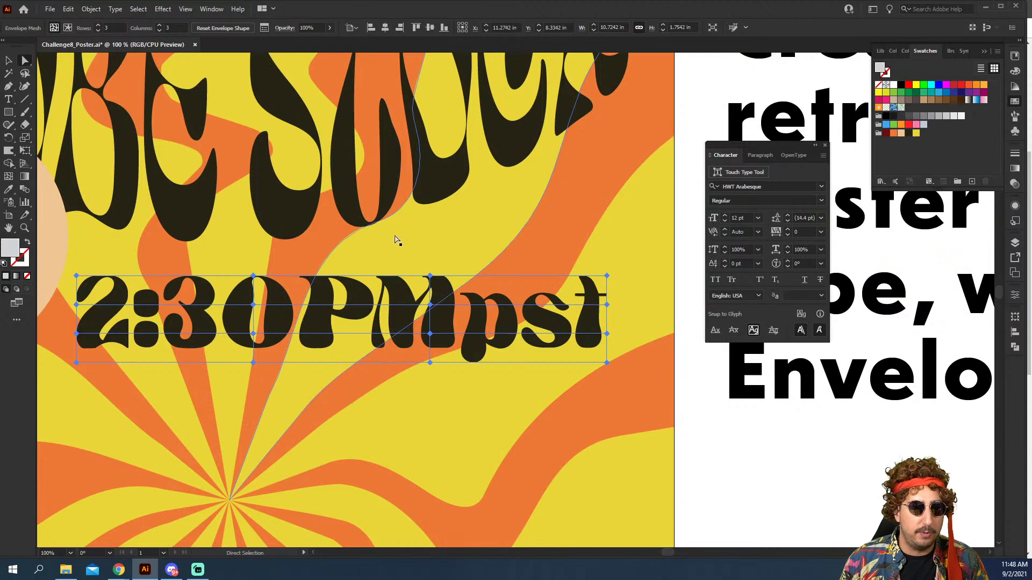
click(607, 276)
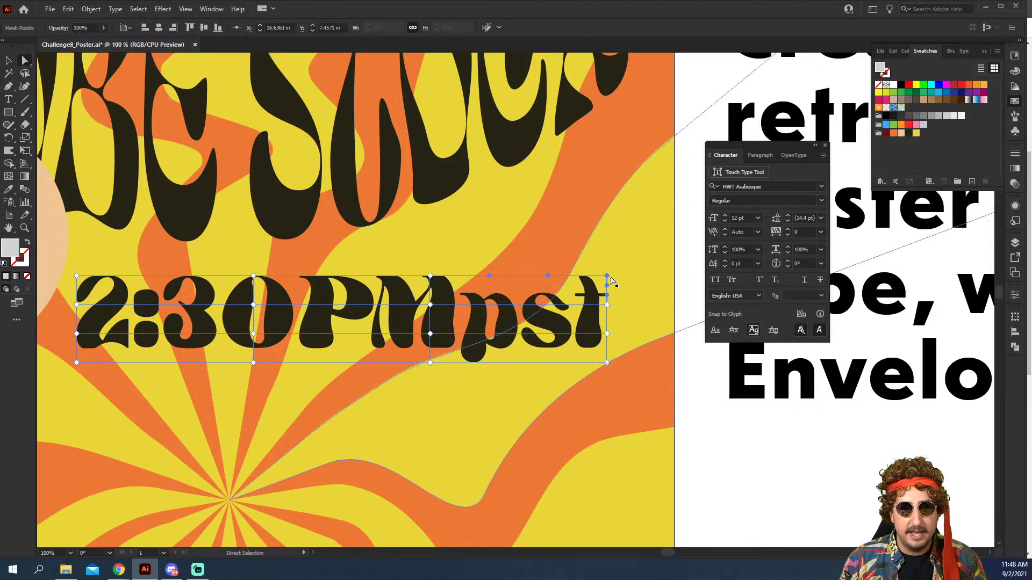
drag(608, 275, 623, 126)
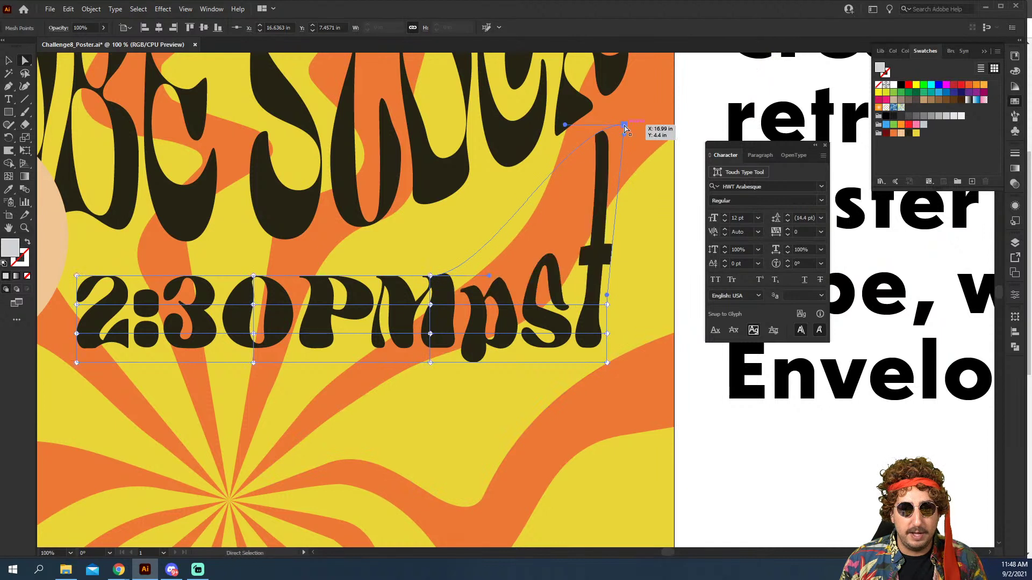
drag(430, 275, 504, 196)
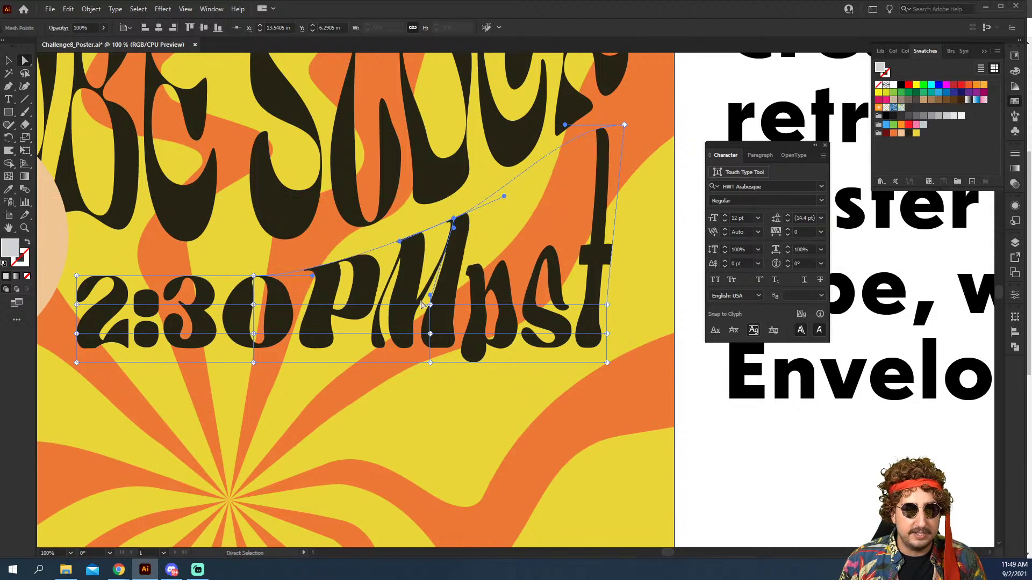
drag(421, 302, 500, 263)
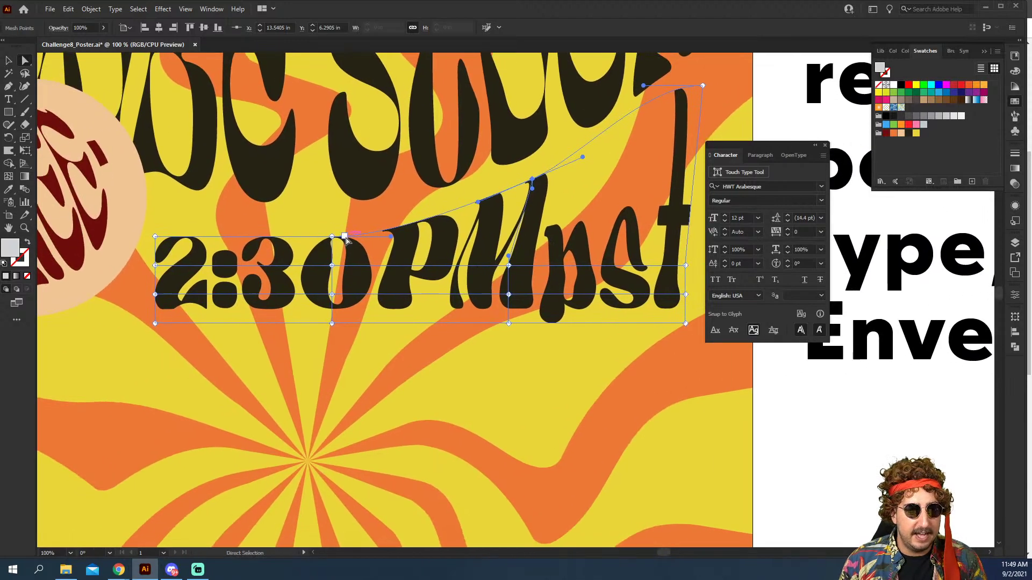
drag(346, 240, 321, 225)
drag(155, 237, 159, 198)
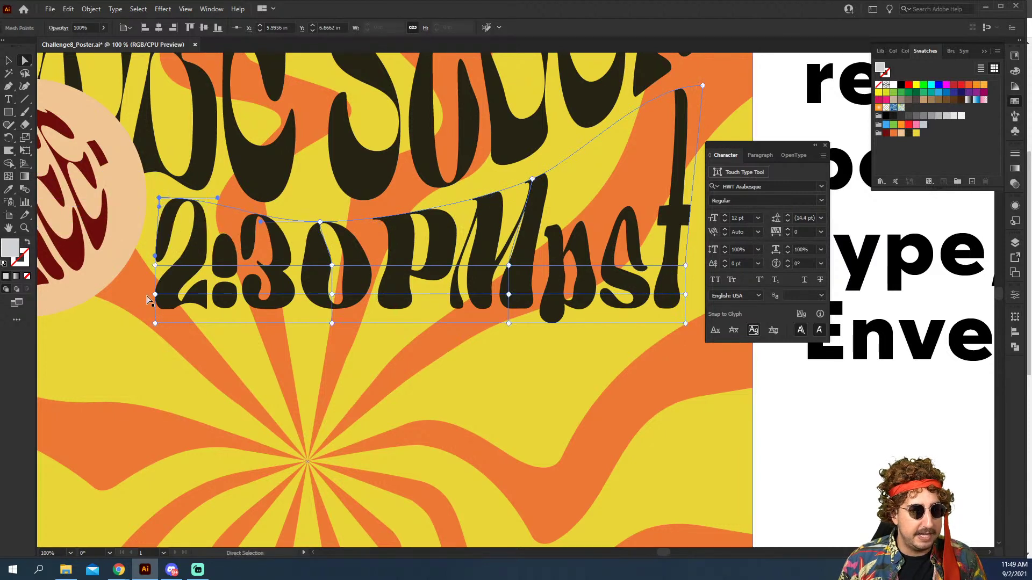
Step: Pull the lower mesh points on the left edge of 2:30PMpst outward so the 2 flares around the badge
drag(157, 266, 100, 312)
key(ctrl+z)
click(155, 326)
click(110, 306)
drag(139, 283, 135, 276)
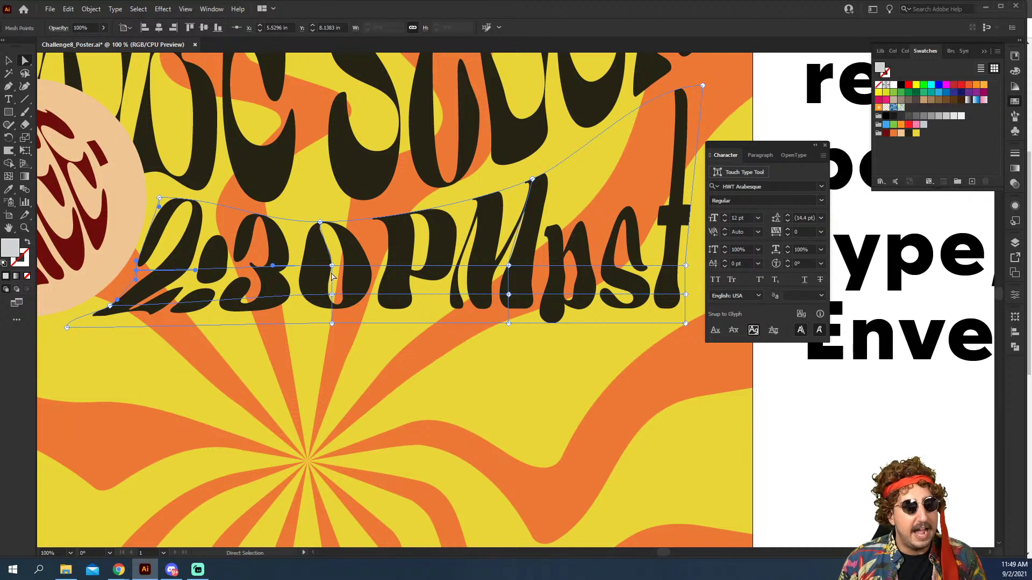
Step: Shift the four inner mesh points of 2:30PMpst to bend the 3, 0, P and M into wavy letterforms
drag(332, 266, 274, 271)
drag(331, 295, 347, 306)
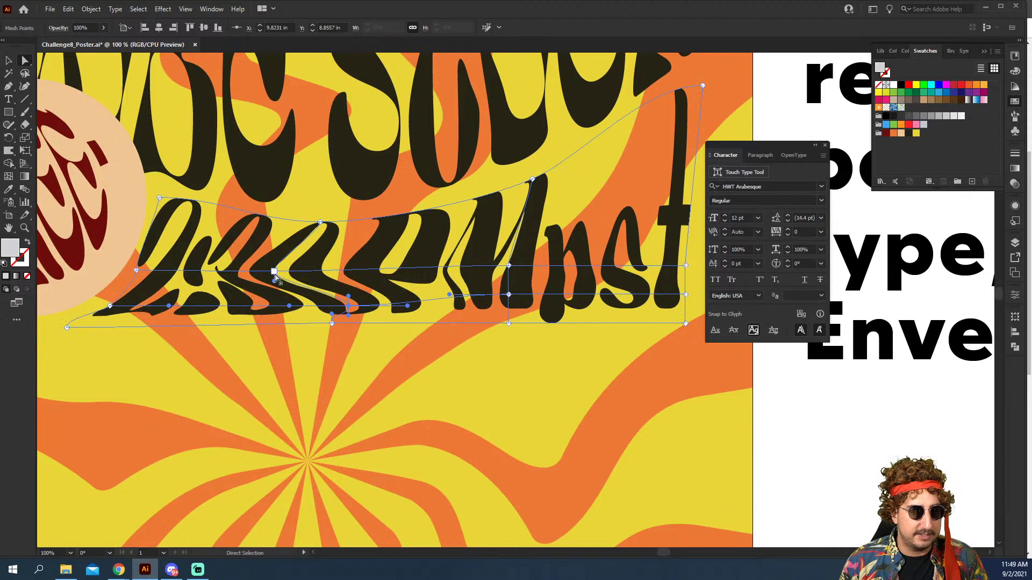
drag(275, 271, 302, 269)
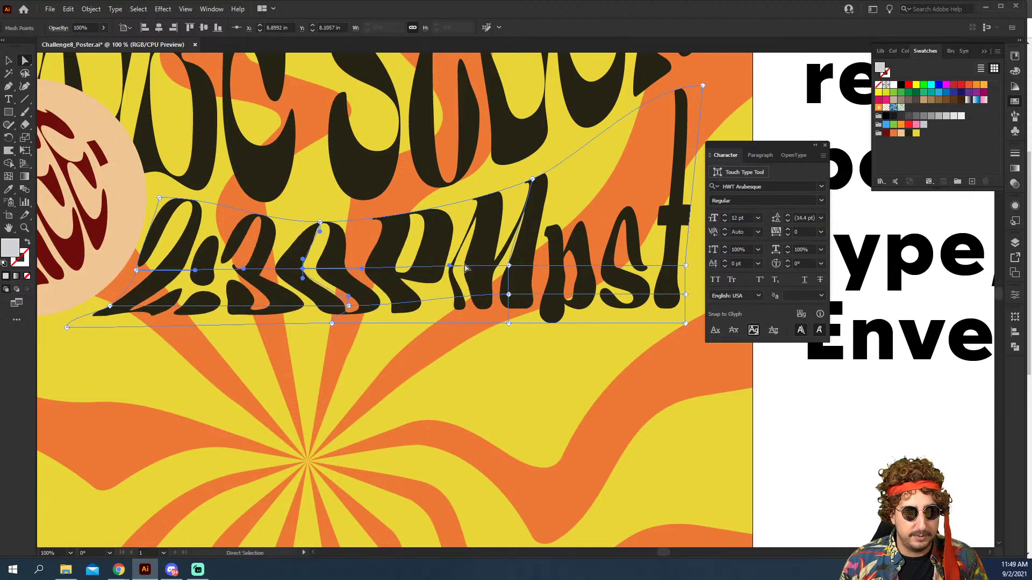
drag(508, 266, 496, 240)
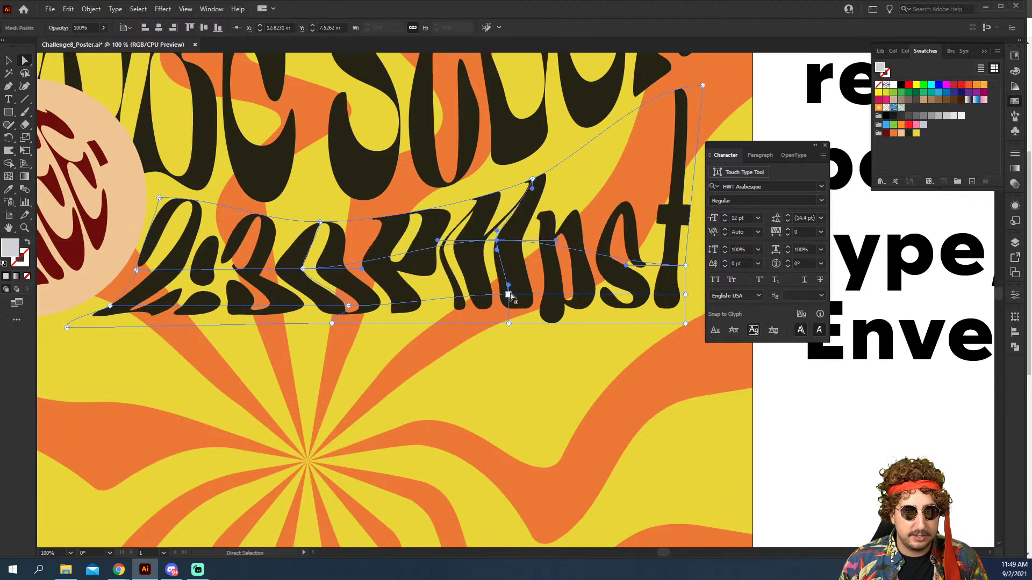
mouse_move(508, 295)
mouse_down()
mouse_move(553, 292)
mouse_move(524, 285)
mouse_up()
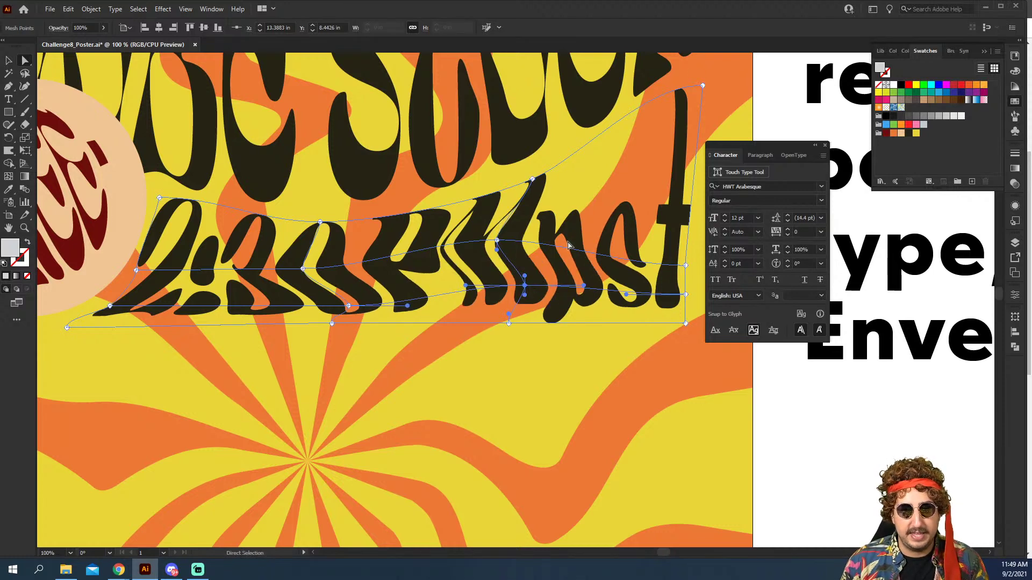
Step: Replace the lowercase pst in the warped time lettering with uppercase PST
key(ctrl+minus)
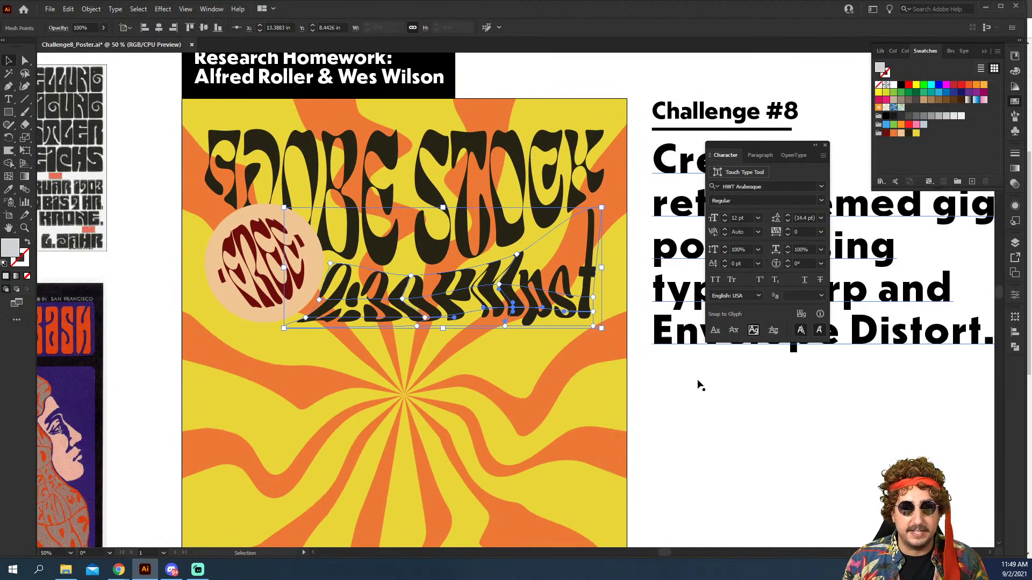
key(ctrl+minus)
click(691, 403)
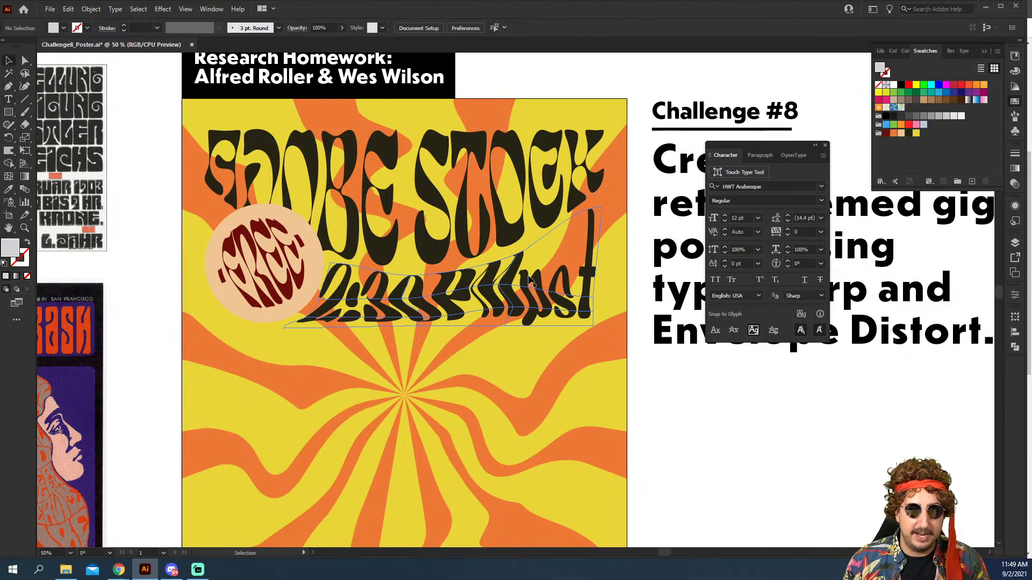
double_click(520, 295)
double_click(532, 269)
drag(501, 267, 645, 277)
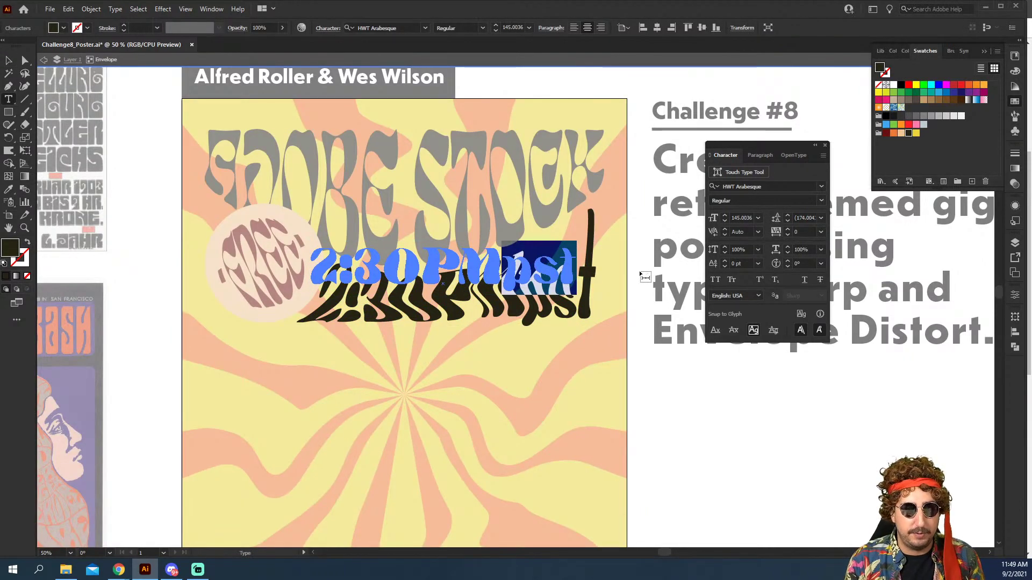
text(PST)
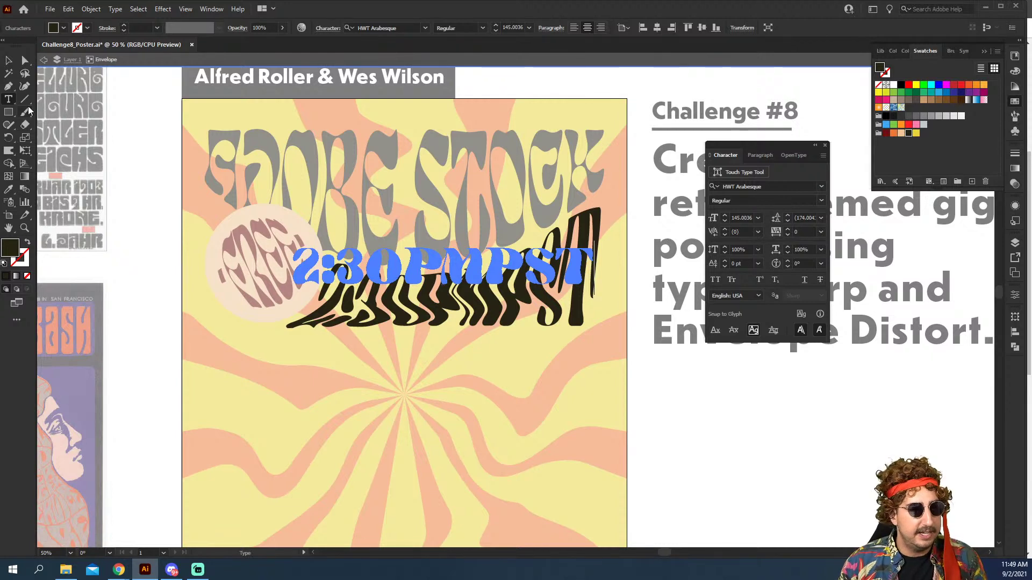
click(8, 61)
double_click(138, 144)
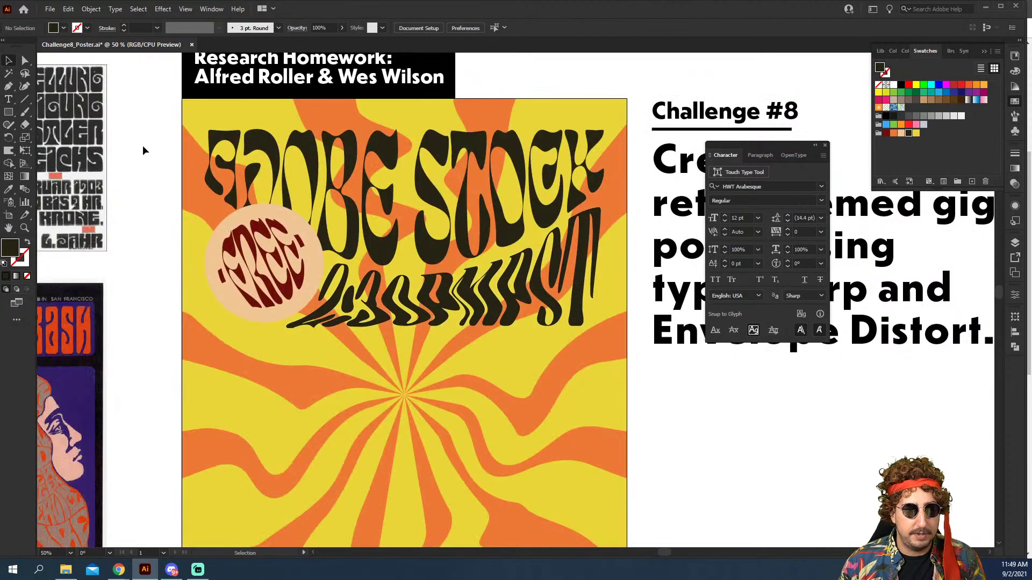
Step: Switch the 2:30PMPST lettering from contents editing to envelope editing
click(426, 308)
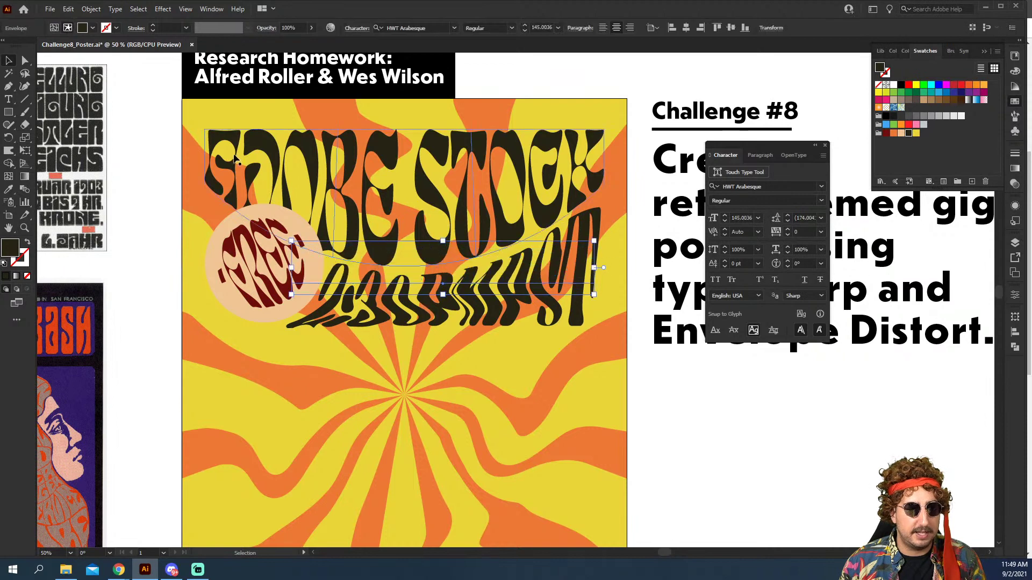
key(ctrl+shift+v)
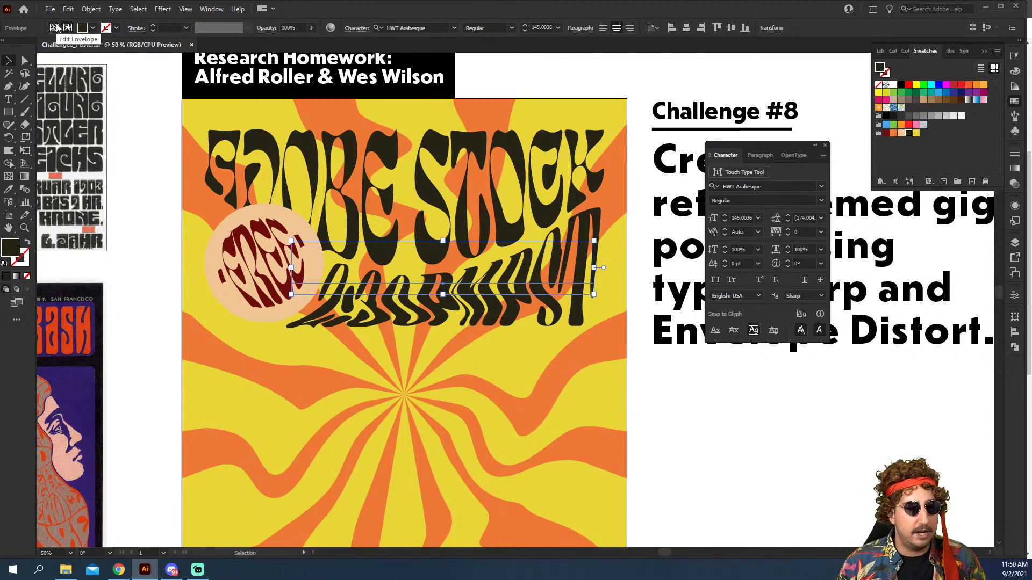
click(54, 27)
Step: Move the inner mesh point at the foot of the 0 in 2:30PMPST to the left to straighten the numeral
key(ctrl+space)
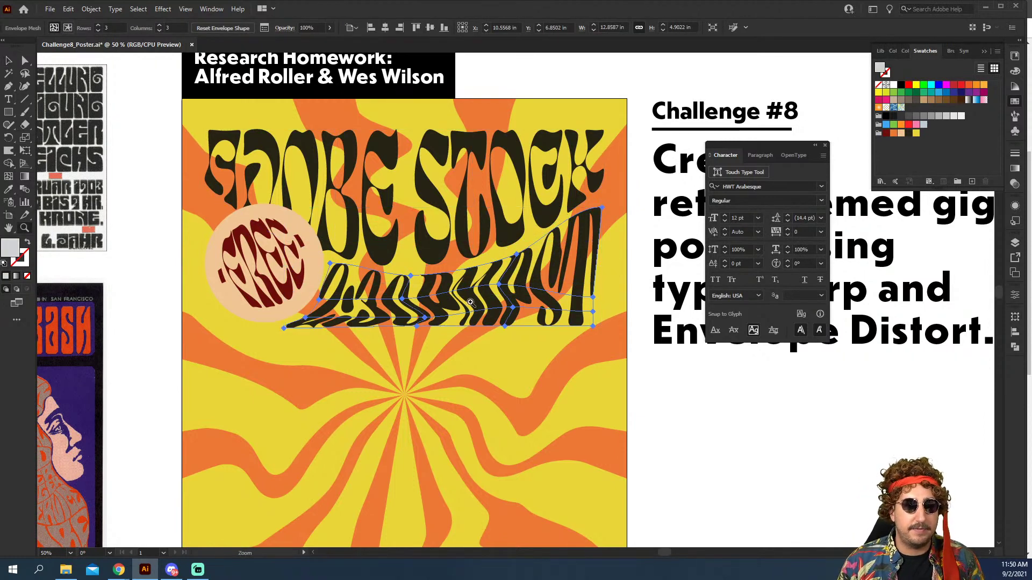
click(470, 302)
click(476, 317)
key(a)
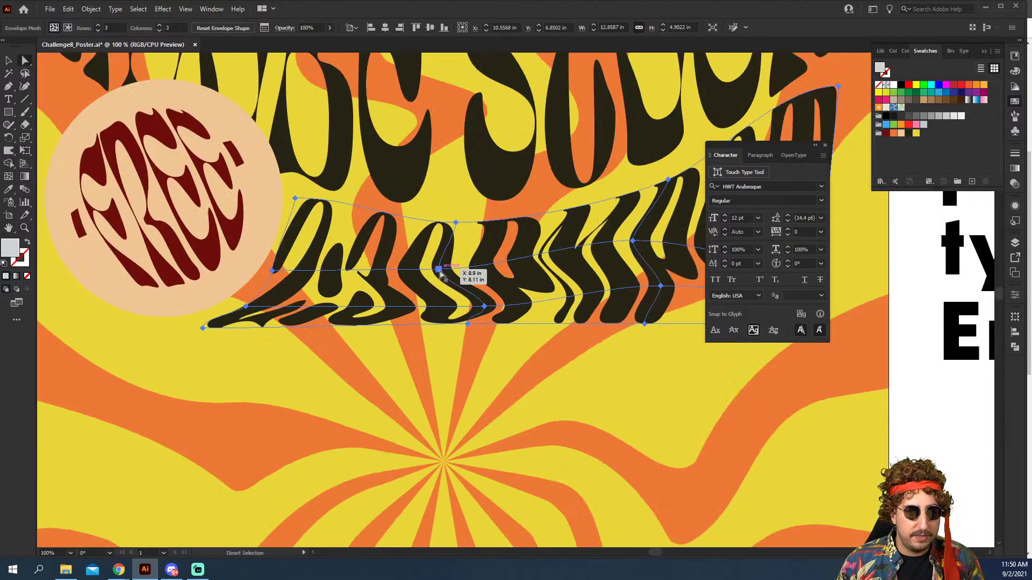
click(438, 270)
drag(484, 306, 453, 303)
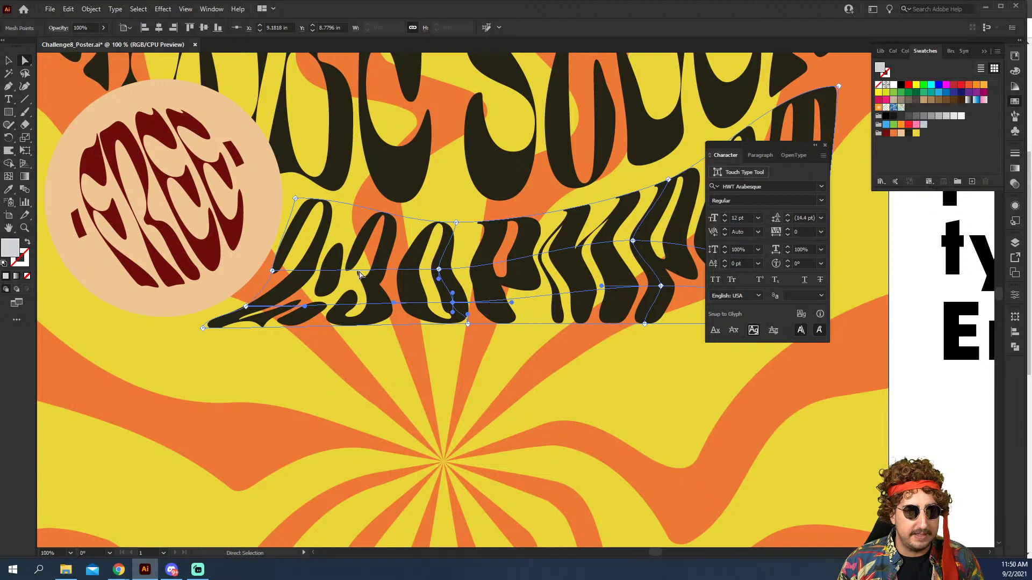
Step: Adjust the mesh curve running through the 2 and 3 of 2:30PMPST to refine the digit shapes, and deselect the lettering
click(379, 271)
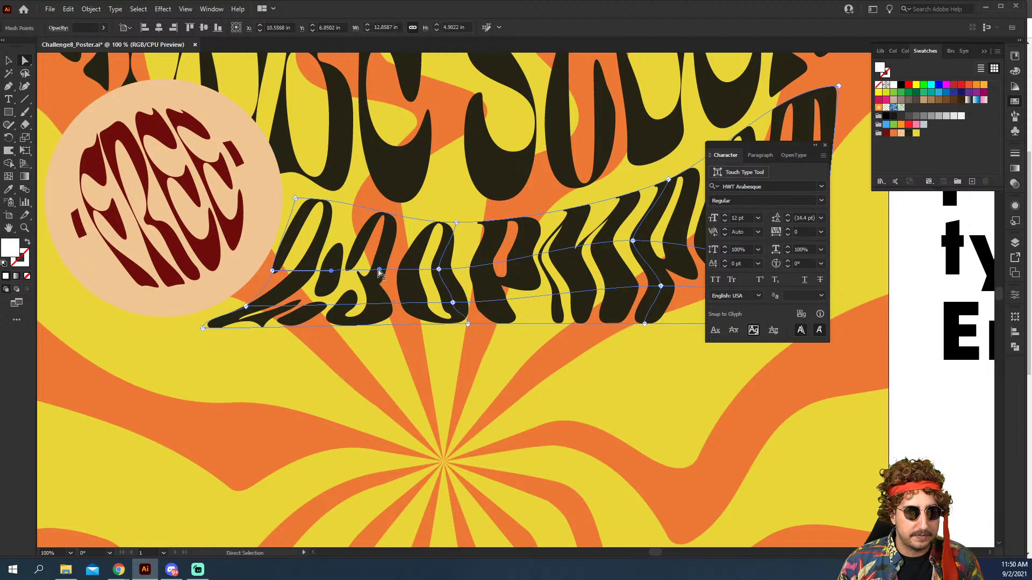
drag(379, 270, 333, 274)
key(ctrl+z)
key(z)
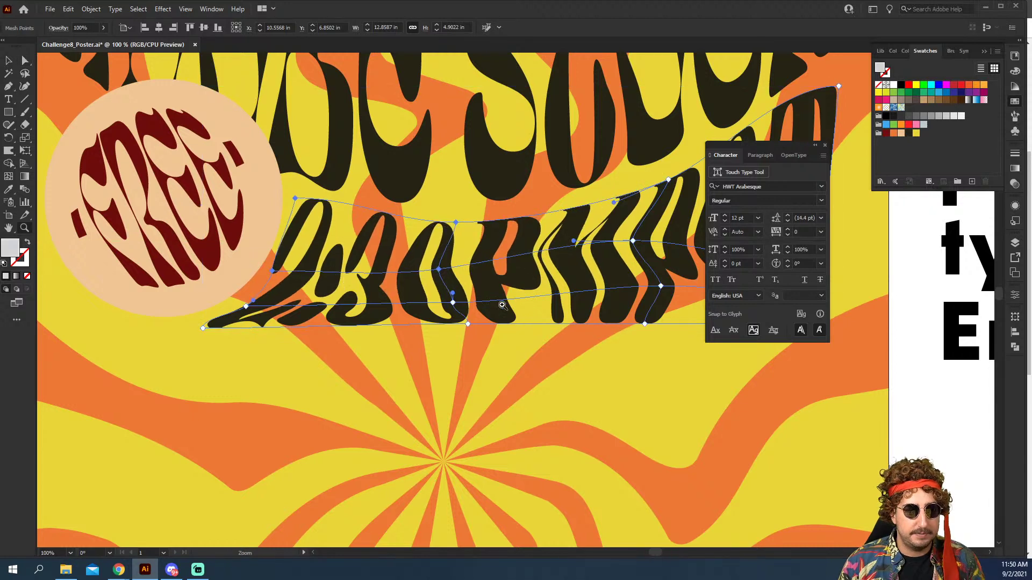
alt+click(526, 310)
alt+click(525, 310)
key(v)
click(710, 369)
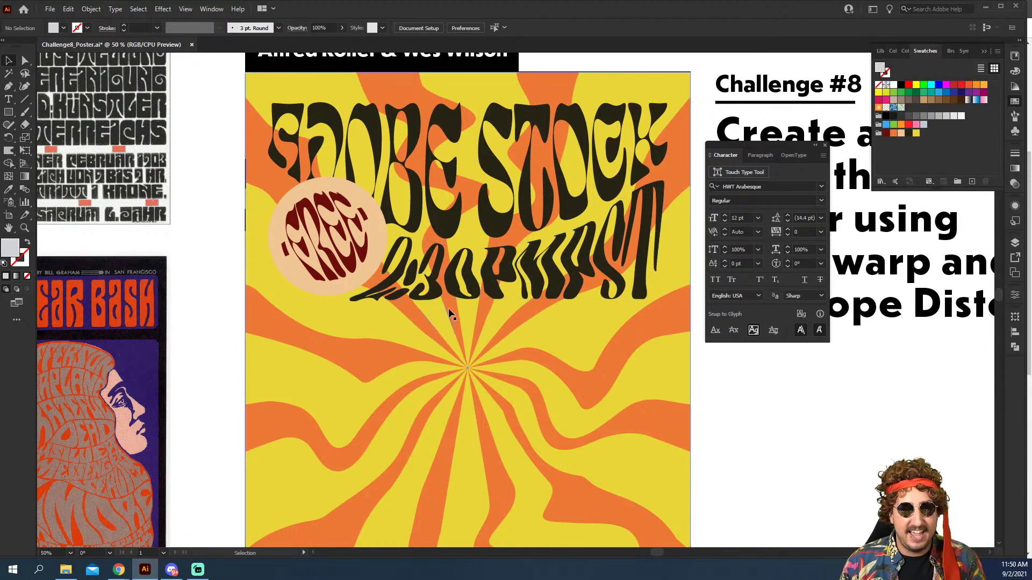
Step: Add an area text frame with lorem ipsum placeholder text below 2:30PMPST, spanning about the width of the title
key(ctrl+minus)
drag(554, 340, 463, 232)
key(z)
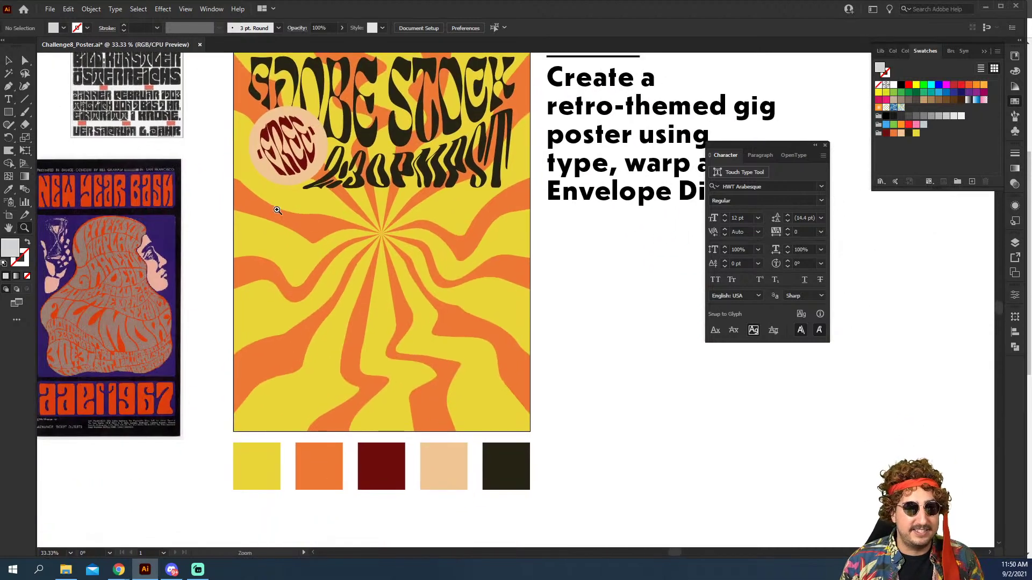
key(t)
drag(250, 196, 512, 247)
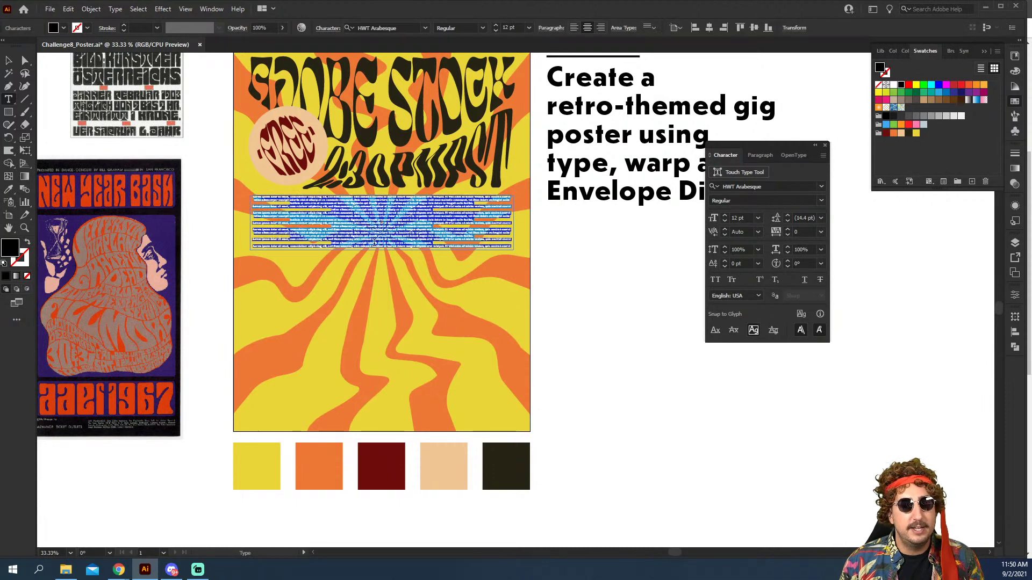
Step: Left-align the placeholder paragraph and set its font size to 40 pt
click(573, 28)
click(740, 218)
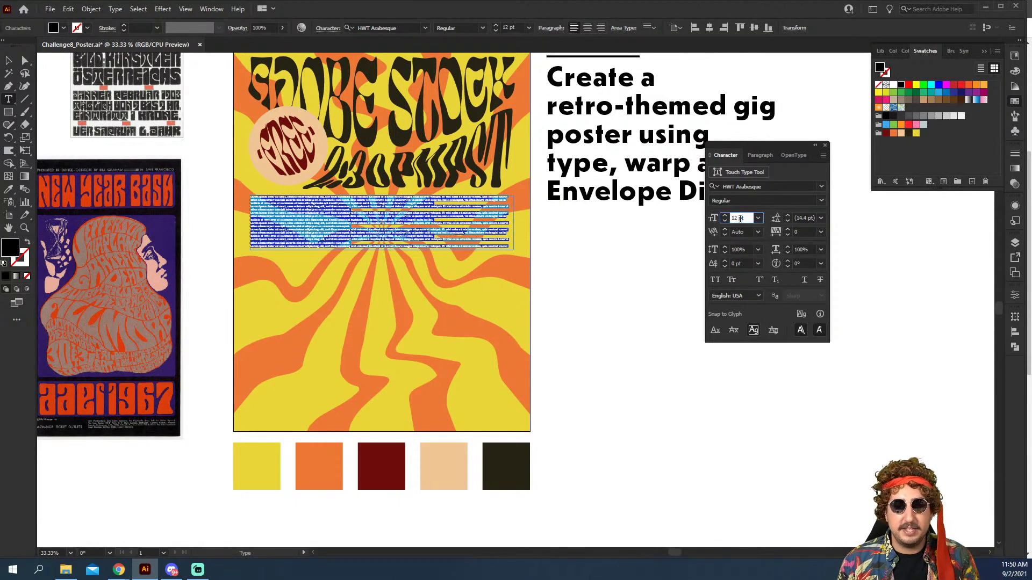
text(40)
key(Return)
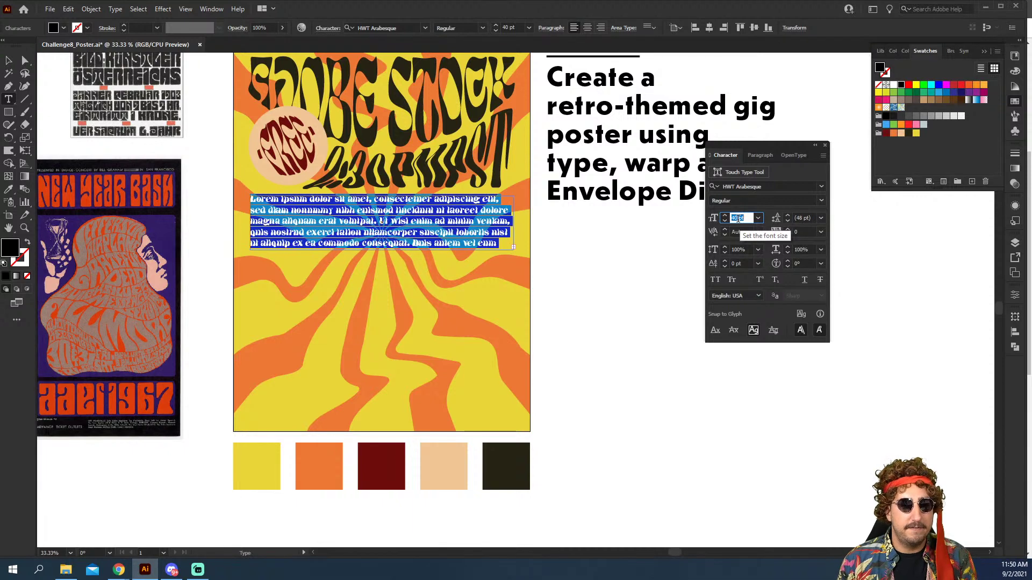
key(Escape)
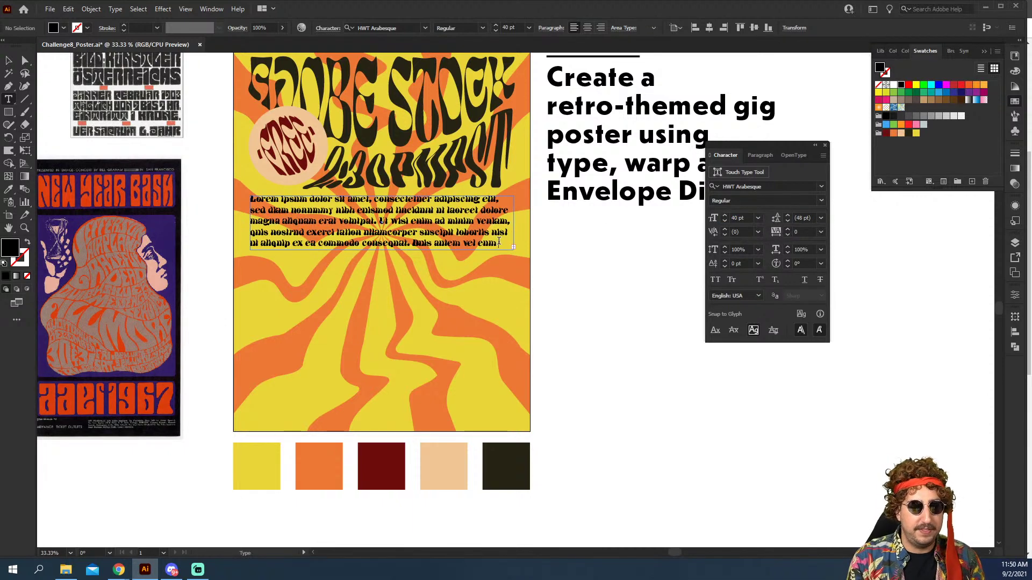
Step: End the placeholder paragraph with a period after its last visible word, enim
click(500, 237)
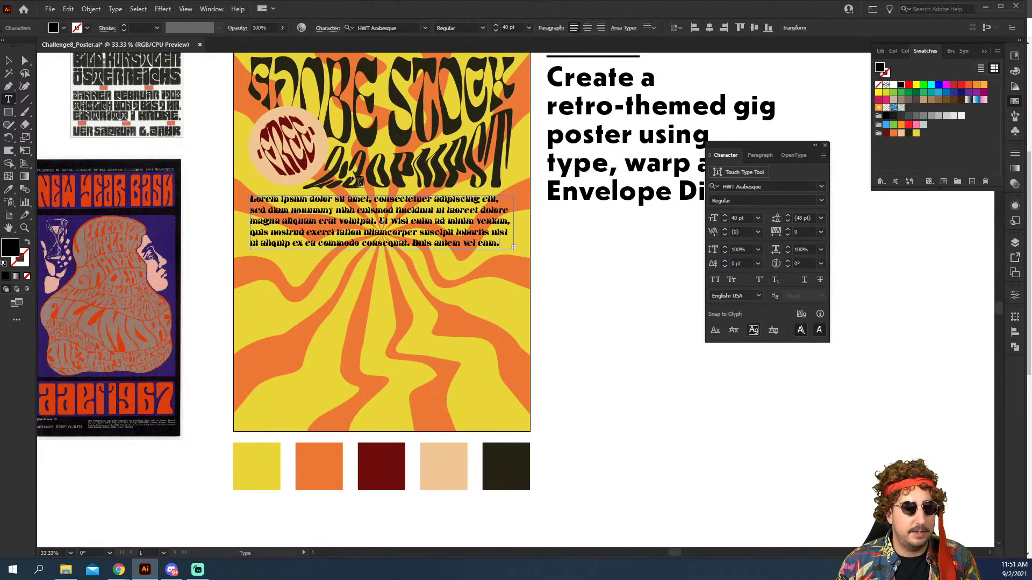
click(9, 60)
click(582, 292)
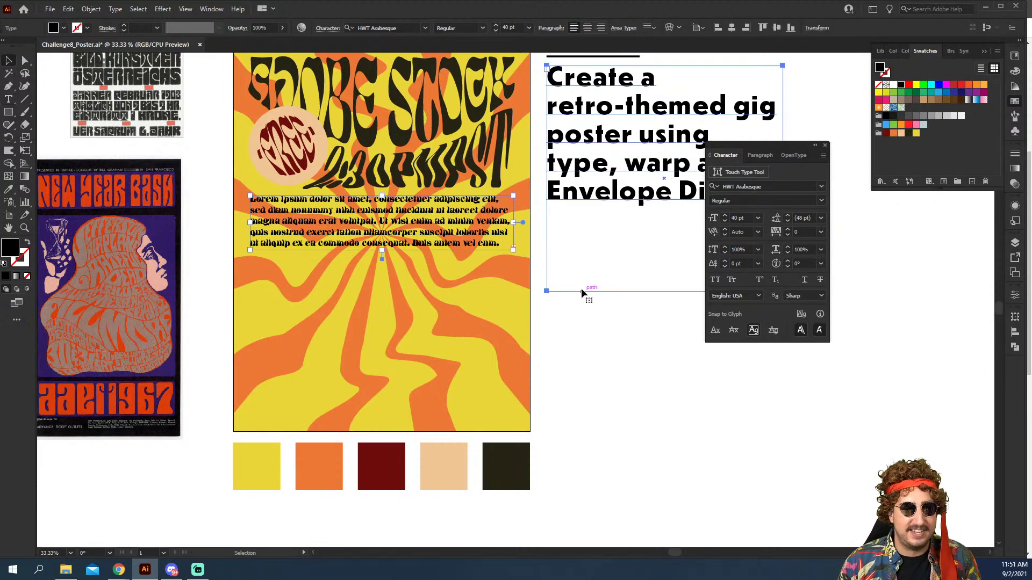
drag(562, 359, 591, 411)
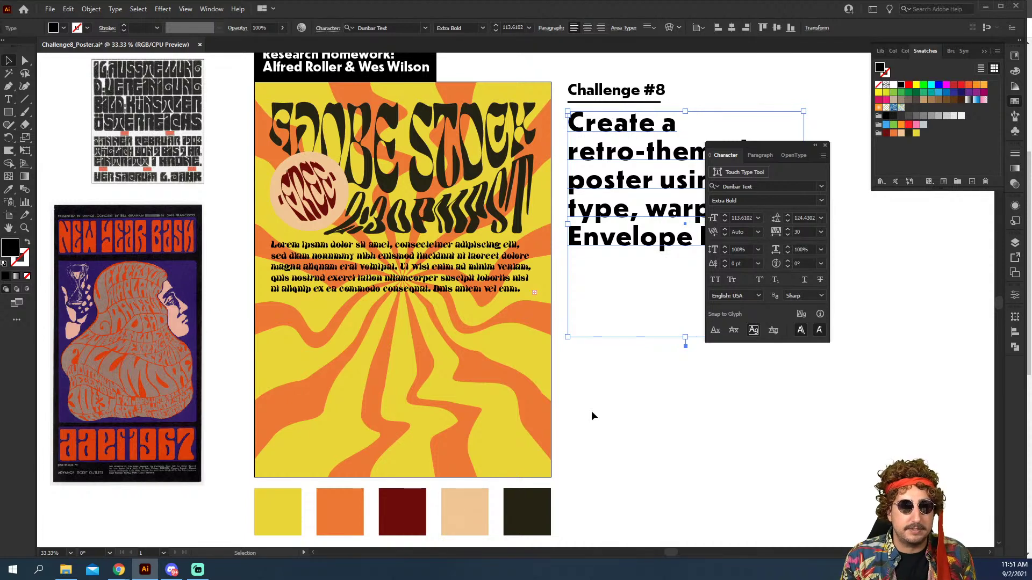
Step: Try the Arc and Arc Upper warp styles on the ADOBE STOCK title, restore Arc Lower, and move the title back down
click(428, 155)
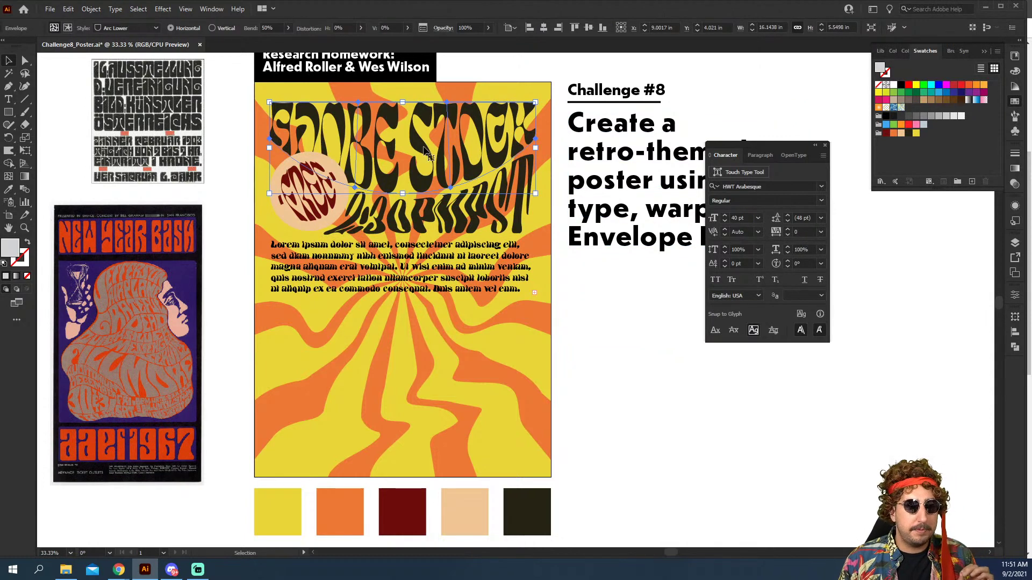
click(152, 31)
click(139, 38)
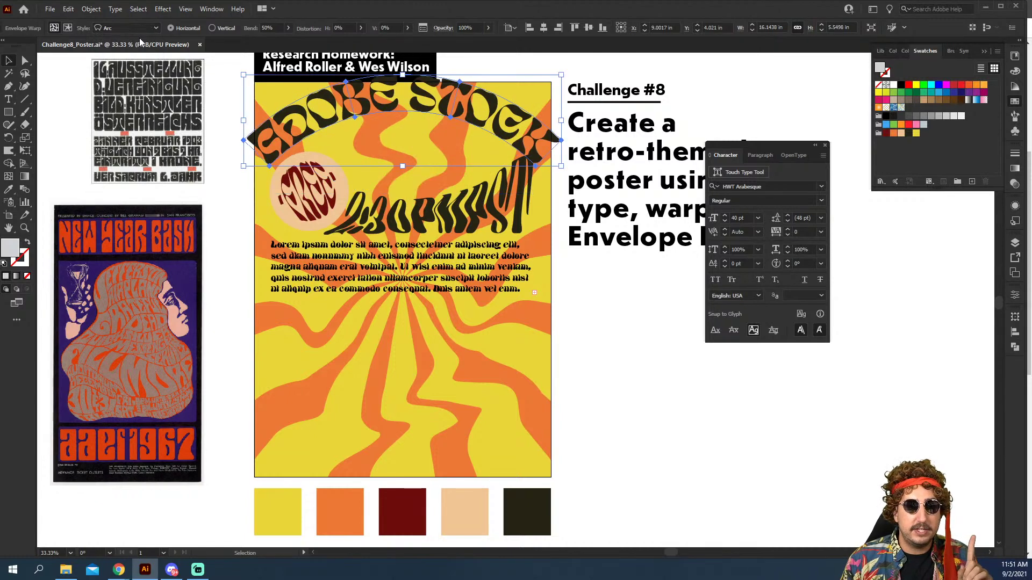
click(142, 30)
click(140, 63)
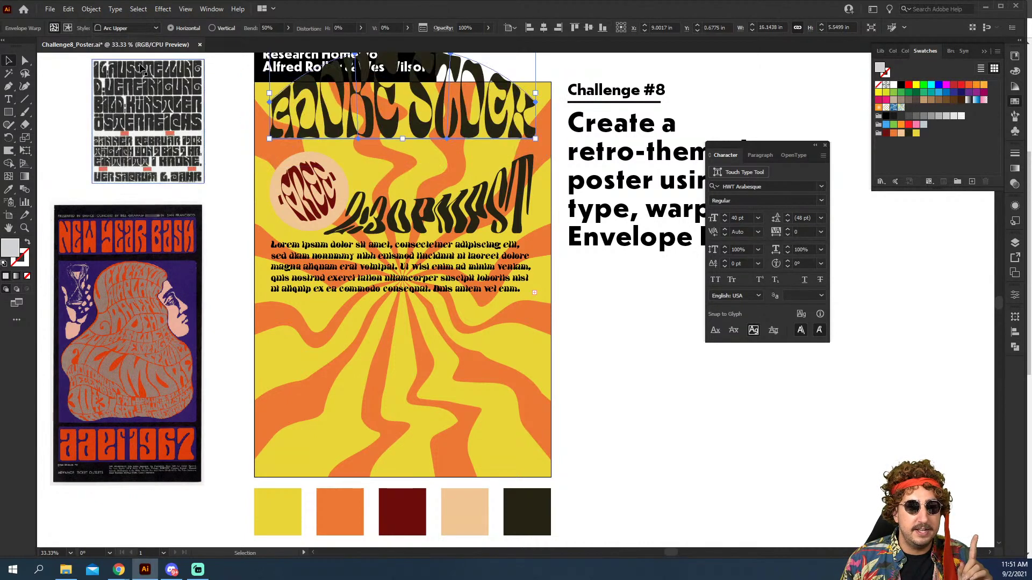
click(134, 29)
click(136, 51)
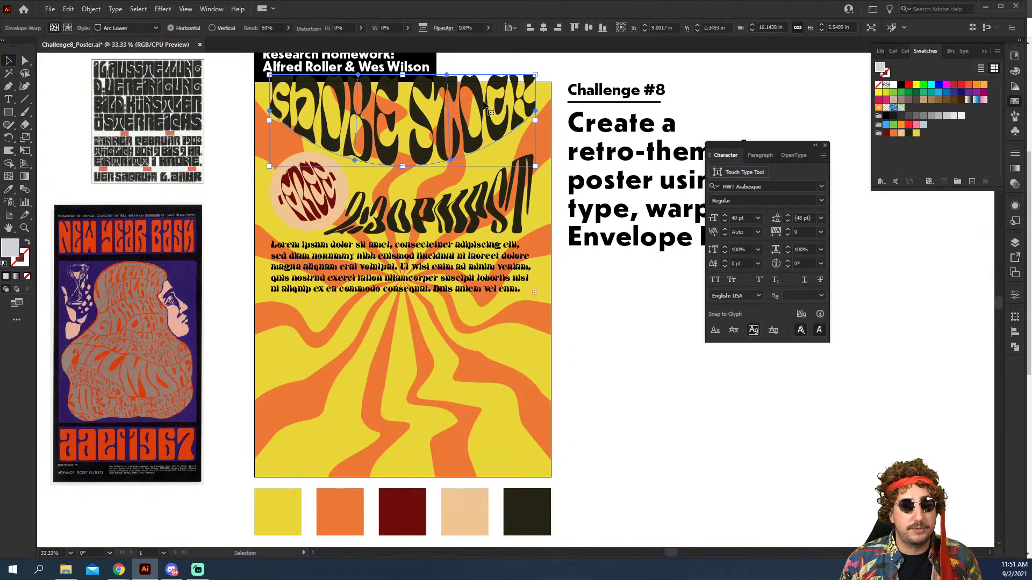
drag(485, 104, 482, 129)
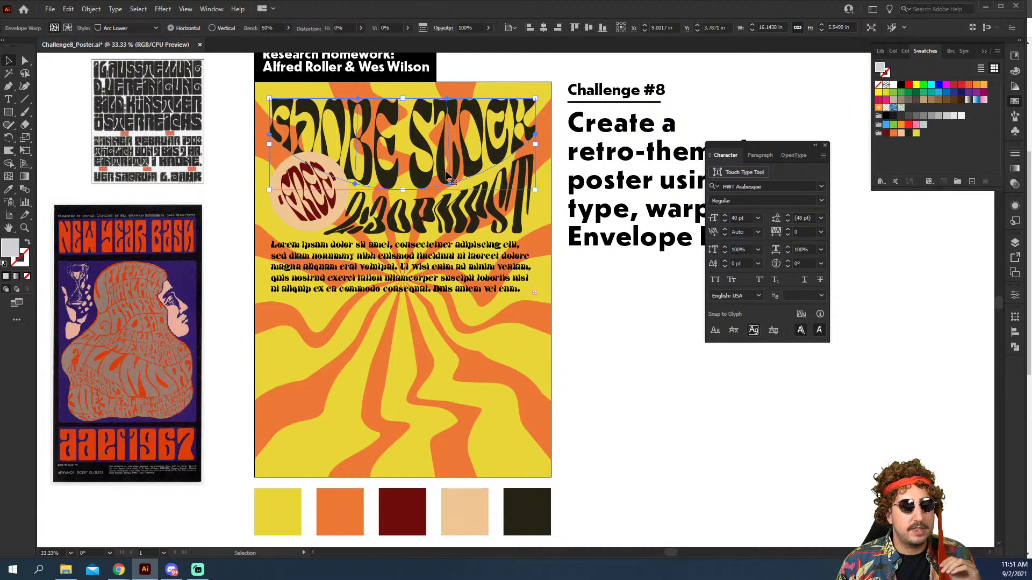
Step: Examine the Envelope Distort options for the ADOBE STOCK title, the FREE badge text and the 2:30PMPST lettering
click(91, 9)
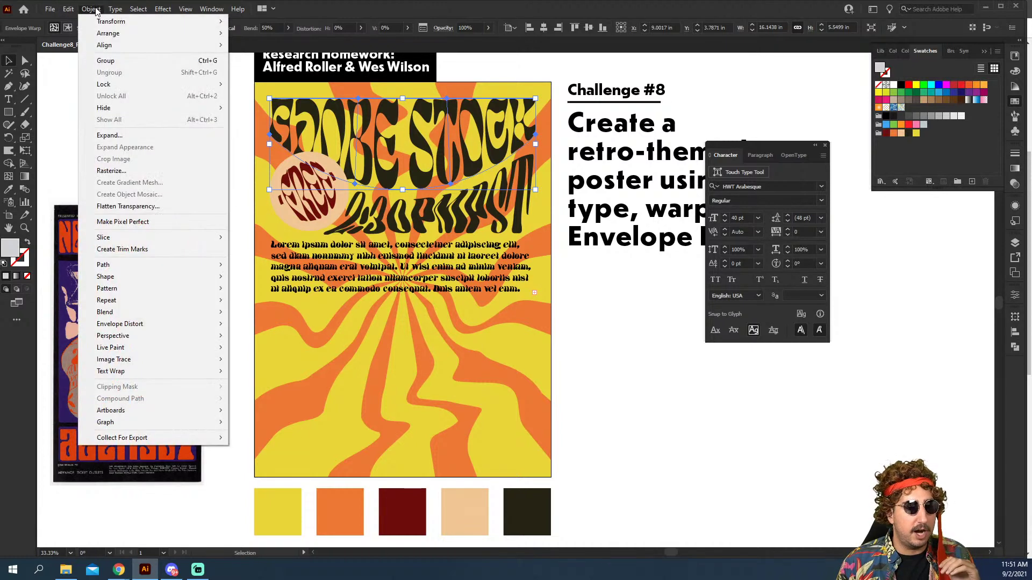
mouse_move(156, 325)
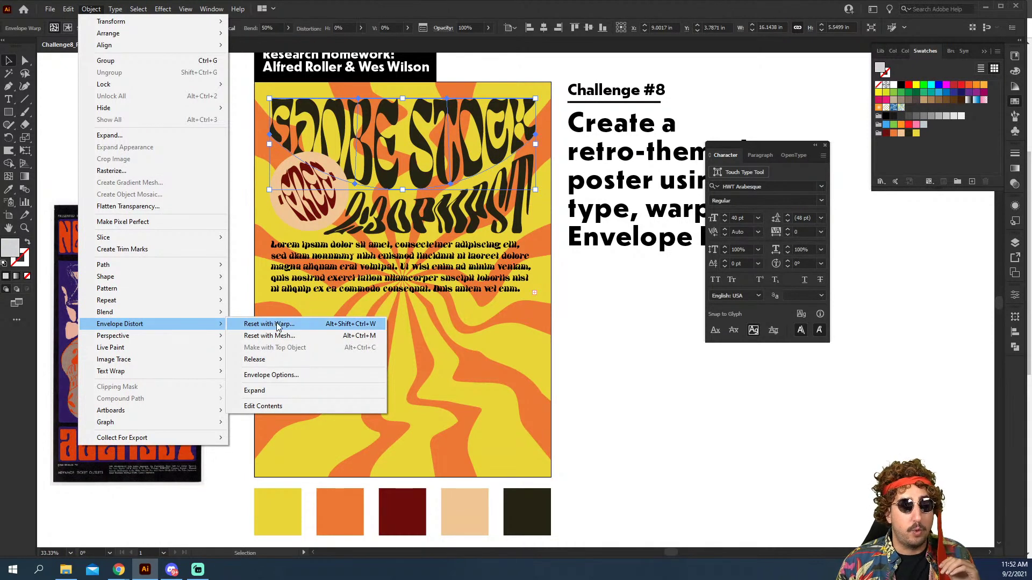
click(478, 214)
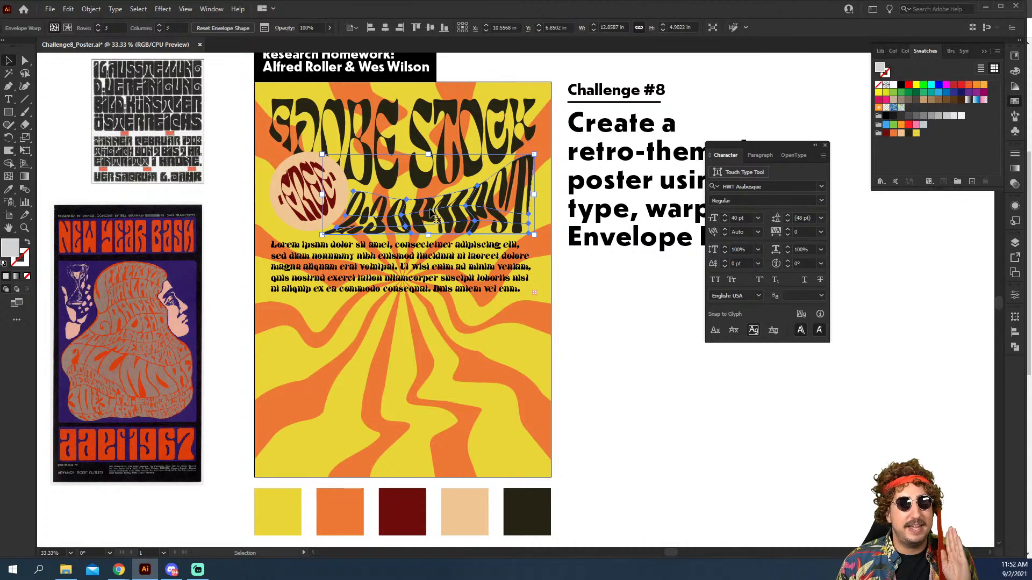
click(303, 185)
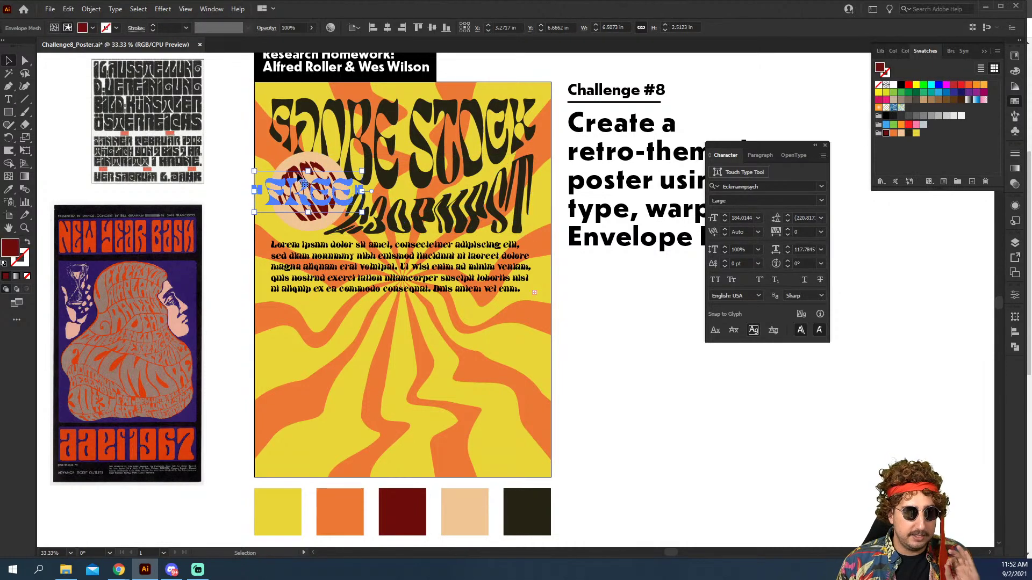
click(55, 28)
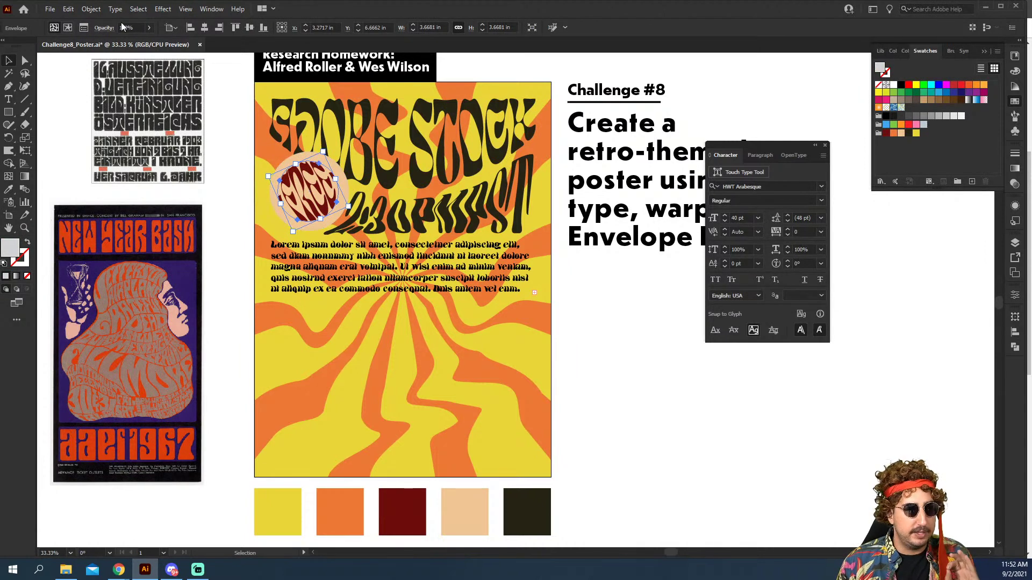
click(91, 8)
mouse_move(177, 325)
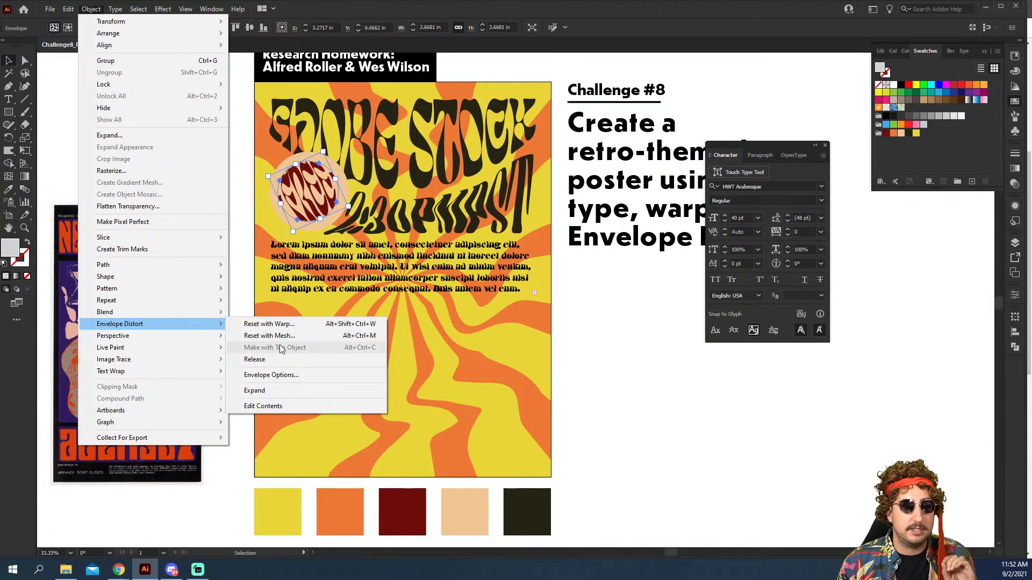
click(424, 285)
click(430, 223)
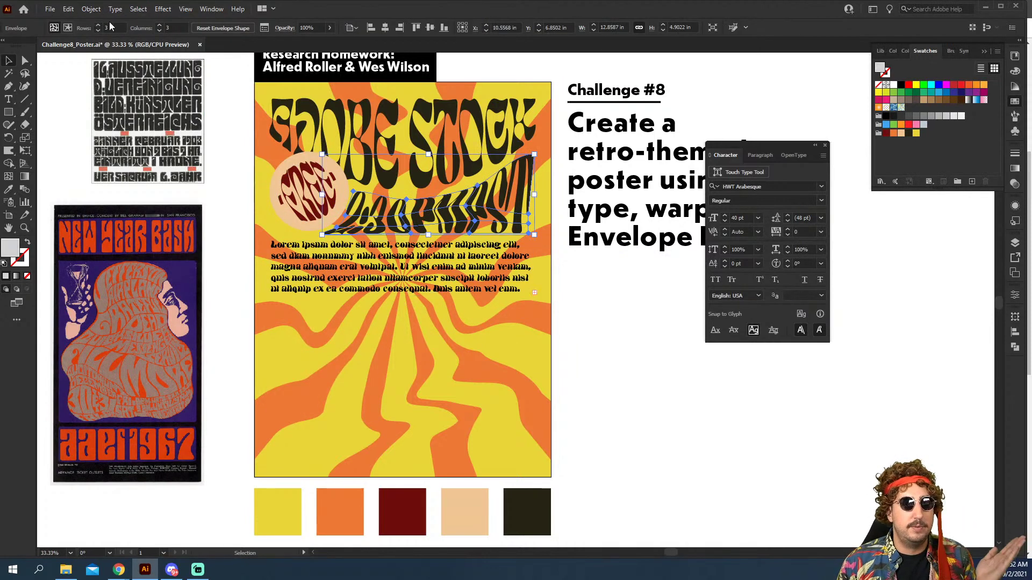
click(90, 9)
mouse_move(184, 325)
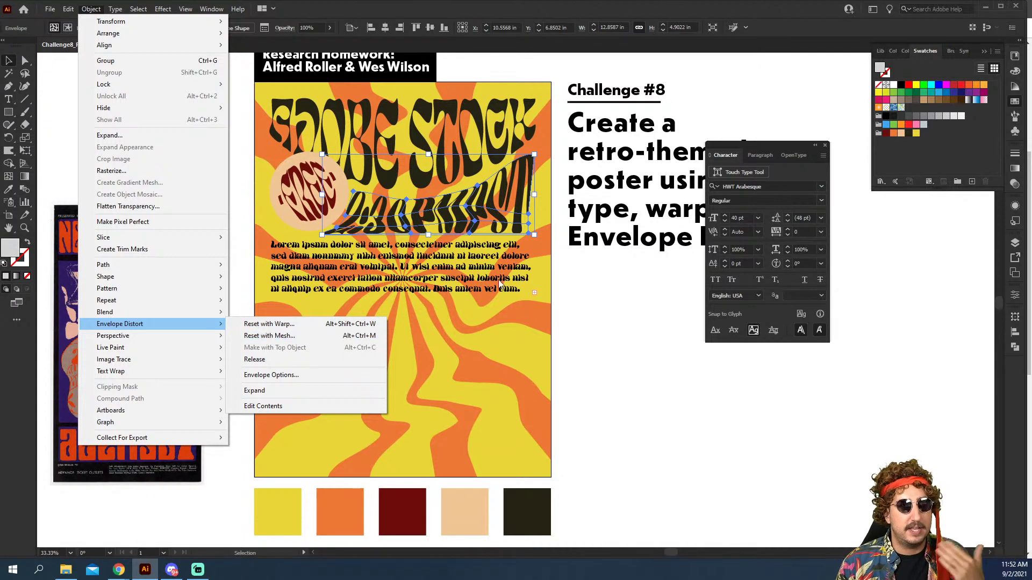
click(680, 401)
drag(351, 345, 64, 340)
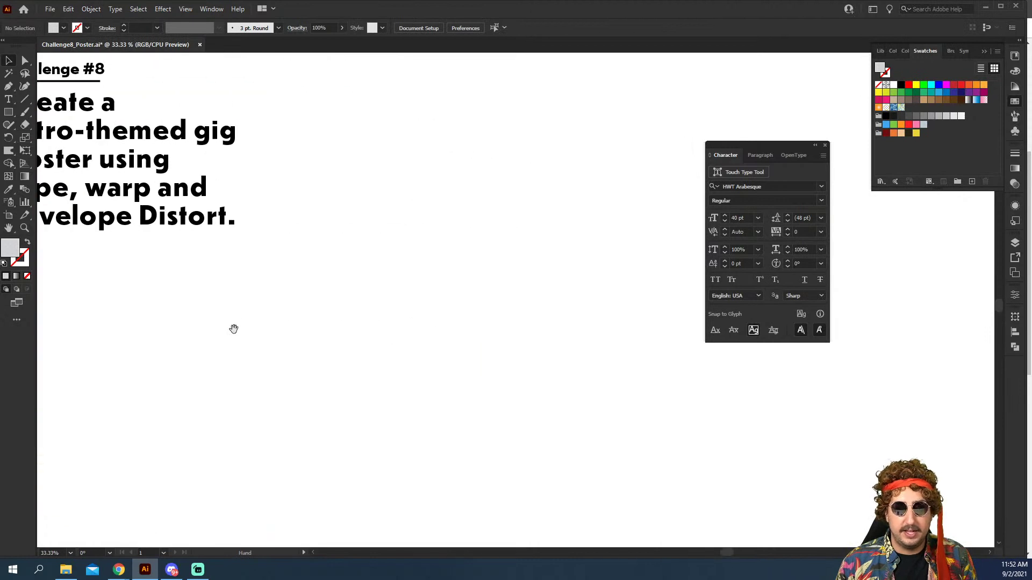
Step: Draw an irregular closed 13-point spiky shape with the Pen tool on the empty canvas beside the challenge text
key(p)
click(362, 265)
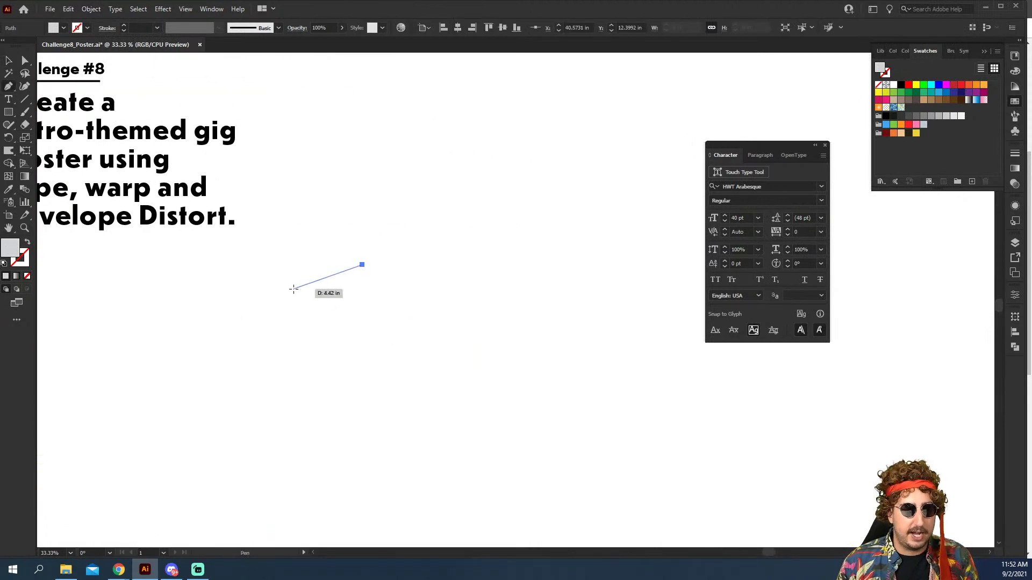
click(289, 301)
click(350, 349)
click(298, 408)
click(400, 439)
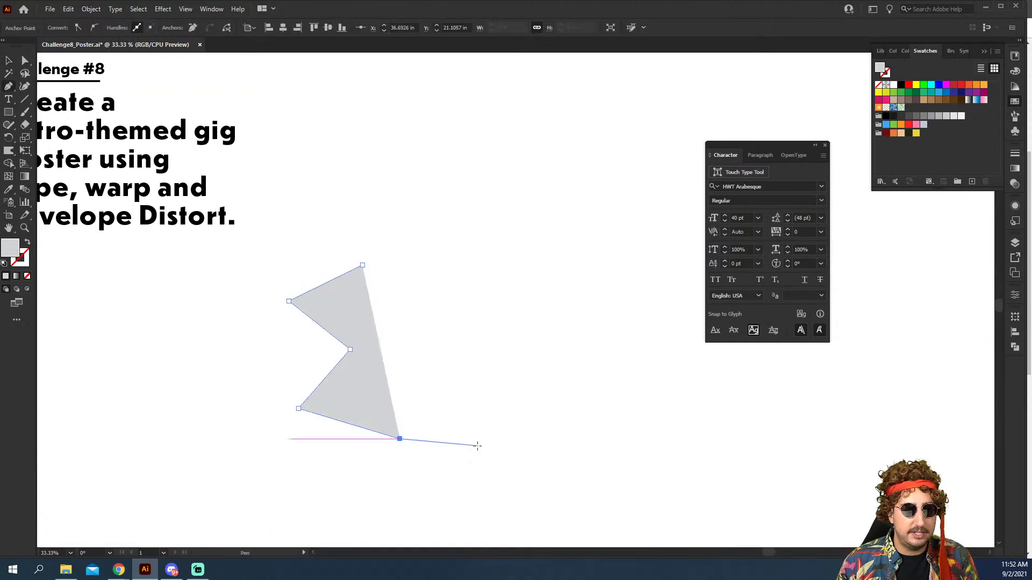
click(550, 419)
click(601, 456)
click(729, 412)
click(663, 330)
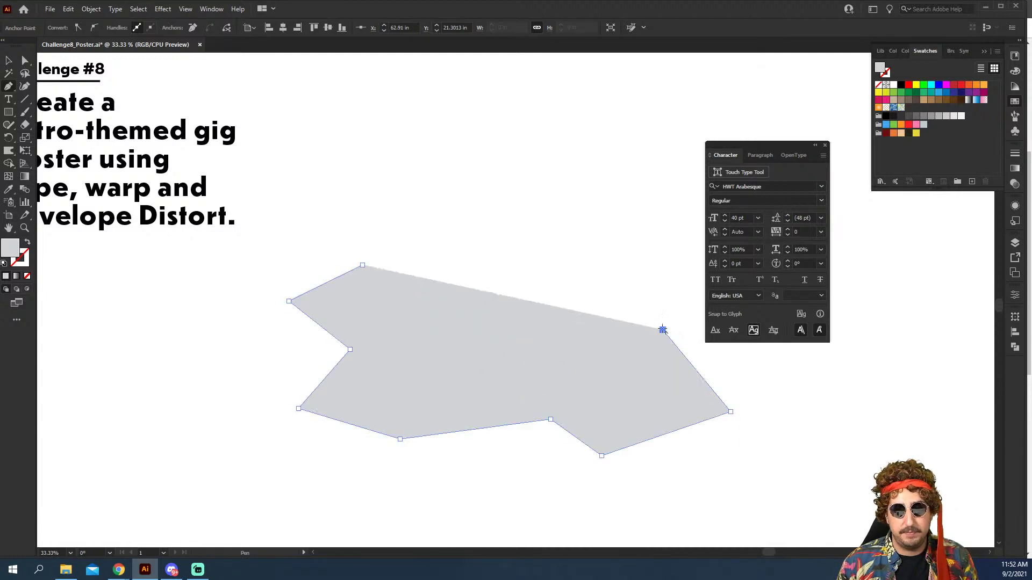
click(670, 250)
click(577, 280)
click(523, 201)
click(474, 295)
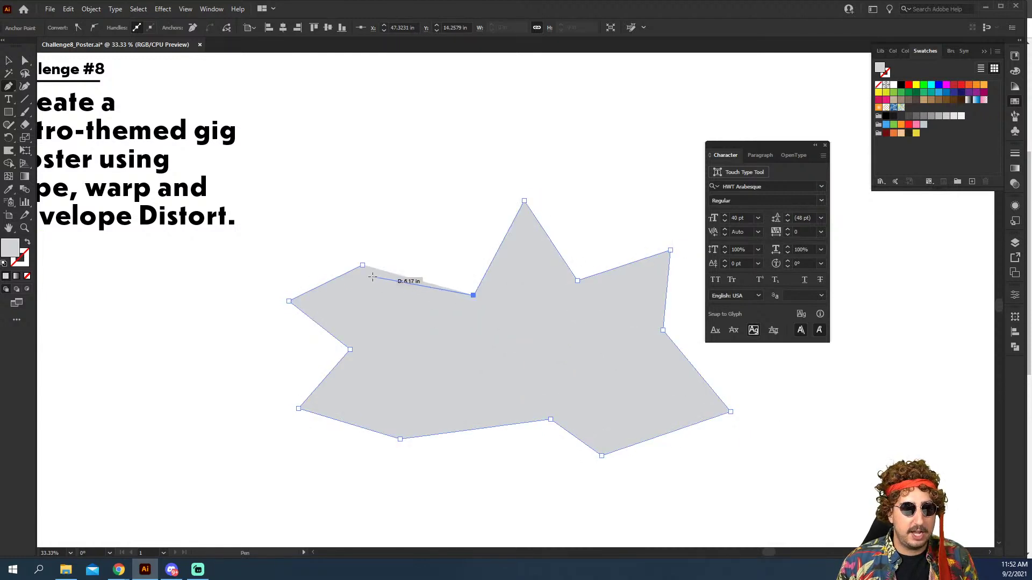
click(362, 265)
Step: Round all corners of the spiky shape by about 1.5 in and move the shape left toward the challenge text
key(a)
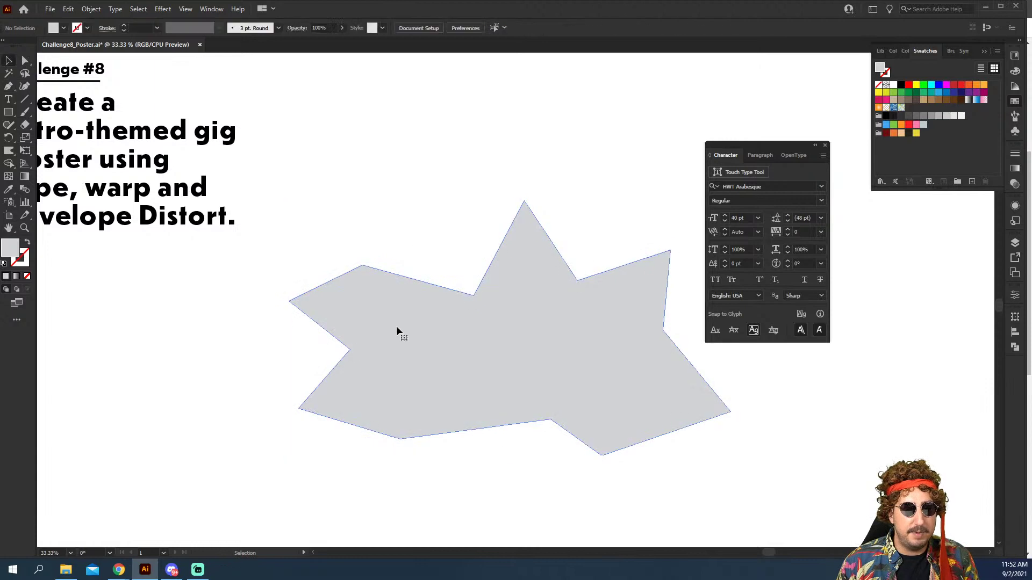
click(379, 298)
drag(364, 276, 369, 295)
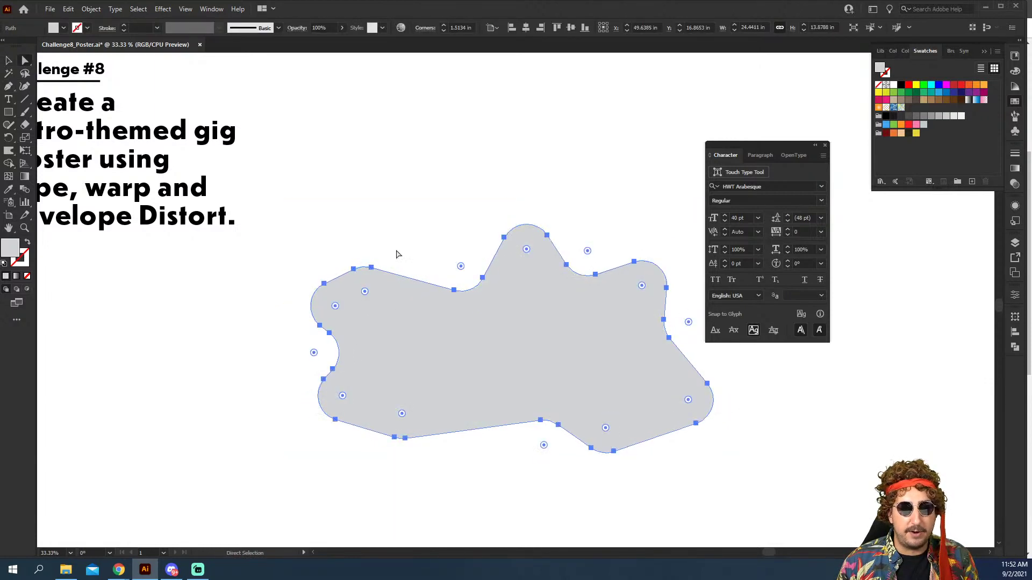
key(v)
click(407, 231)
drag(419, 246, 219, 247)
Step: Add the first name in capitals as point text above the rounded shape and scale it to about 281 pt
key(t)
click(242, 155)
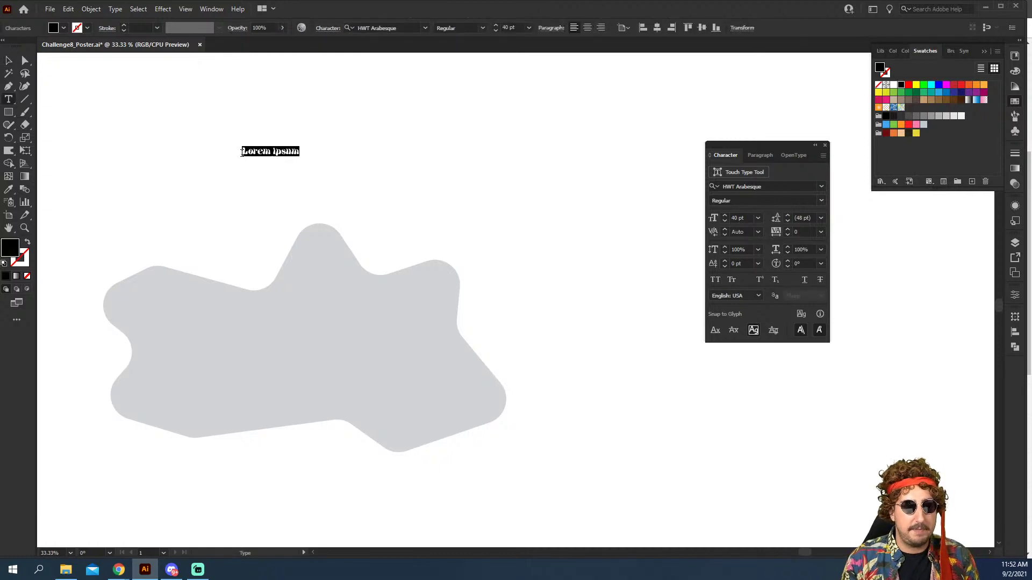
text(ANDREW)
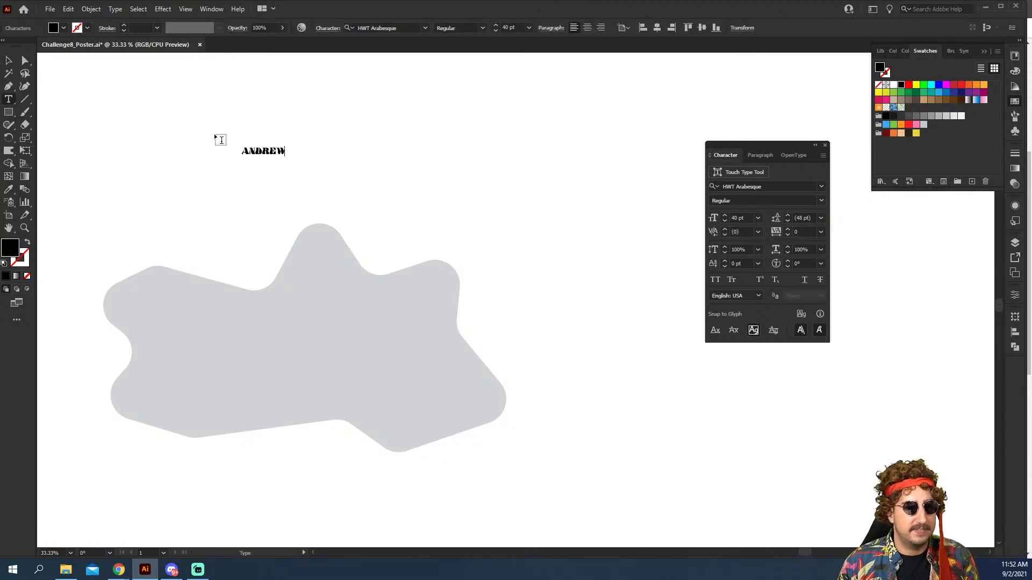
click(10, 61)
key(s)
drag(299, 140, 401, 98)
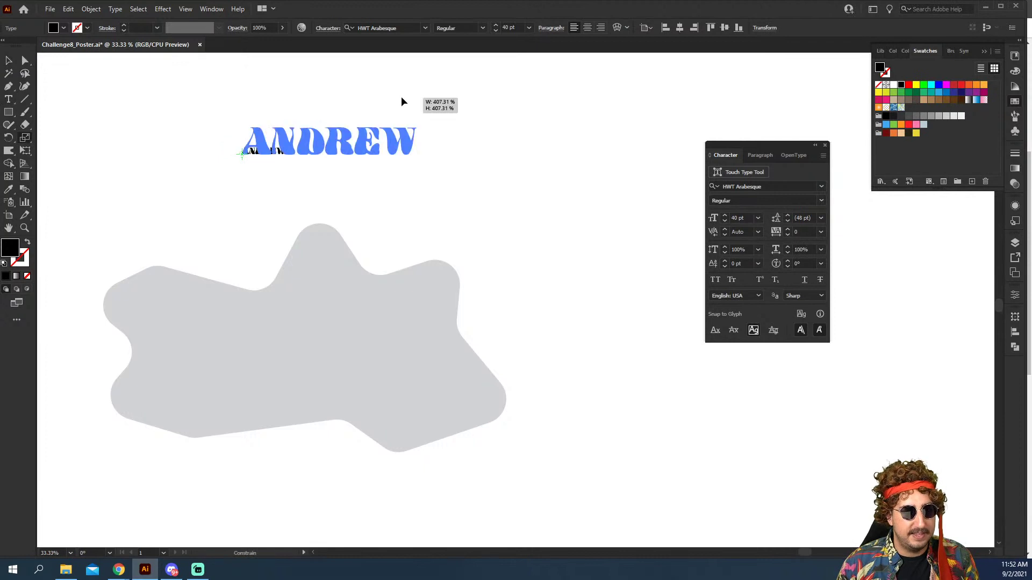
drag(342, 120, 407, 95)
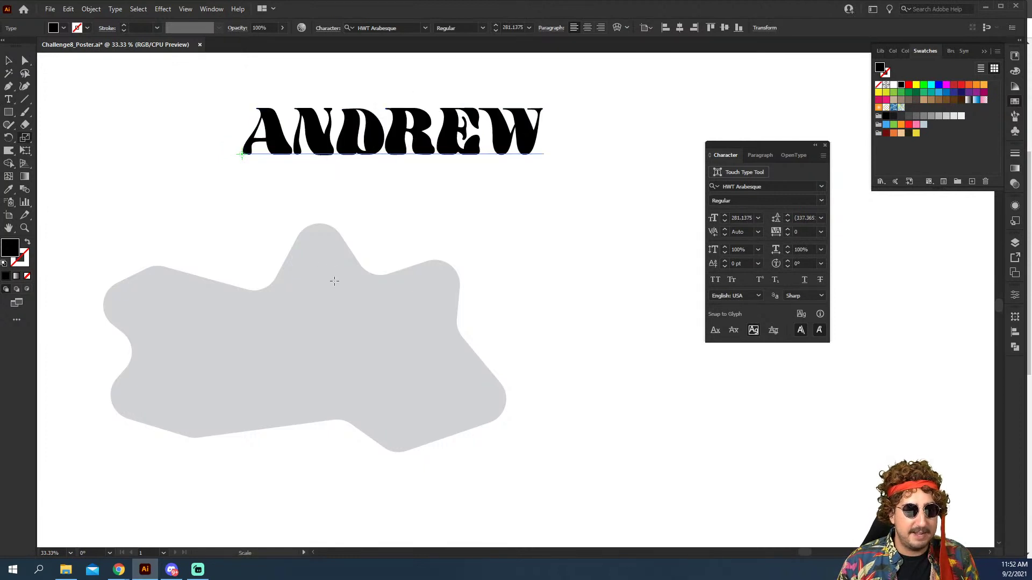
Step: Warp the name text into the rounded shape with Envelope Distort, using the shape as the top object
key(v)
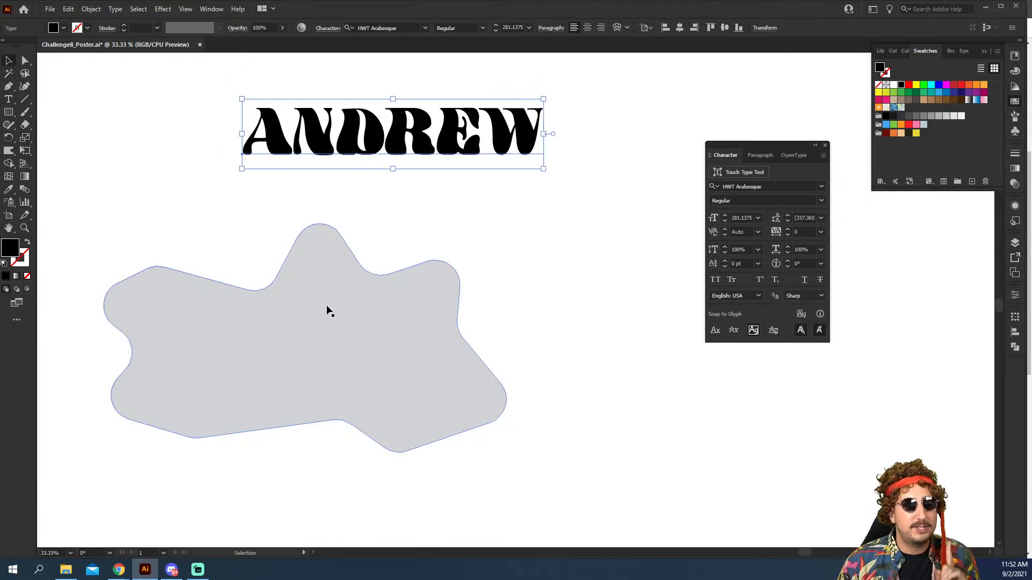
click(328, 310)
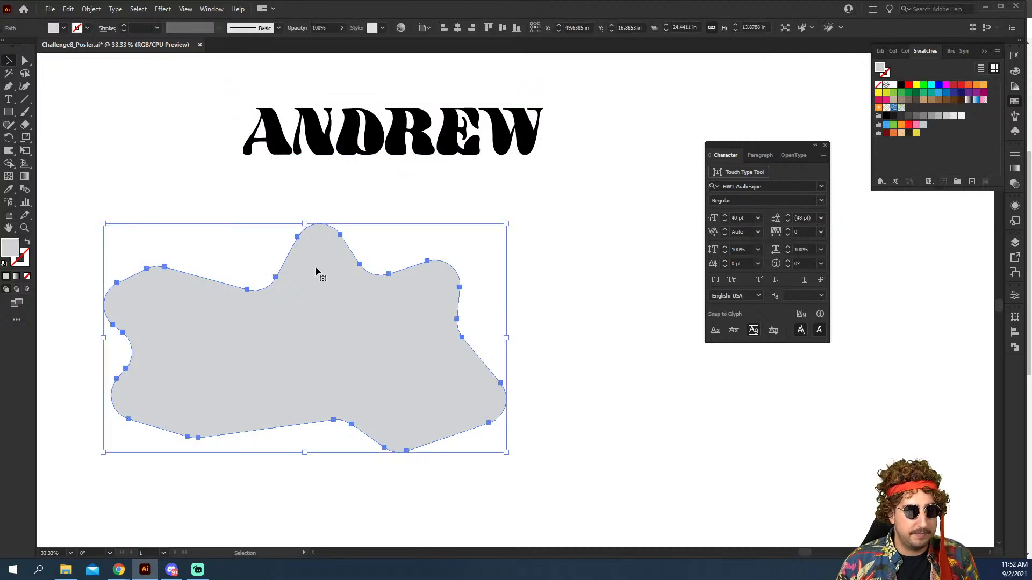
right_click(324, 270)
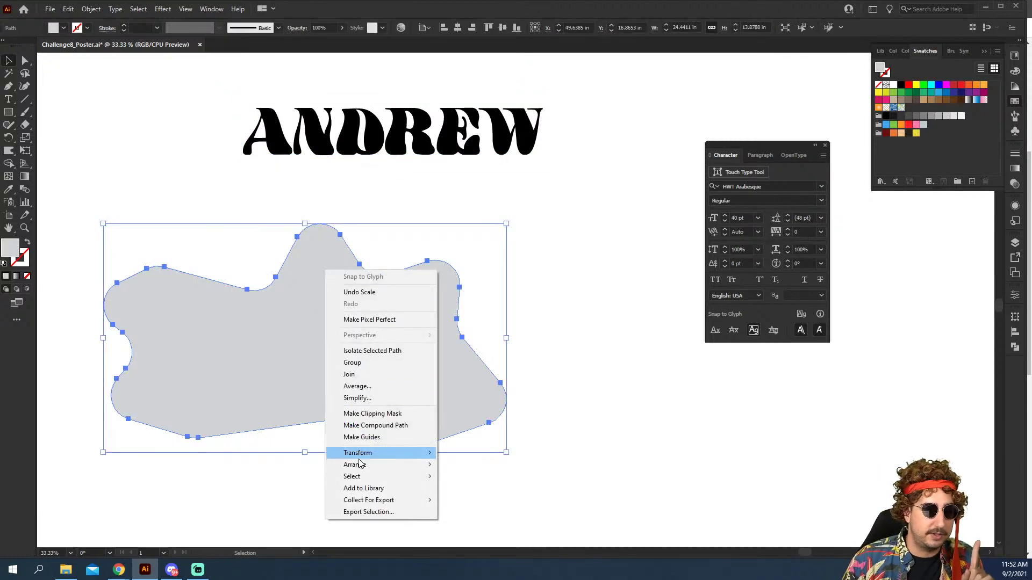
mouse_move(357, 464)
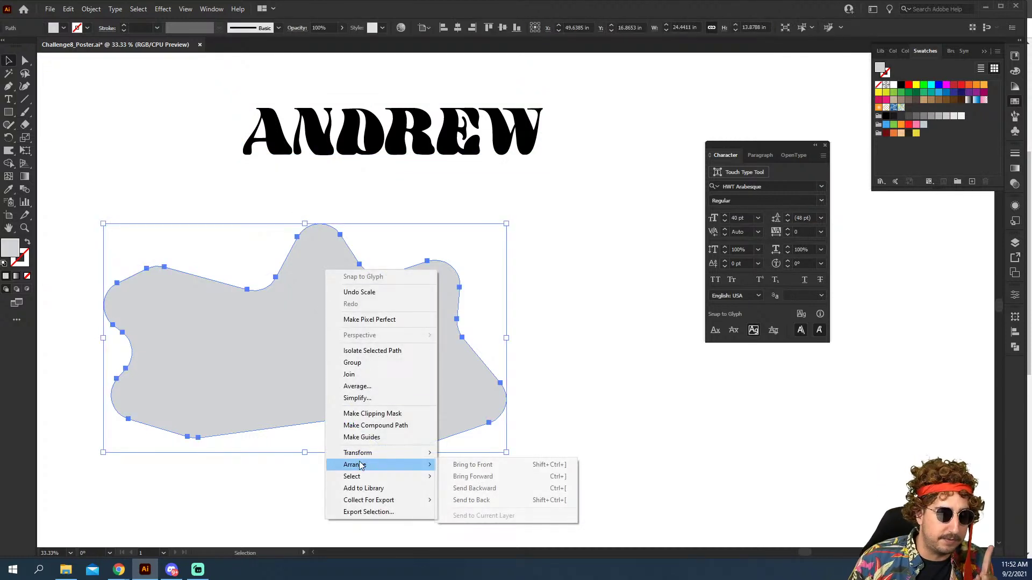
click(462, 480)
key(ctrl+a)
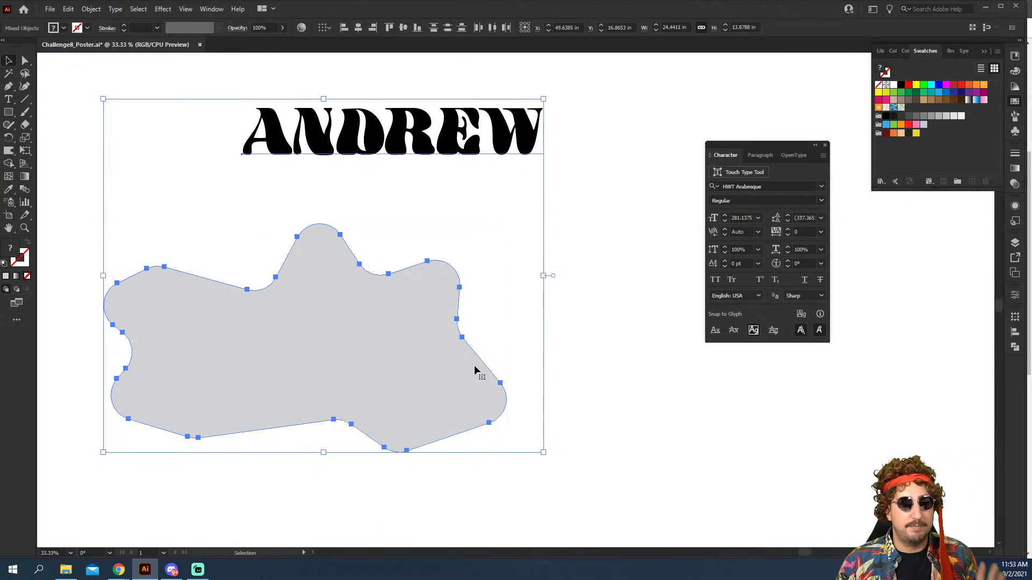
click(89, 9)
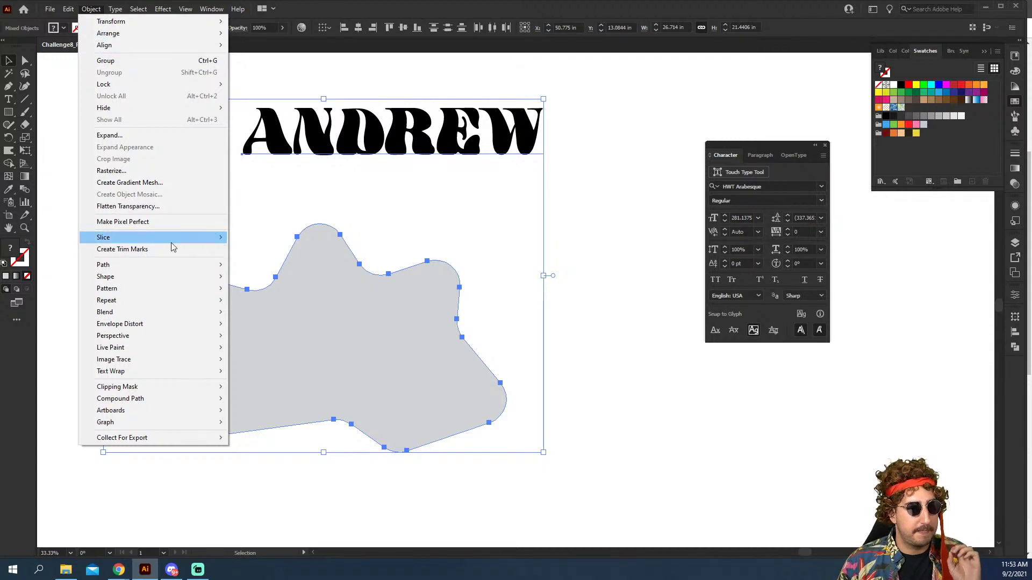
mouse_move(170, 326)
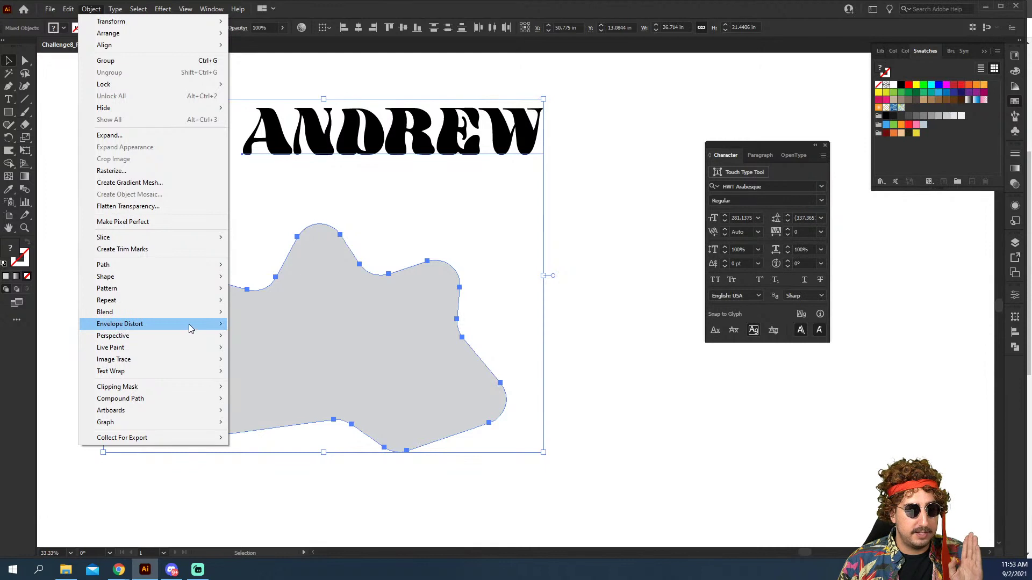
click(273, 348)
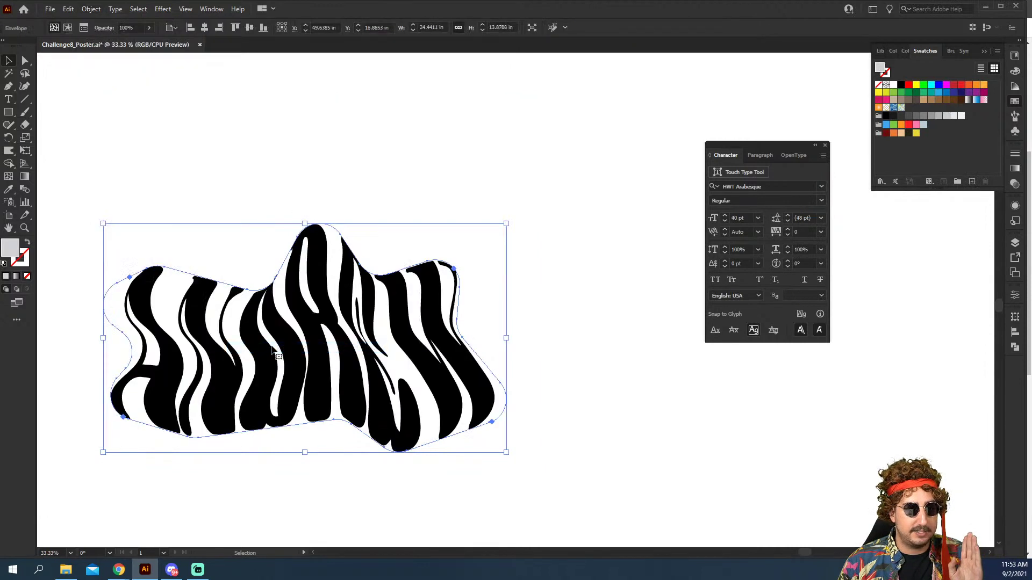
click(366, 181)
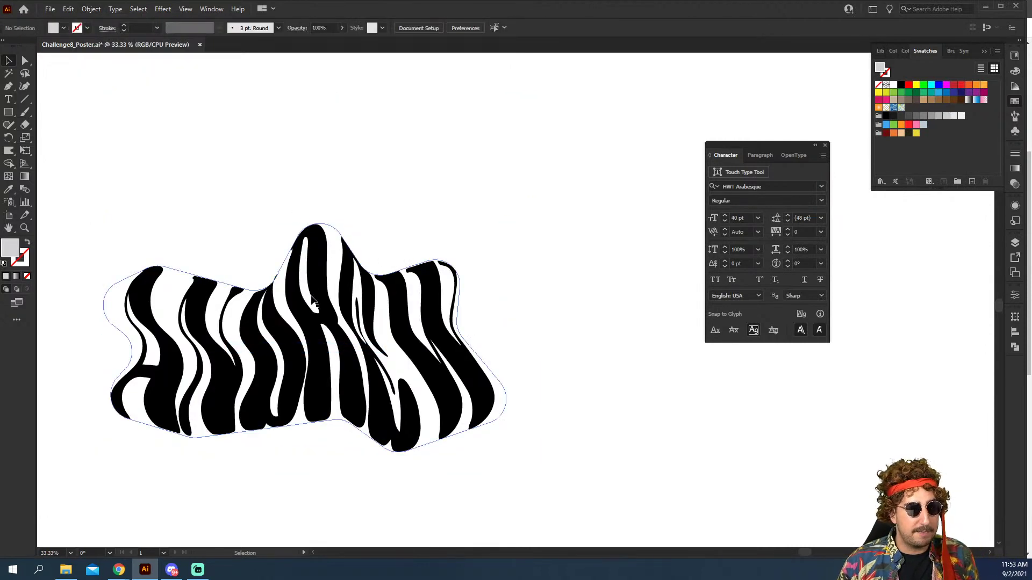
Step: Paint a closed wavy outline about 20.8 by 17.5 in over the warped lettering with the Paintbrush
key(z)
alt+click(374, 299)
drag(423, 329, 301, 200)
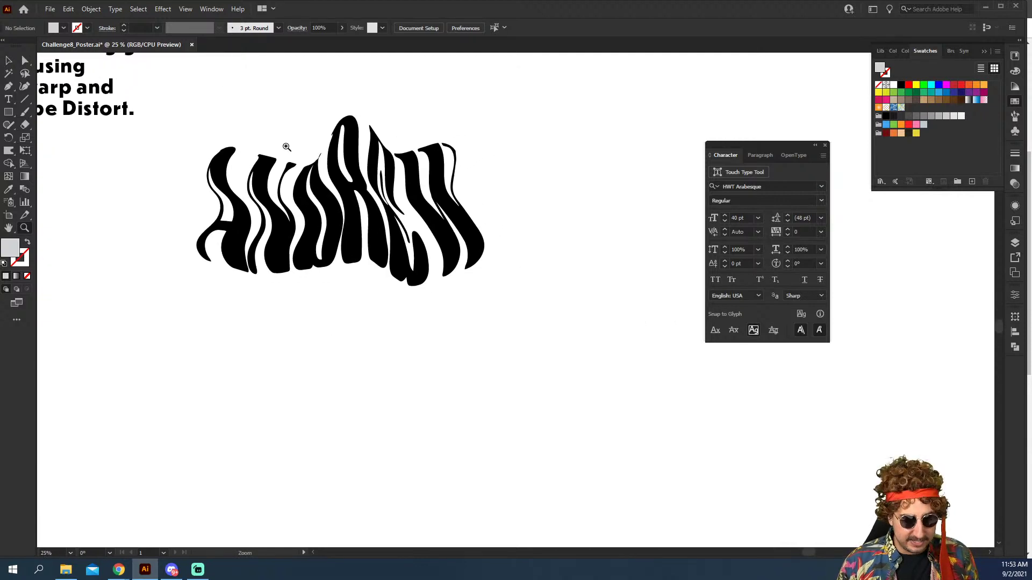
key(b)
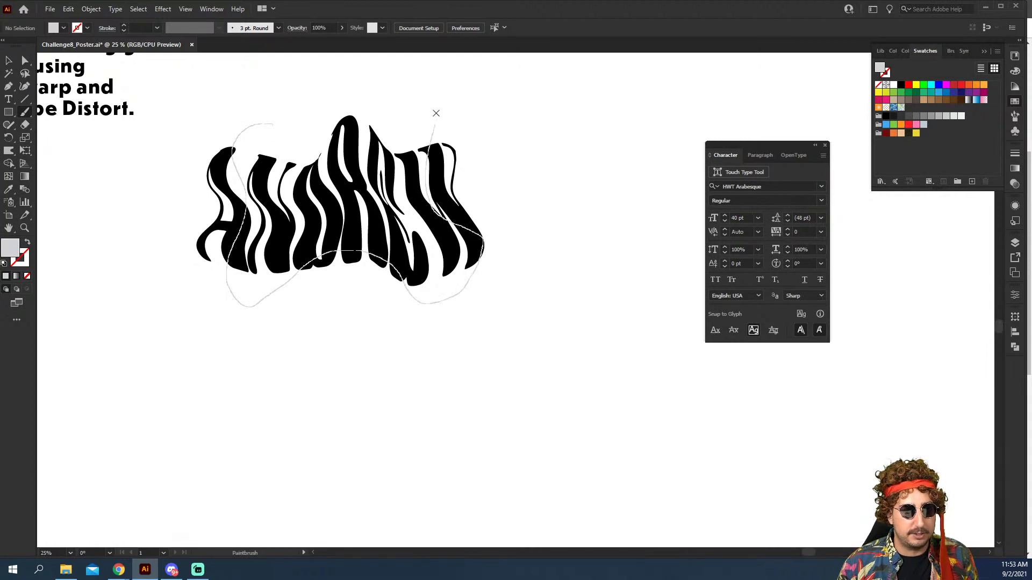
mouse_move(436, 113)
mouse_down()
mouse_move(403, 87)
mouse_move(342, 169)
mouse_move(294, 134)
mouse_up()
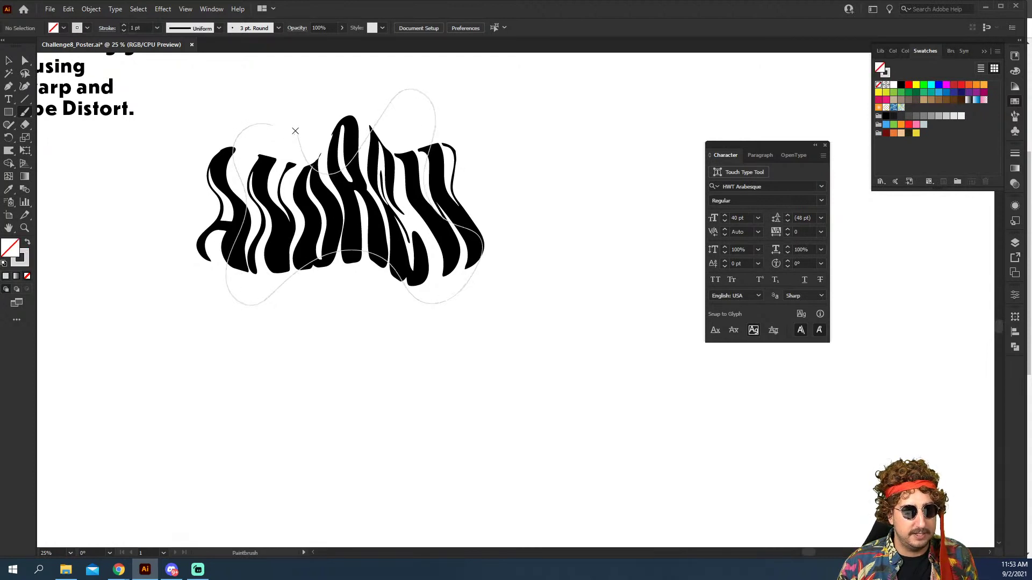
Step: Try to join the ends of the painted outline and round the corner at its seam
key(a)
click(276, 124)
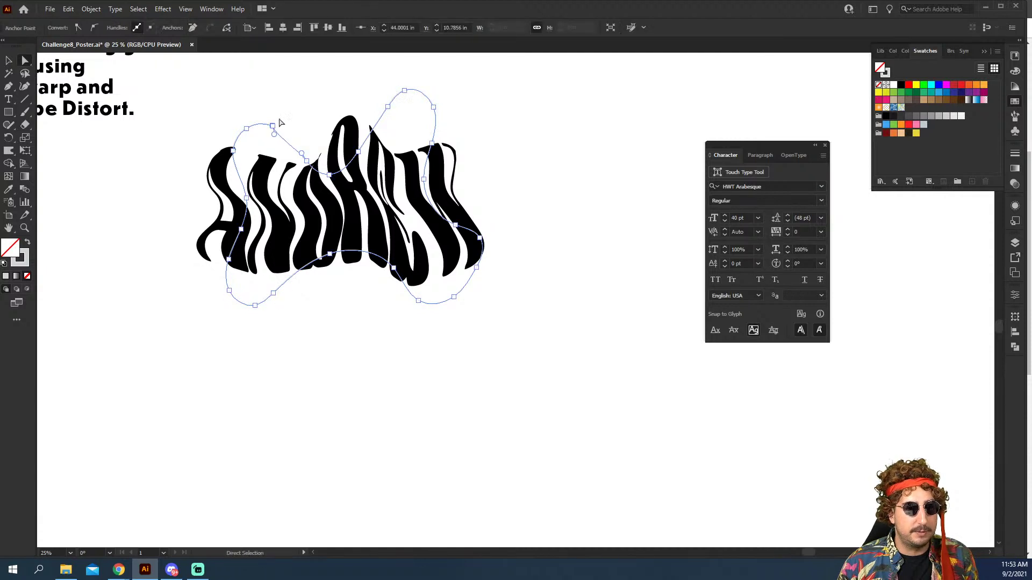
key(ctrl+j)
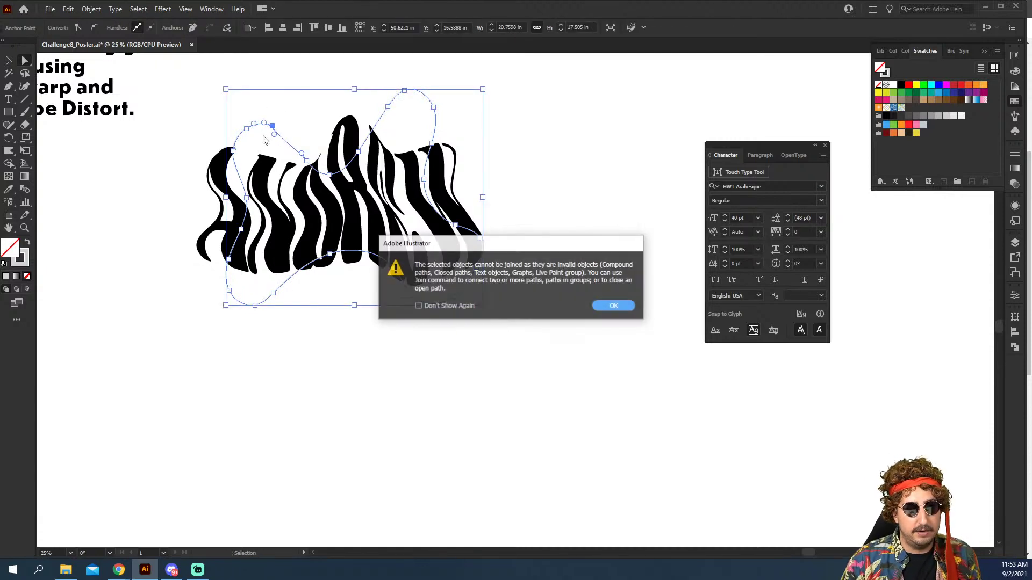
click(601, 301)
click(277, 126)
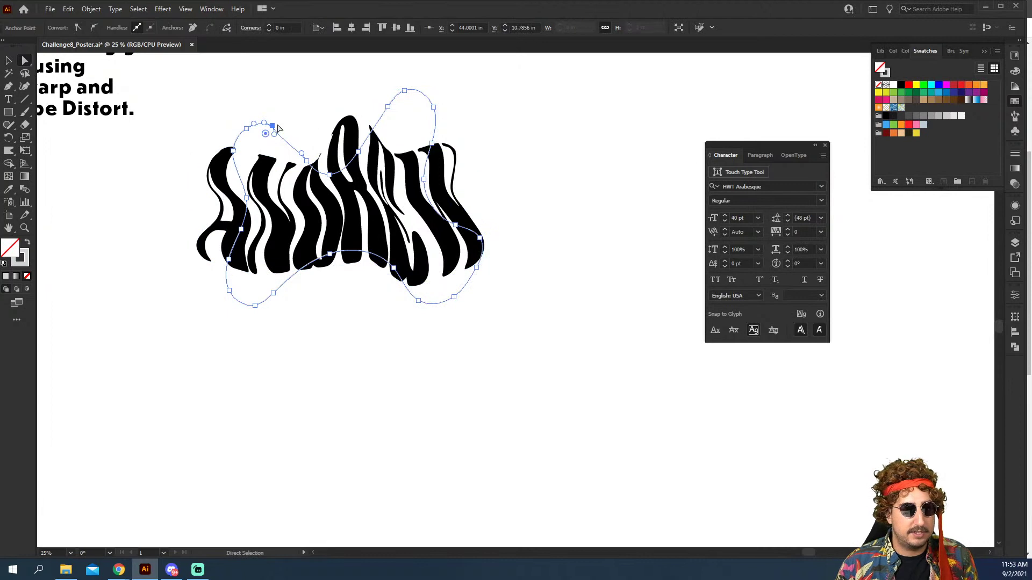
drag(265, 134, 178, 248)
Step: Turn the painted outline's stroke into a fill, color it orange and send the shape behind the warped lettering
key(v)
click(330, 114)
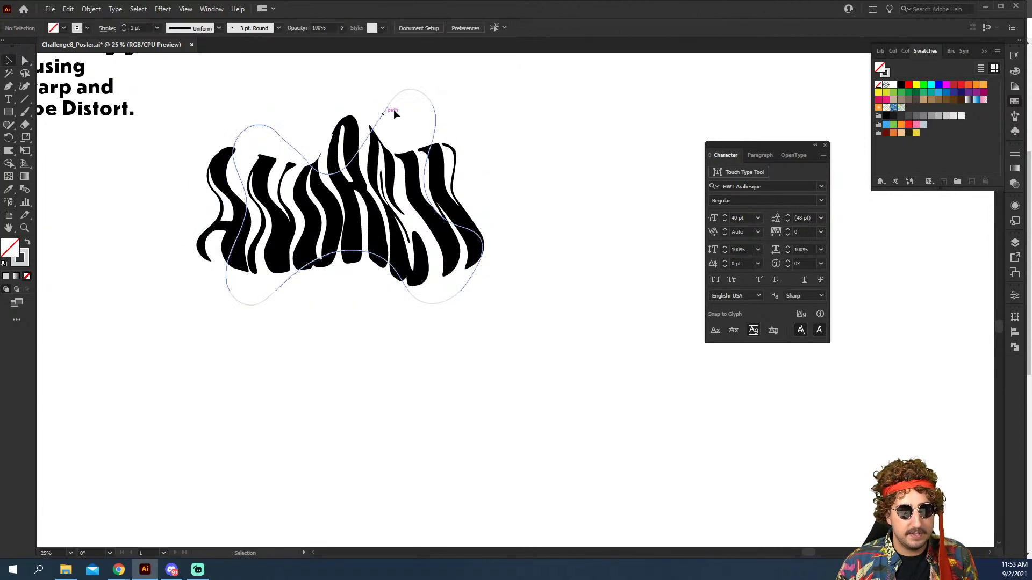
click(394, 104)
key(shift+x)
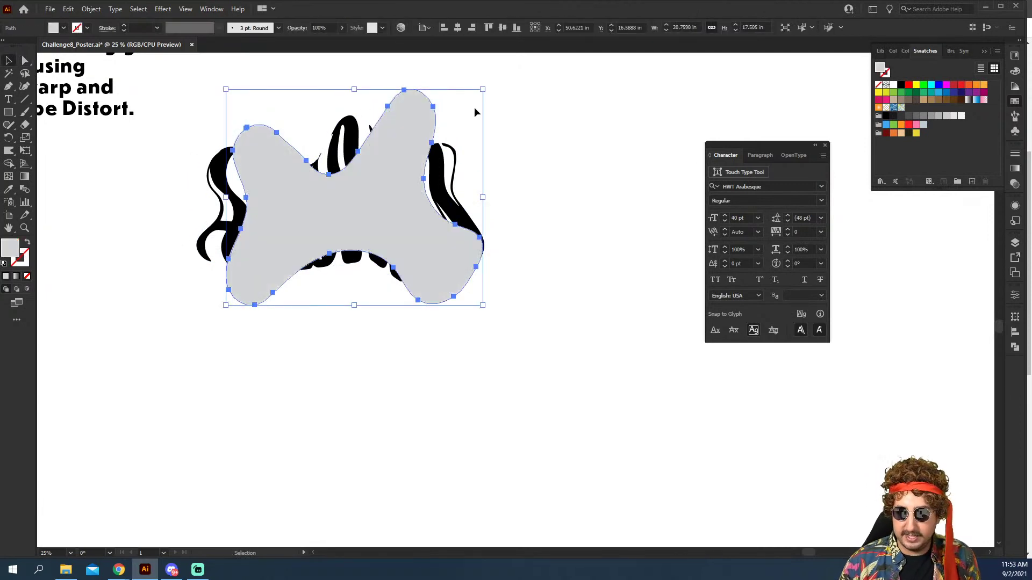
click(893, 134)
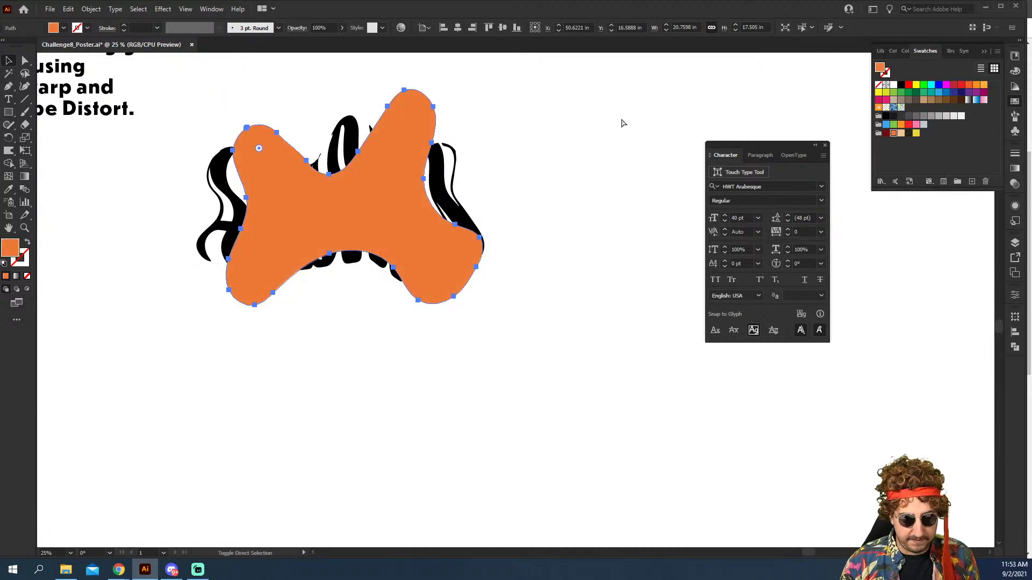
key(ctrl+shift+bracketleft)
Step: Recolor the name text inside its envelope with the near-black swatch of the poster's color group
click(480, 185)
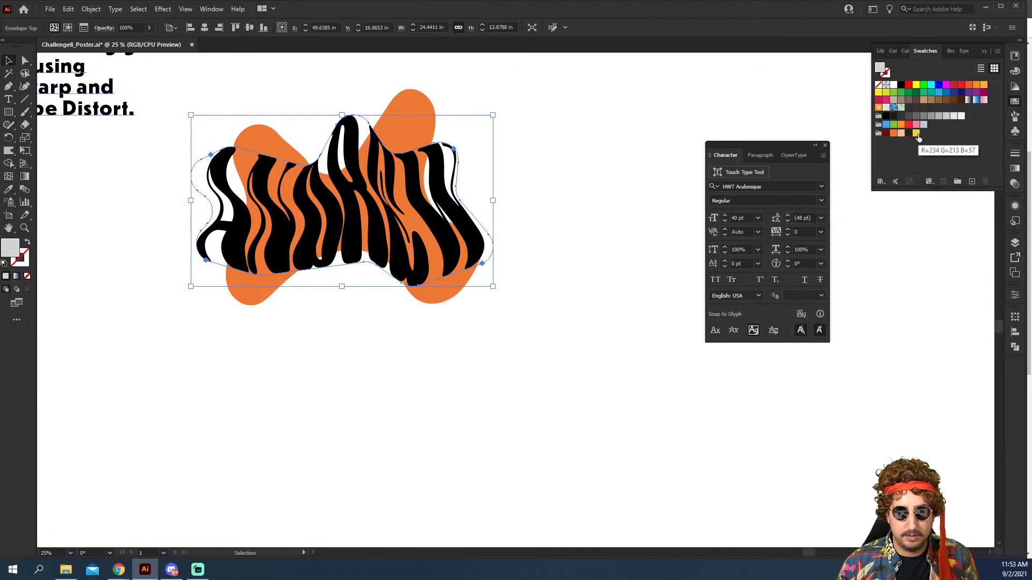
double_click(337, 173)
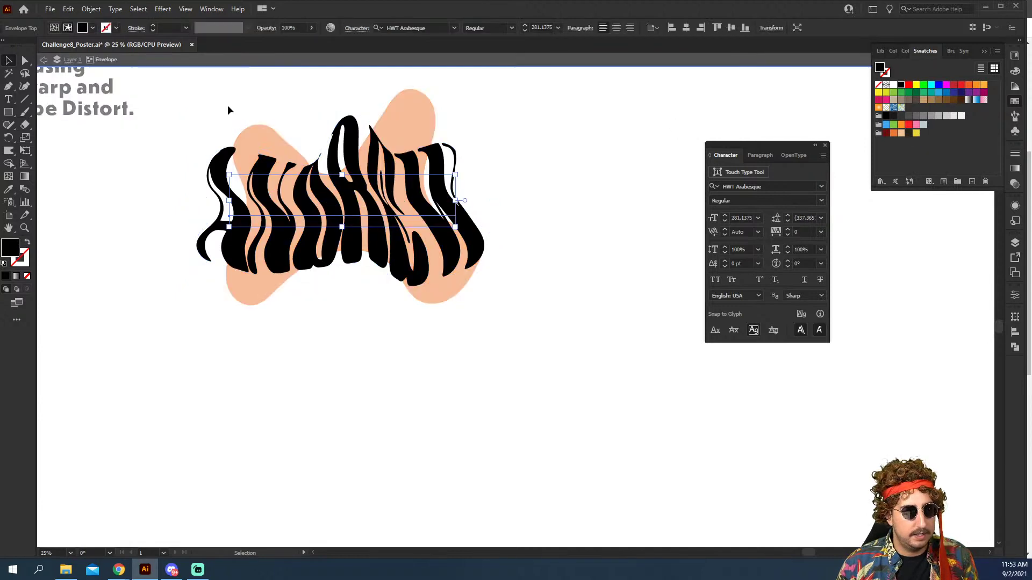
click(908, 133)
double_click(531, 133)
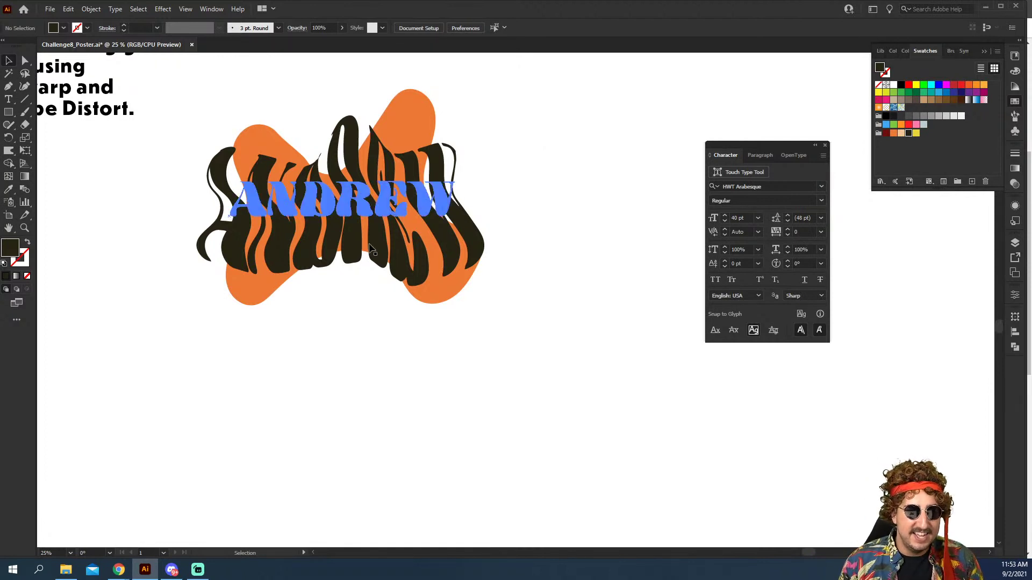
Step: Switch to Discord and look through the recent posts in the challenge channel
key(z)
alt+click(381, 224)
drag(279, 302, 547, 310)
click(484, 268)
click(502, 257)
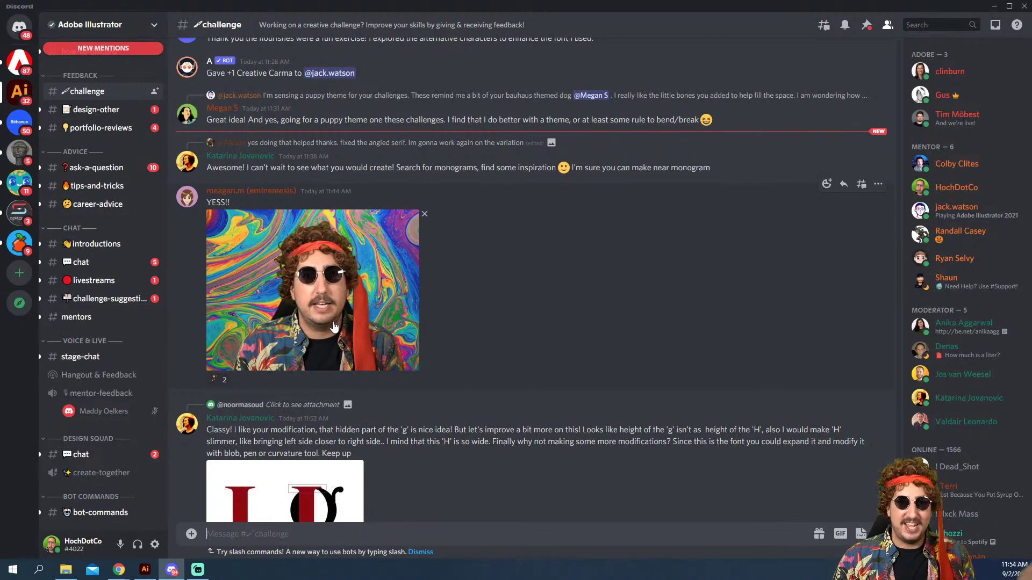
scroll(359, 301, down, 3)
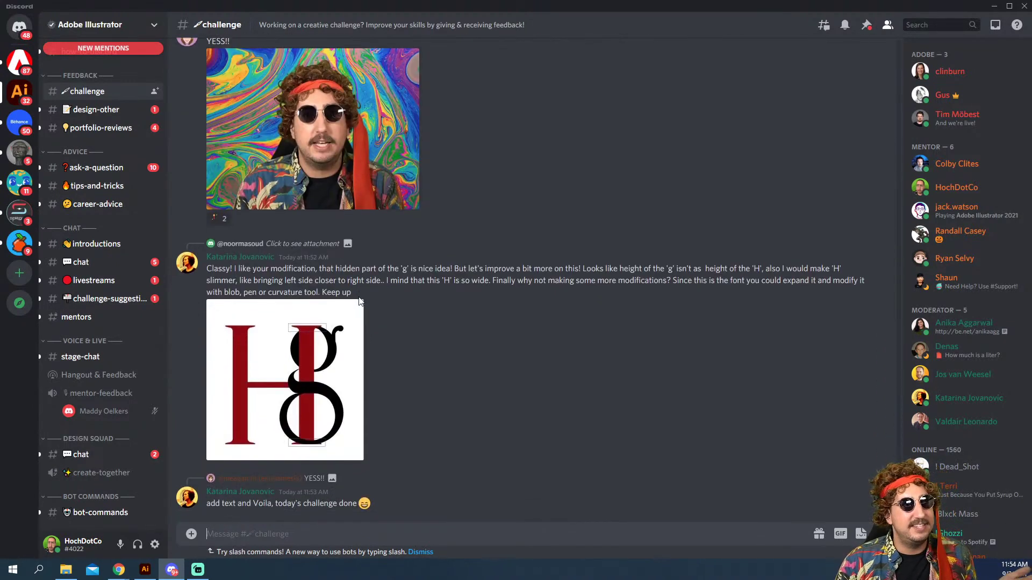